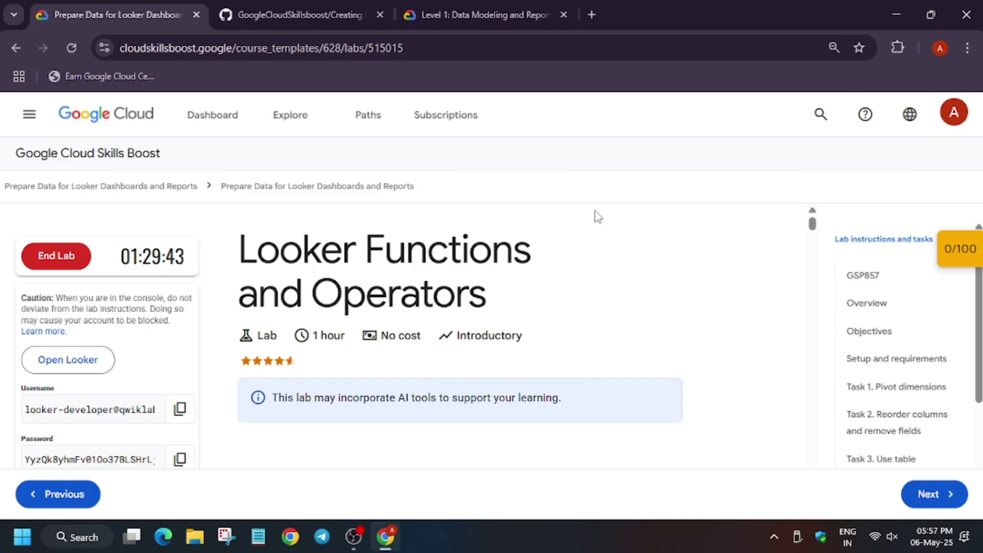
- Open the lab's Looker instance in an incognito window and fill in the login e-mail with the lab username
right_click(32, 361)
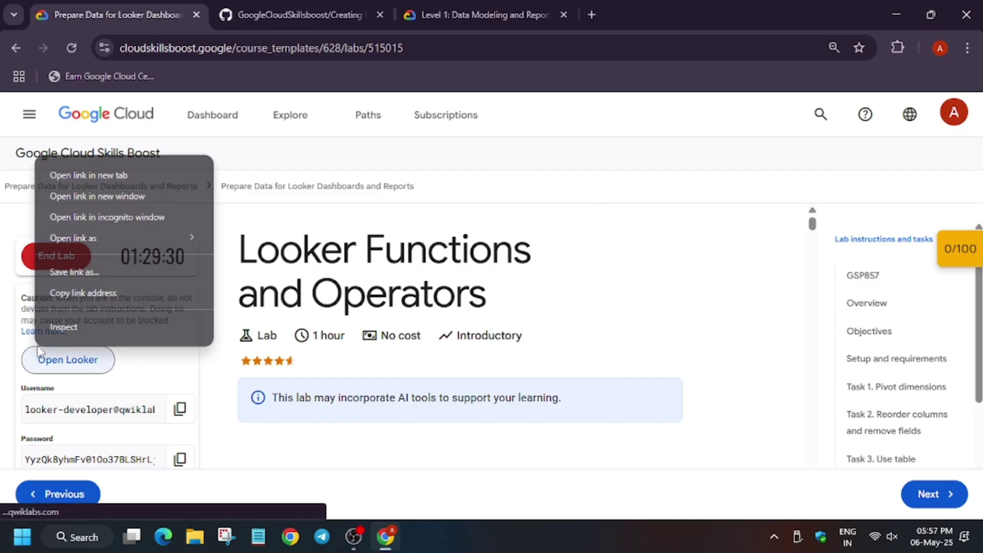
left_click(165, 220)
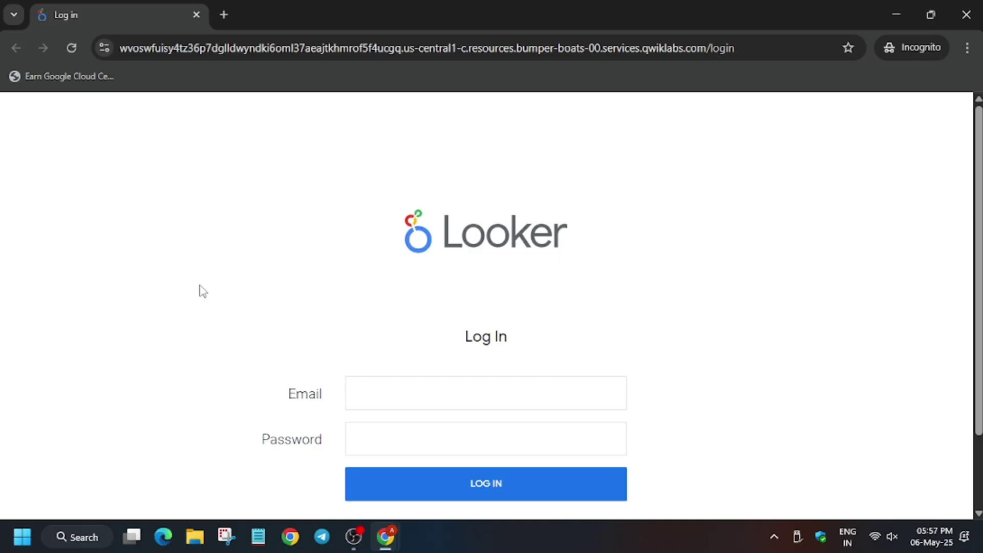
key("alt+Tab")
left_click(180, 408)
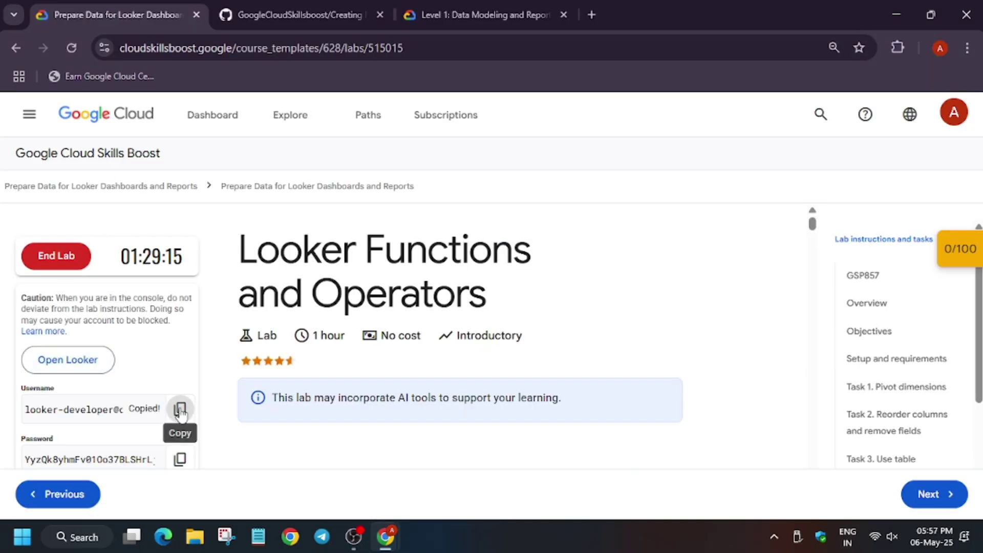
key("alt+Tab")
left_click(419, 391)
key("ctrl+v")
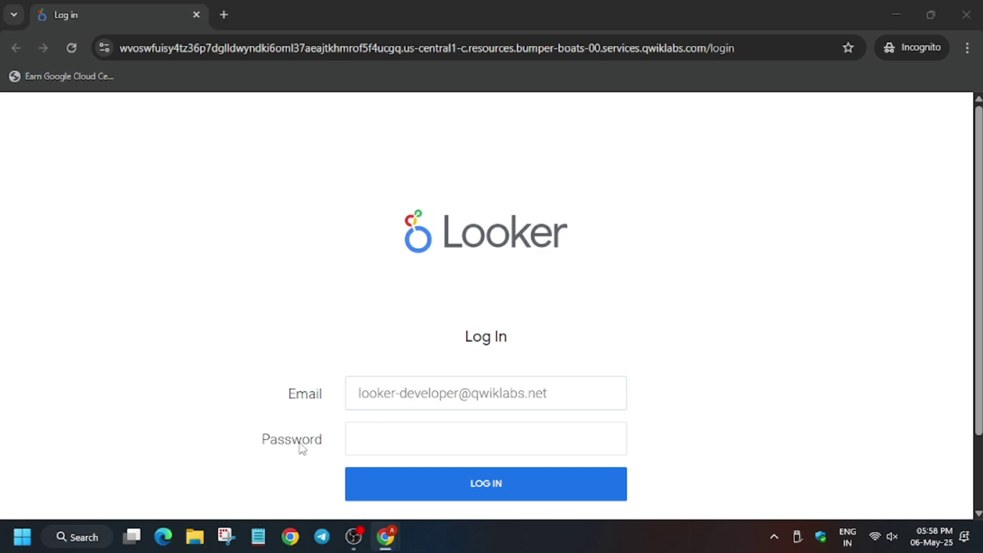
- Copy the lab password into the Looker login form's password field and log in
key("alt+Tab")
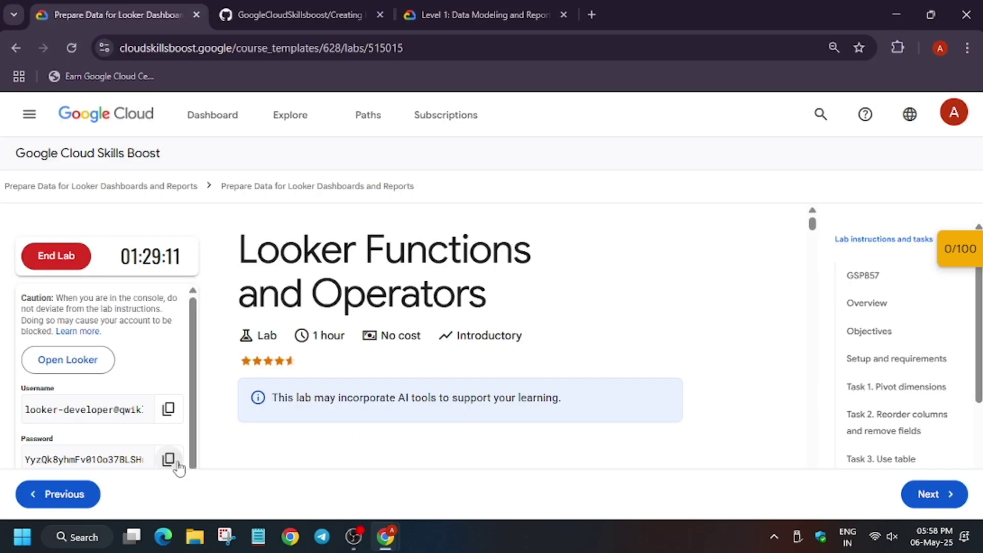
left_click(180, 460)
key("alt+Tab")
left_click(498, 424)
key("ctrl+v")
left_click(461, 479)
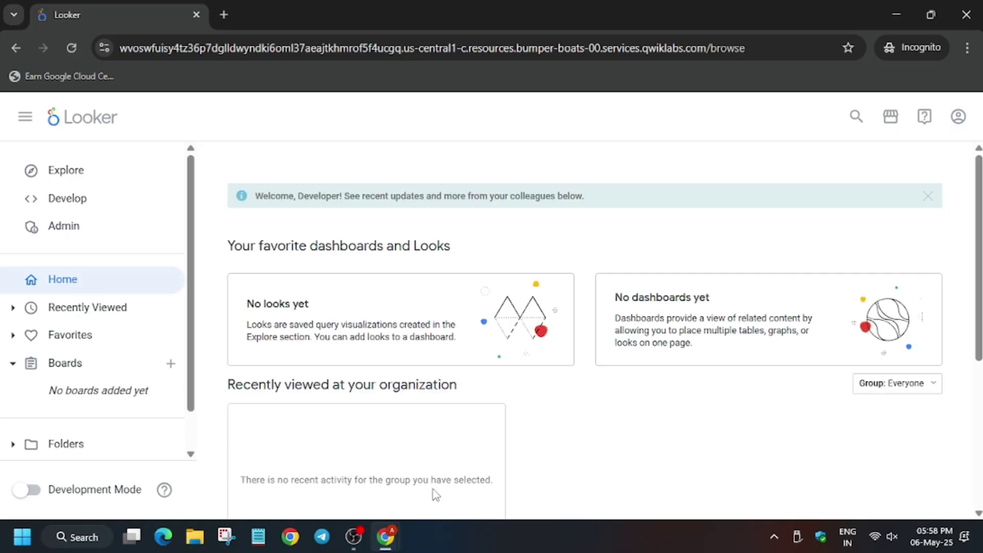
- Turn on Development Mode in Looker and open the Flights Explore under FAA
left_click(31, 494)
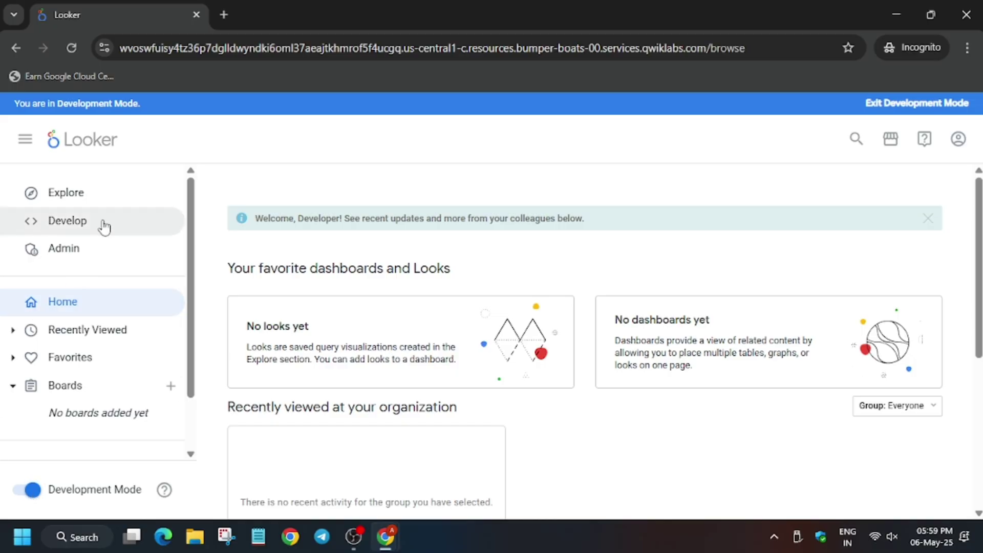
left_click(96, 203)
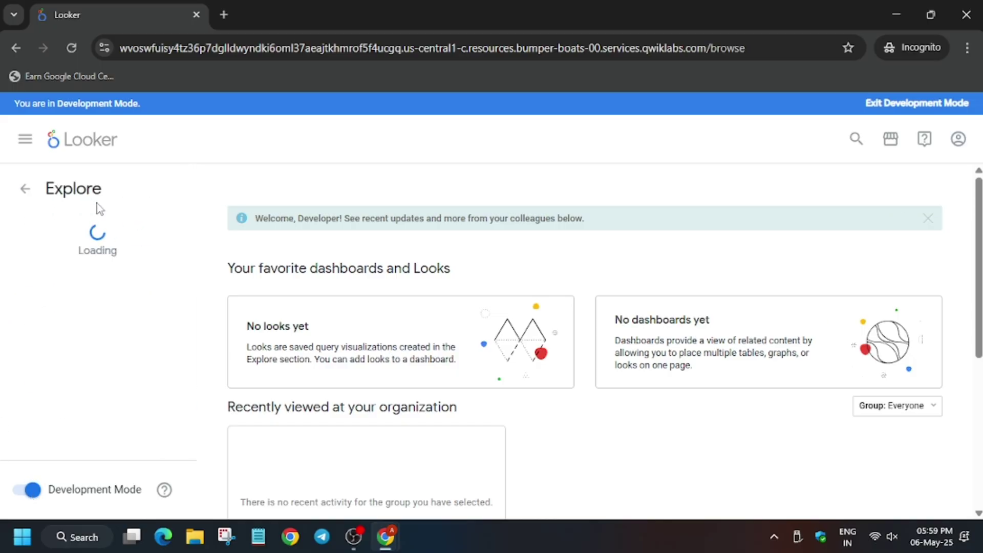
left_click(83, 425)
- Following the lab's Task 1 instructions, search the Explore fields for Count and add the Flights Count measure
key("alt+Tab")
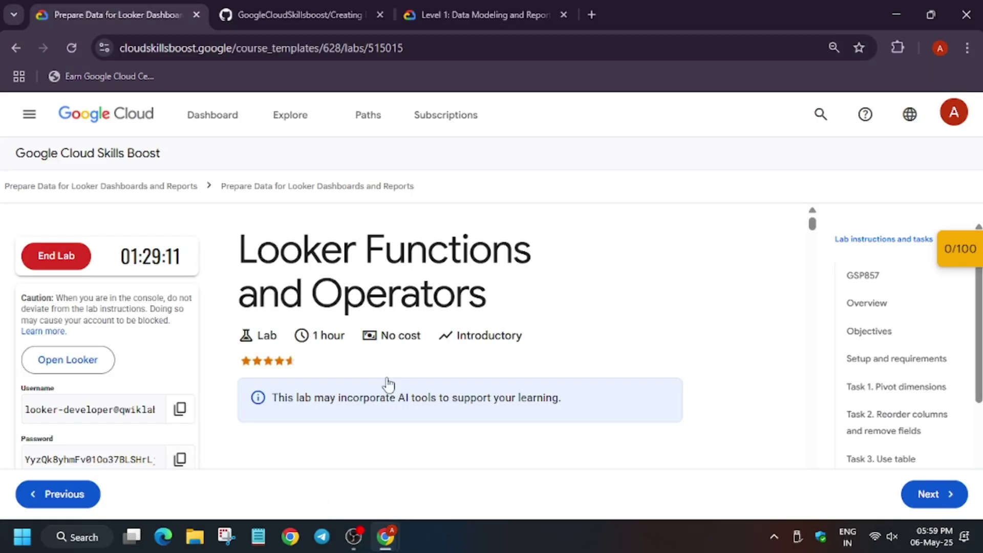
left_click(879, 388)
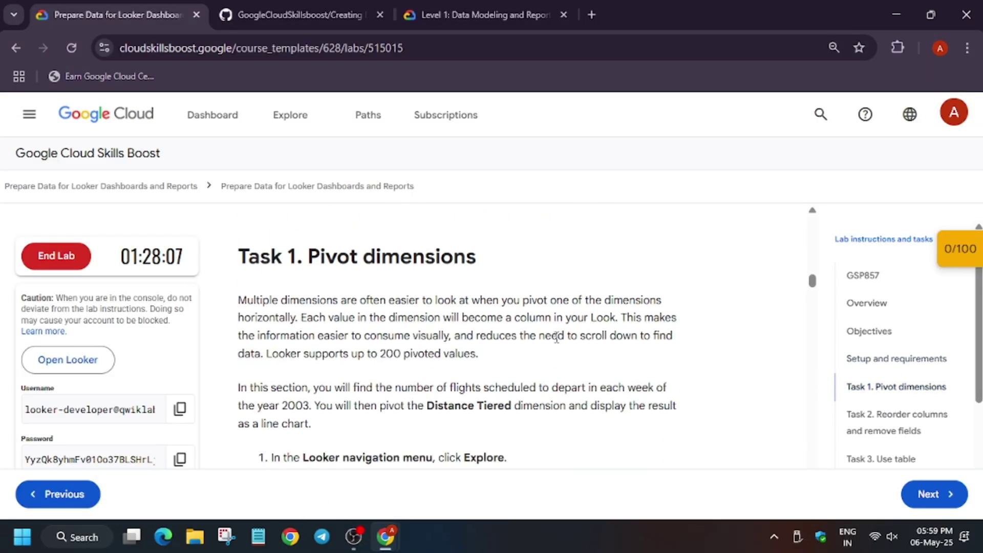
scroll(556, 337, "down", 3)
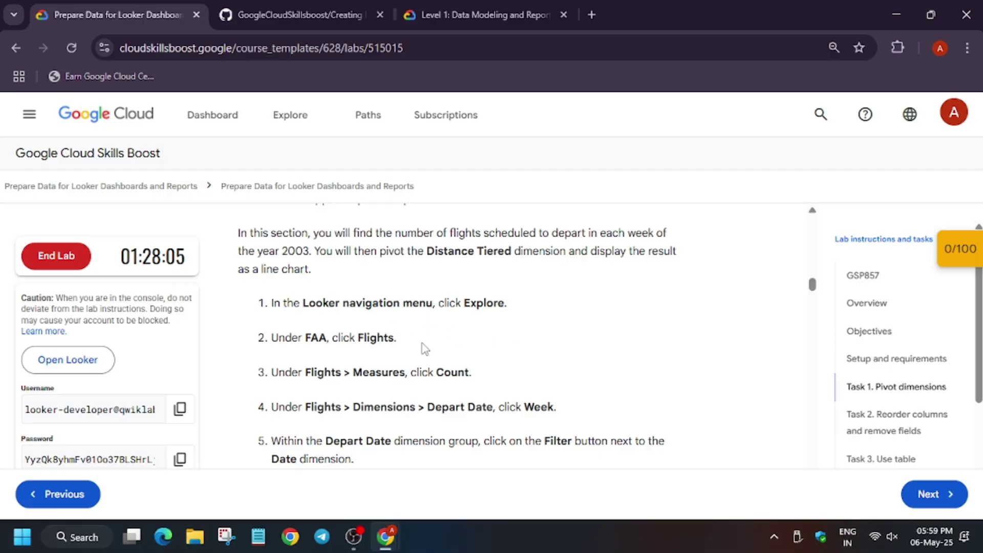
left_click_drag(436, 371, 470, 373)
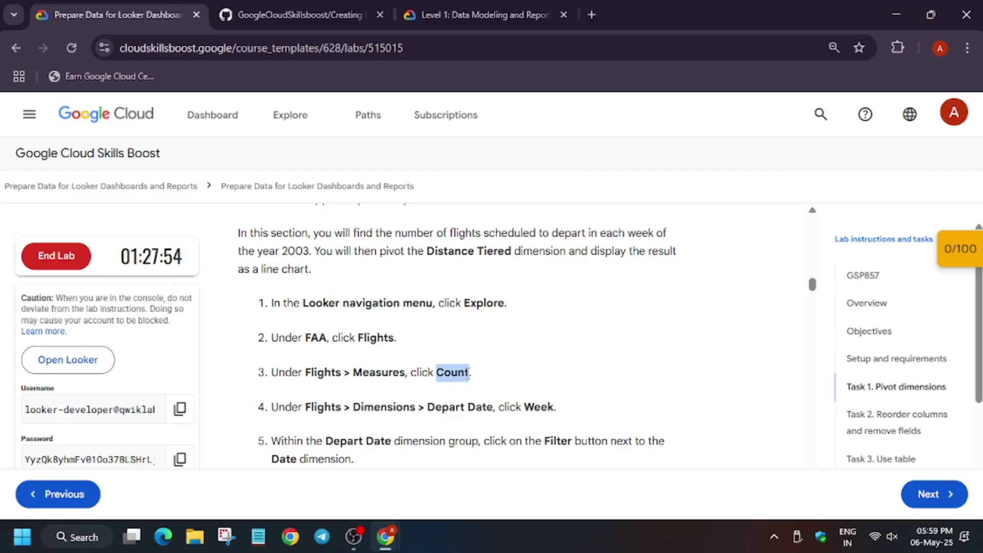
key("alt+Tab")
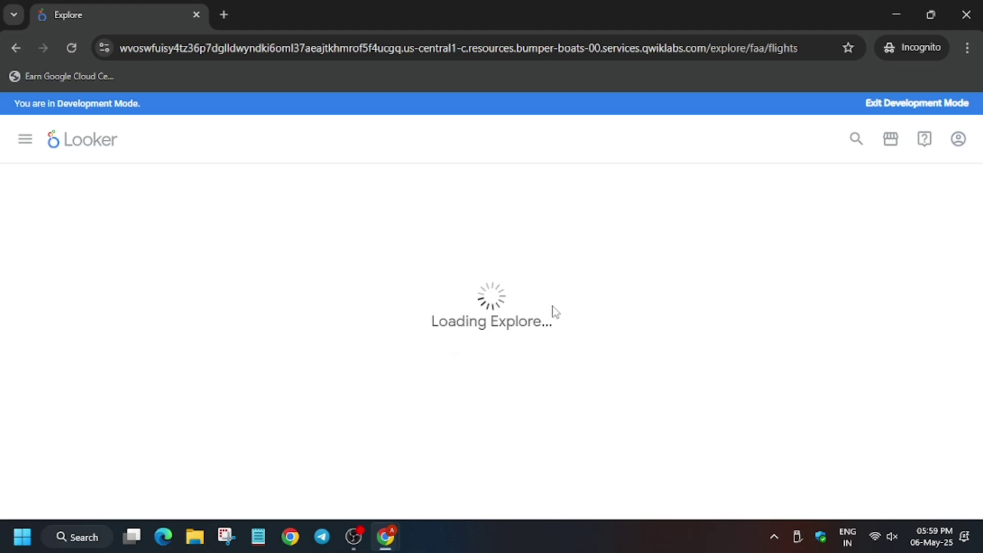
left_click(125, 266)
key("ctrl+v")
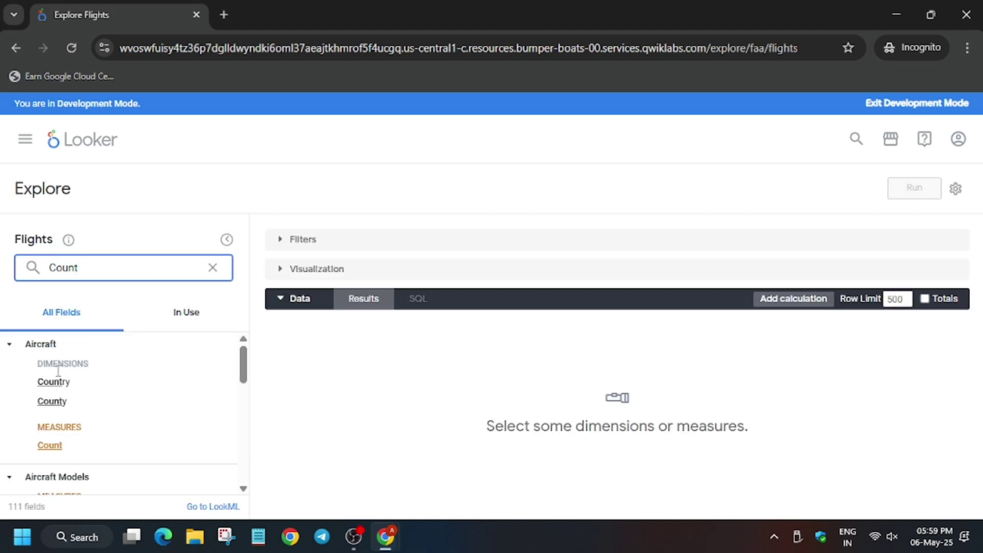
scroll(105, 424, "down", 3)
scroll(105, 424, "down", 2)
scroll(104, 423, "up", 3)
left_click(45, 423)
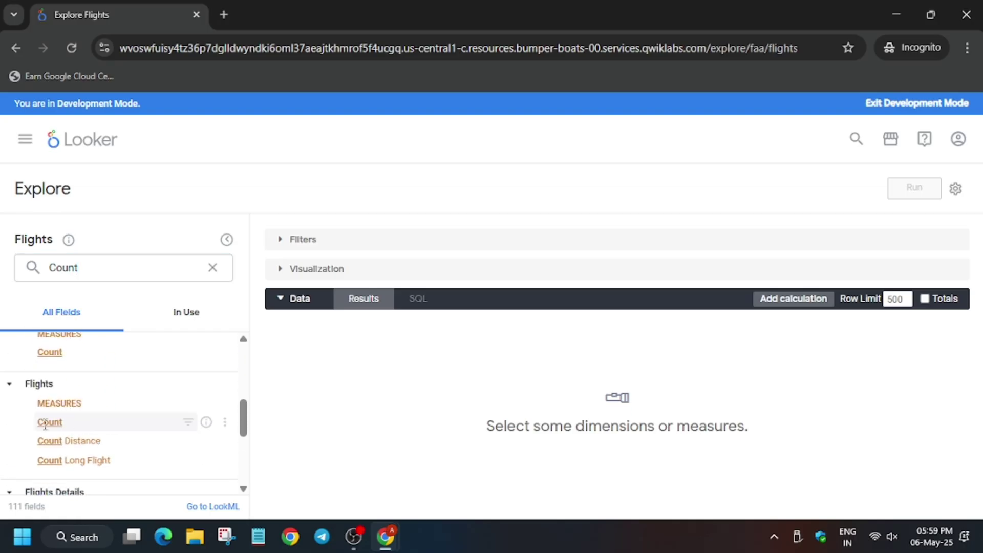
- Check the next lab instruction, search the fields for "depart date" and add the Flights Depart Date Week dimension
key("alt+Tab")
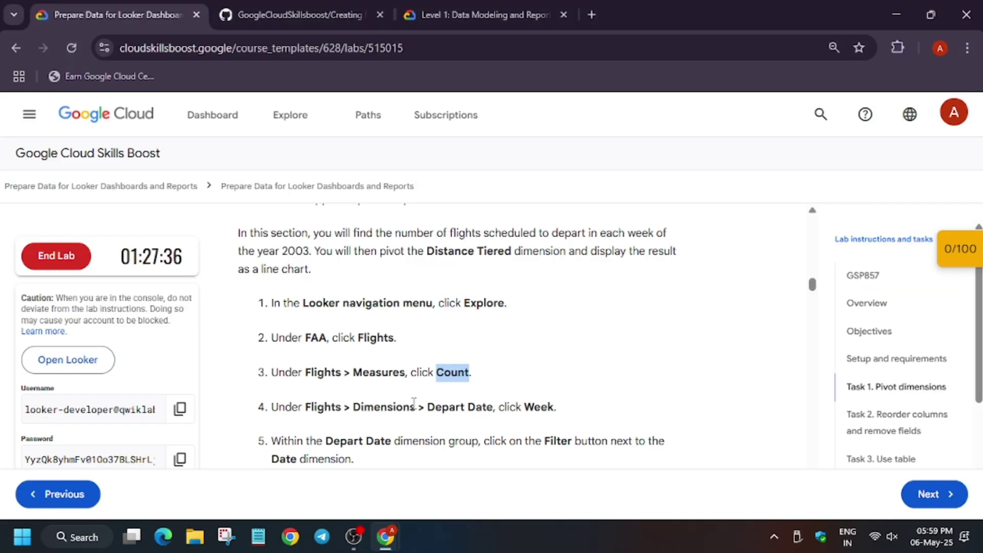
scroll(399, 368, "down", 2)
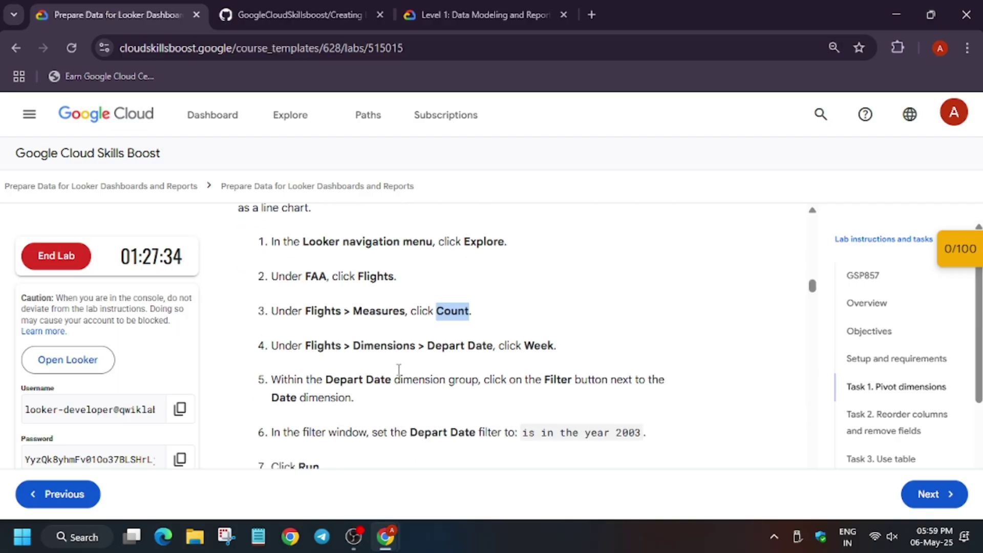
key("alt+Tab")
left_click(154, 262)
double_click(149, 262)
type("depart date")
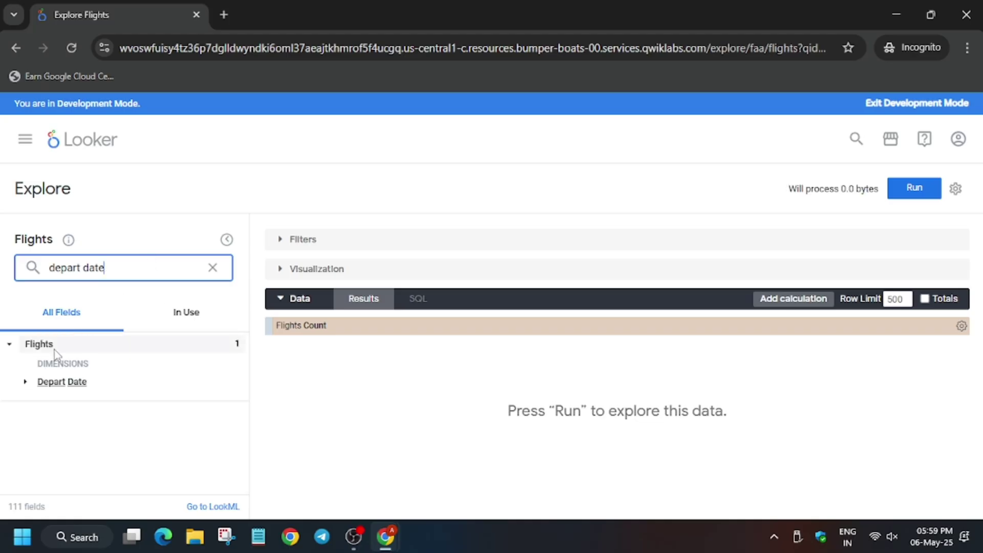
left_click(20, 384)
scroll(69, 468, "down", 2)
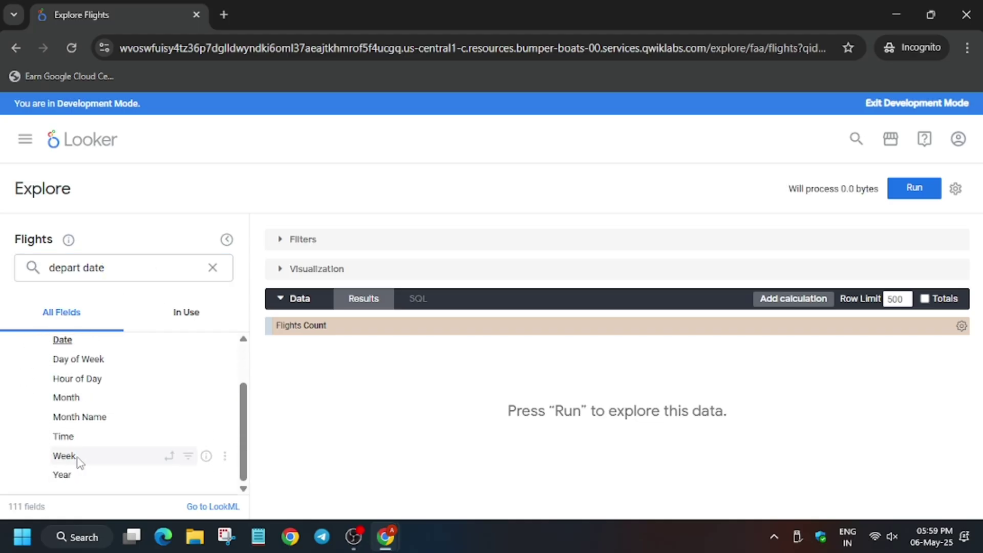
left_click(80, 456)
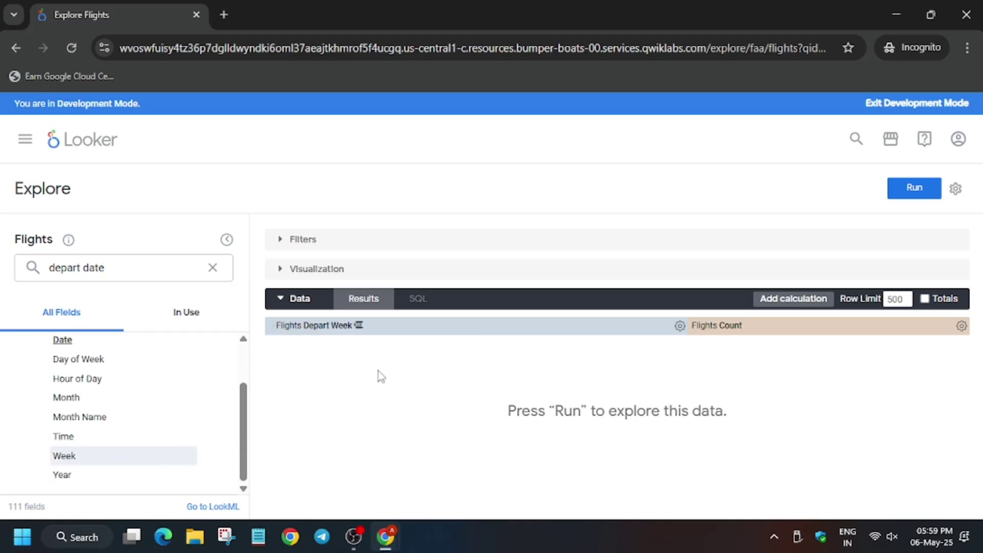
- Filter the Explore by Flights Depart Date, setting the condition to "is in the year" 2003
scroll(144, 404, "up", 2)
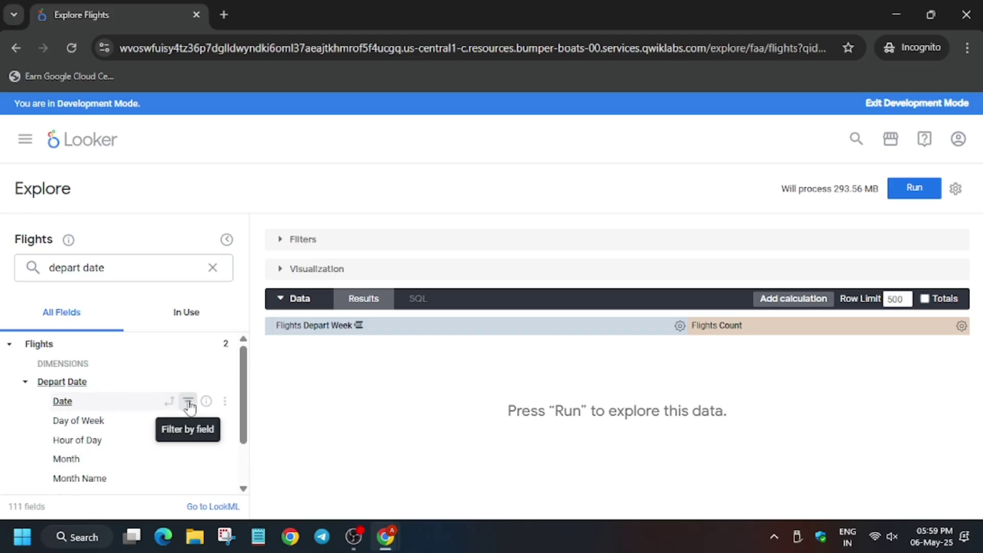
left_click(189, 405)
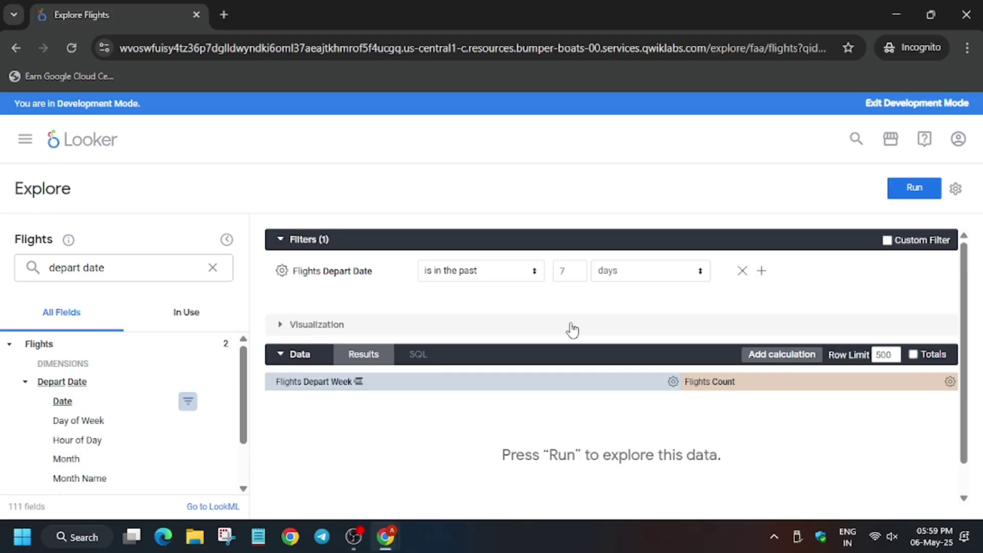
left_click(485, 274)
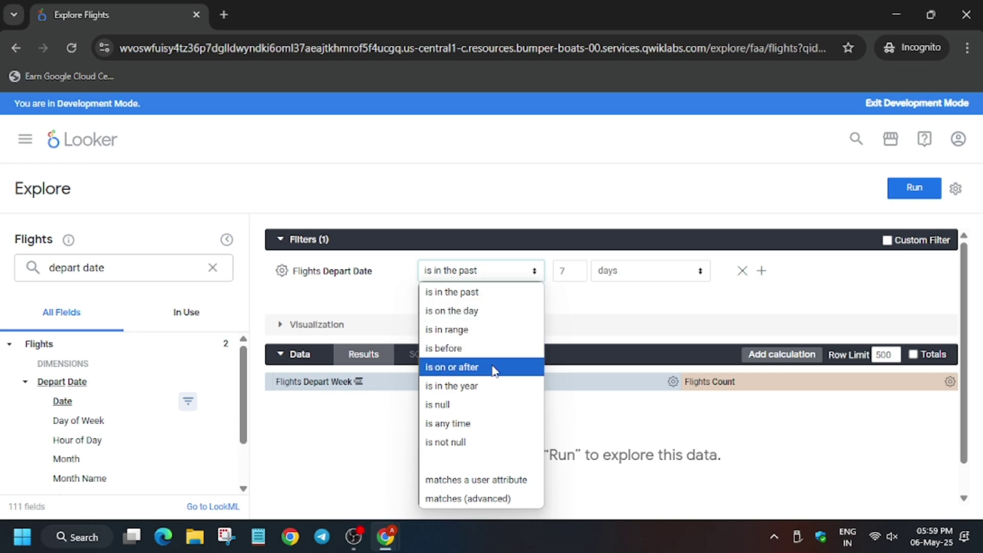
key("alt+Tab")
scroll(372, 370, "down", 3)
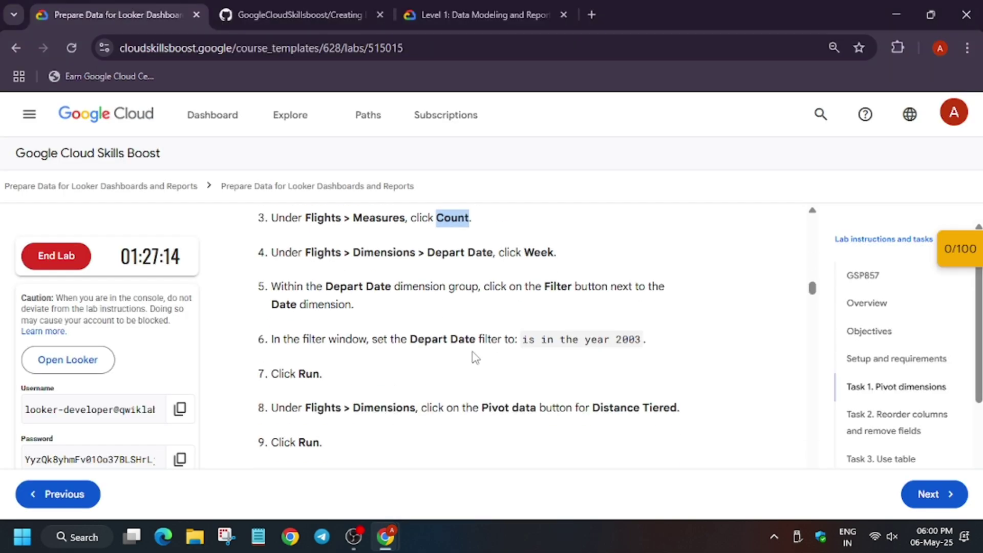
key("alt+Tab")
left_click(461, 273)
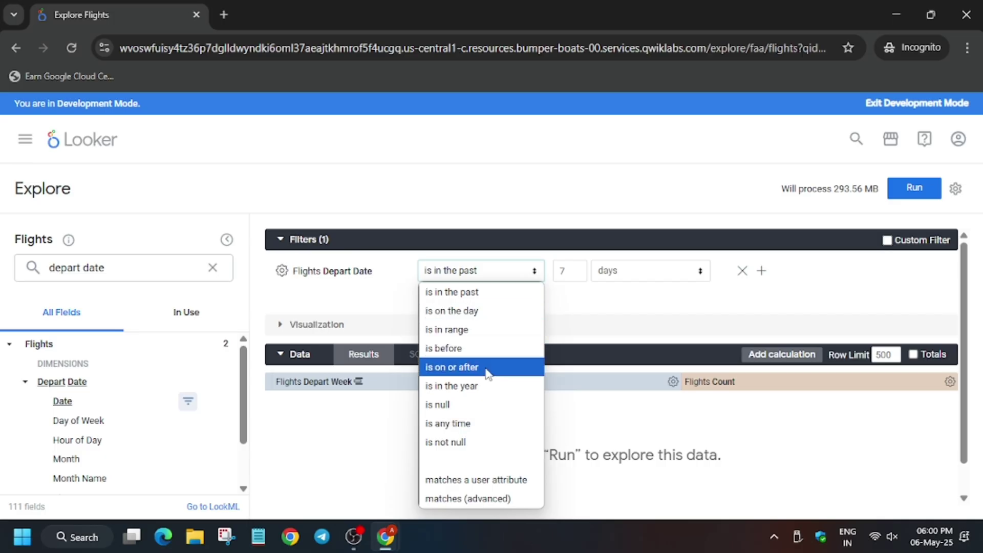
left_click(481, 386)
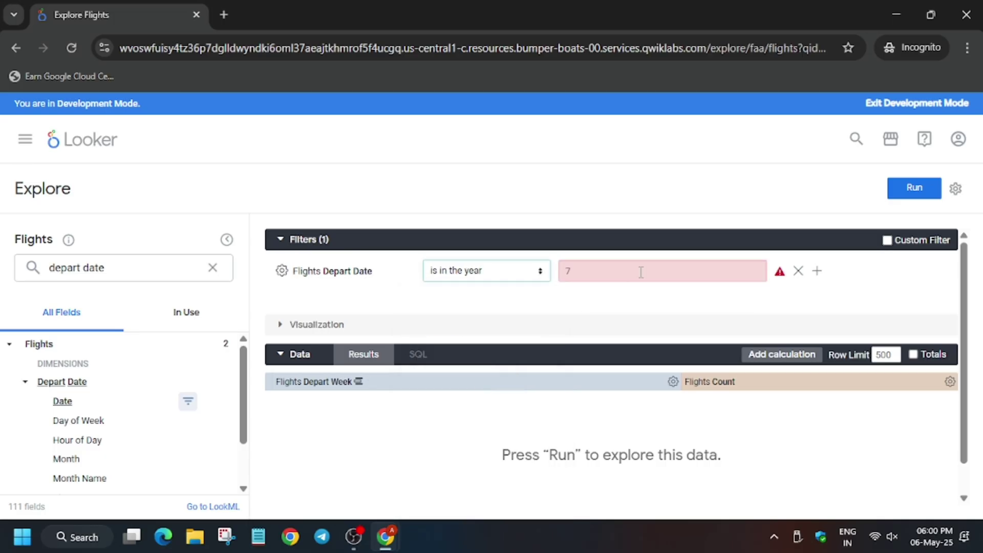
type("200")
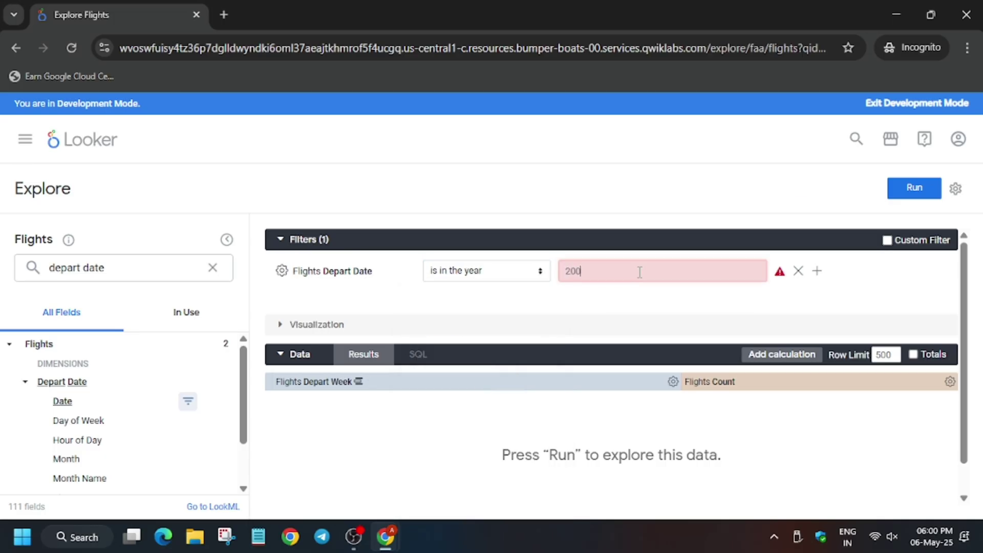
type("3")
- Check the next lab instruction, search the Explore fields for "distance", add the Flights Distance Tiered dimension and pivot the data by it
key("alt+Tab")
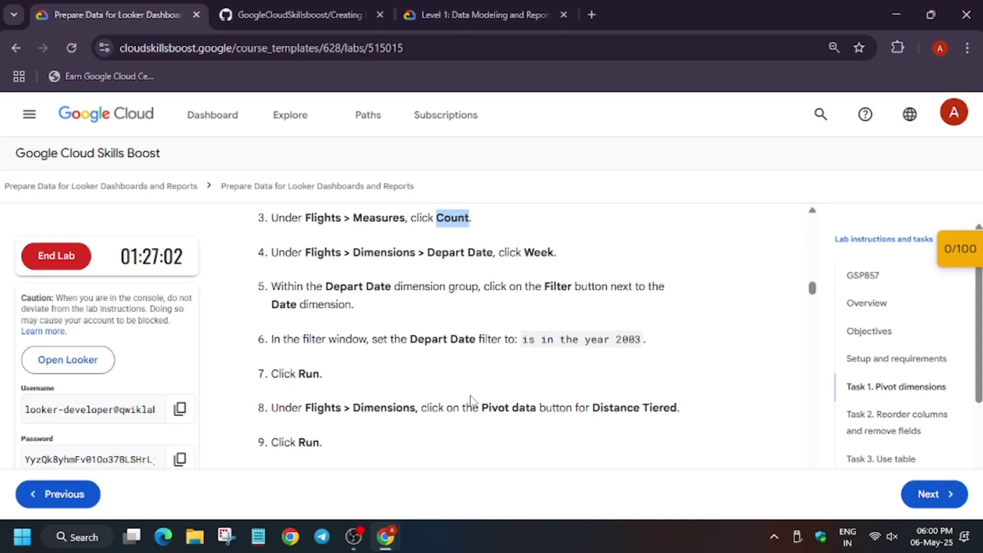
scroll(471, 399, "down", 2)
key("alt+Tab")
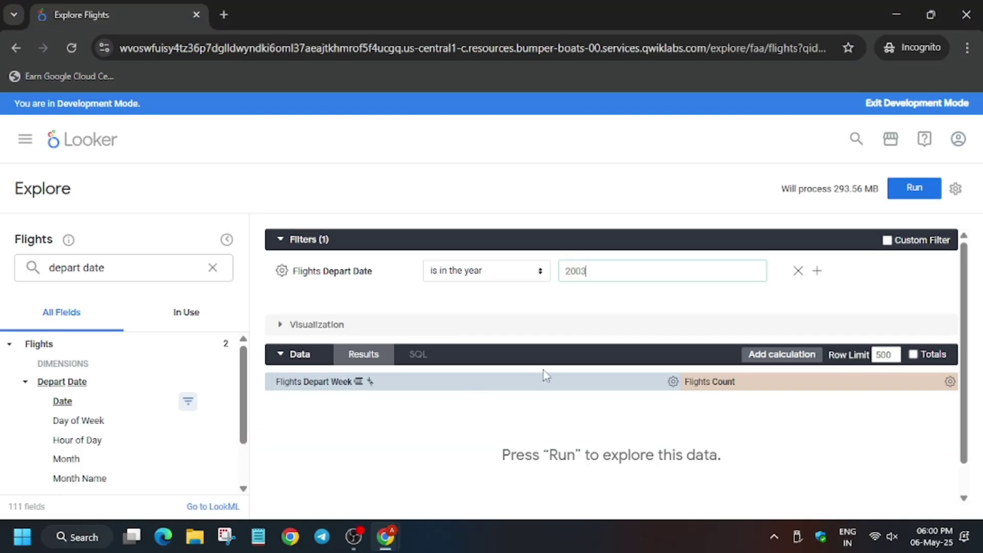
triple_click(89, 268)
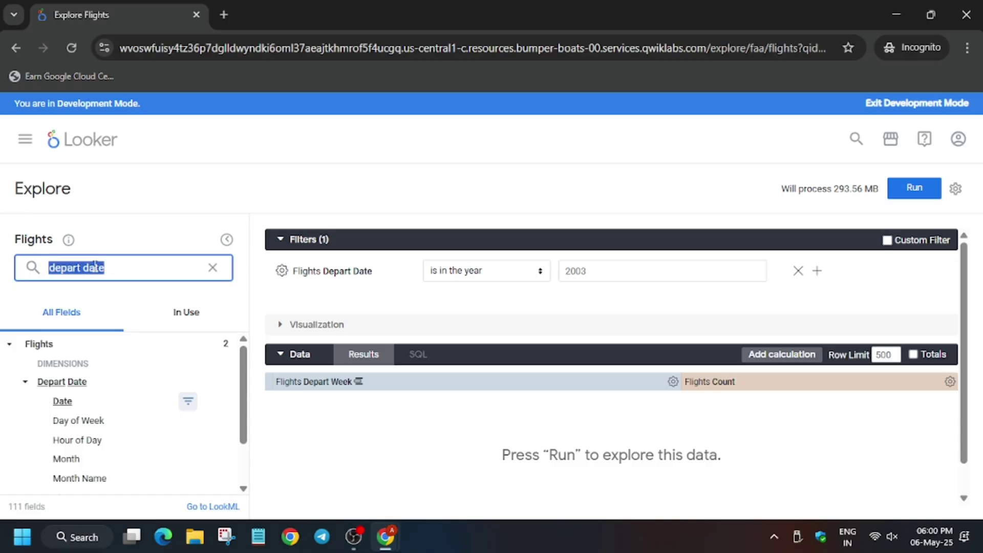
type("fl")
key("BackSpace")
key("BackSpace")
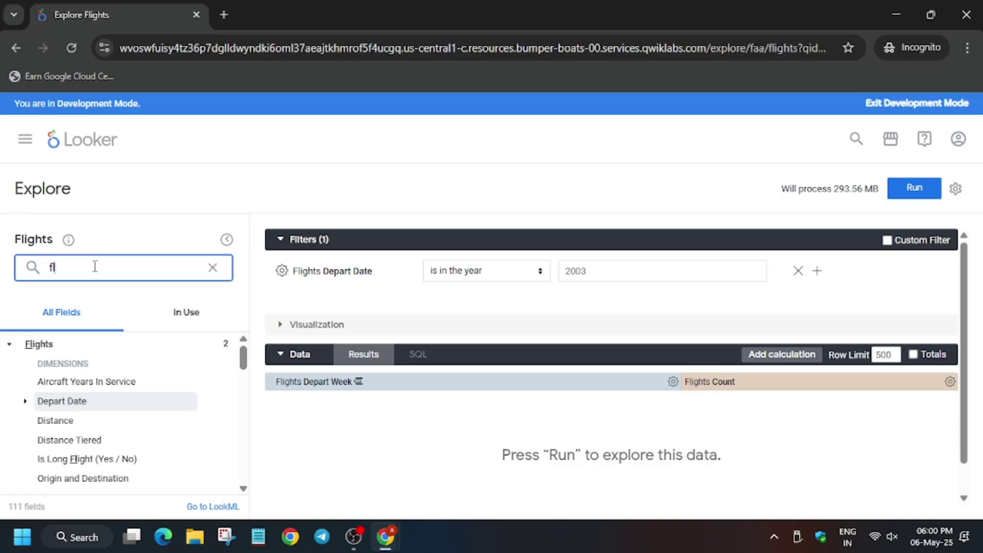
type("distanc")
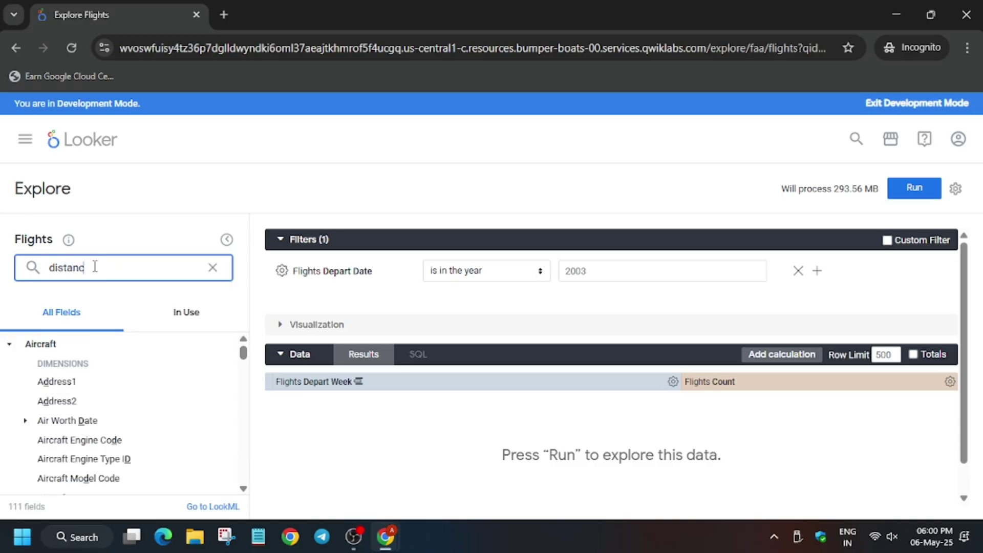
type("e")
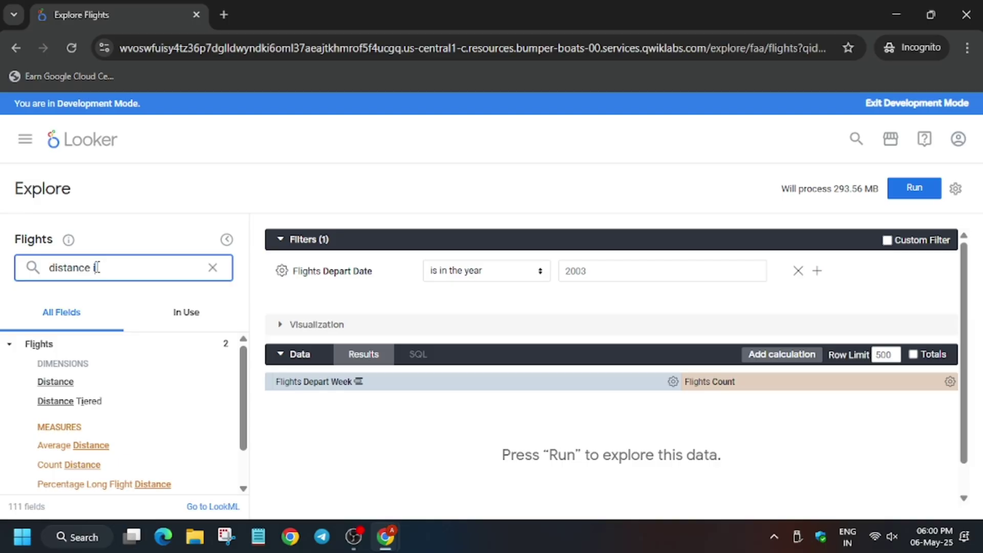
left_click(86, 404)
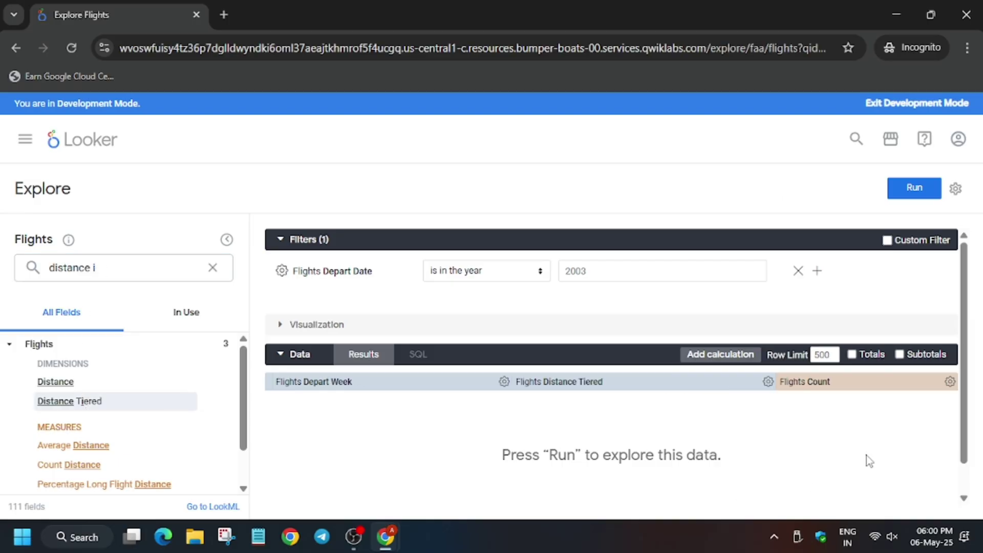
left_click(767, 382)
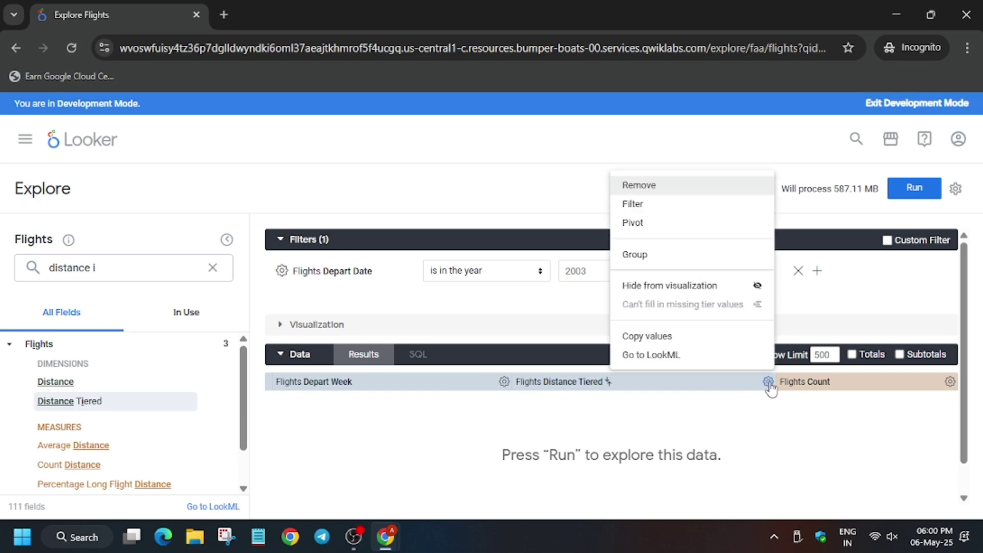
left_click(642, 226)
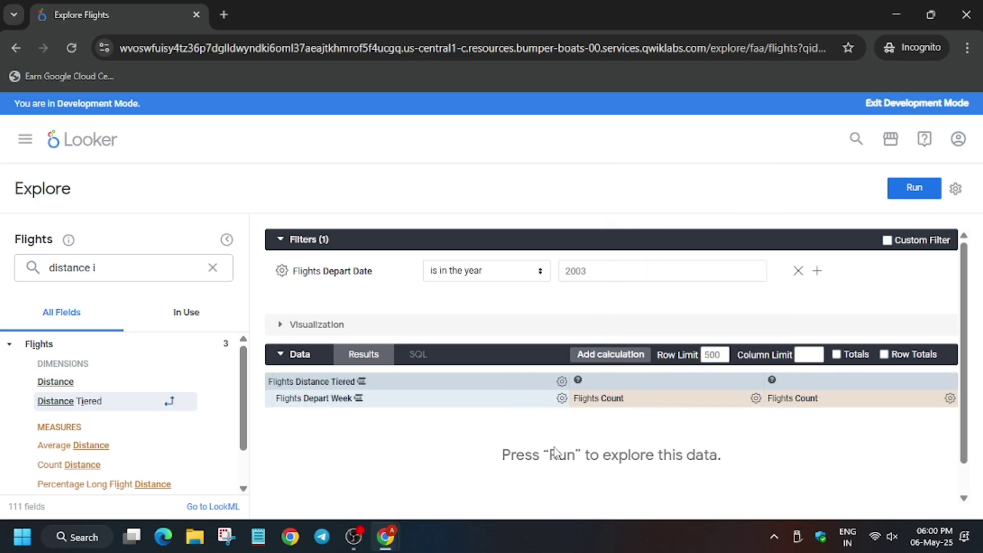
- Read the lab's visualization instructions, expand the Explore's visualization and change its type to Line
key("alt+Tab")
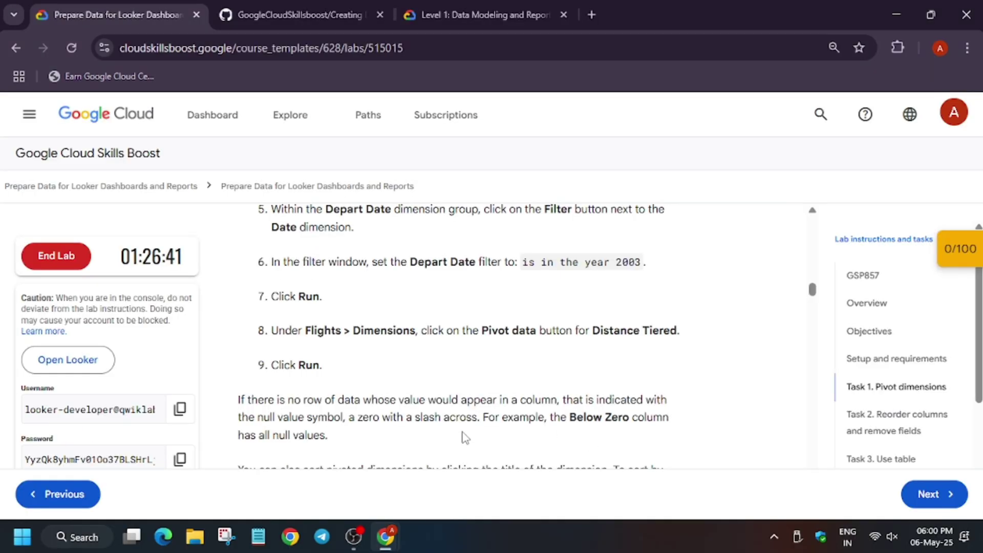
scroll(602, 398, "down", 10)
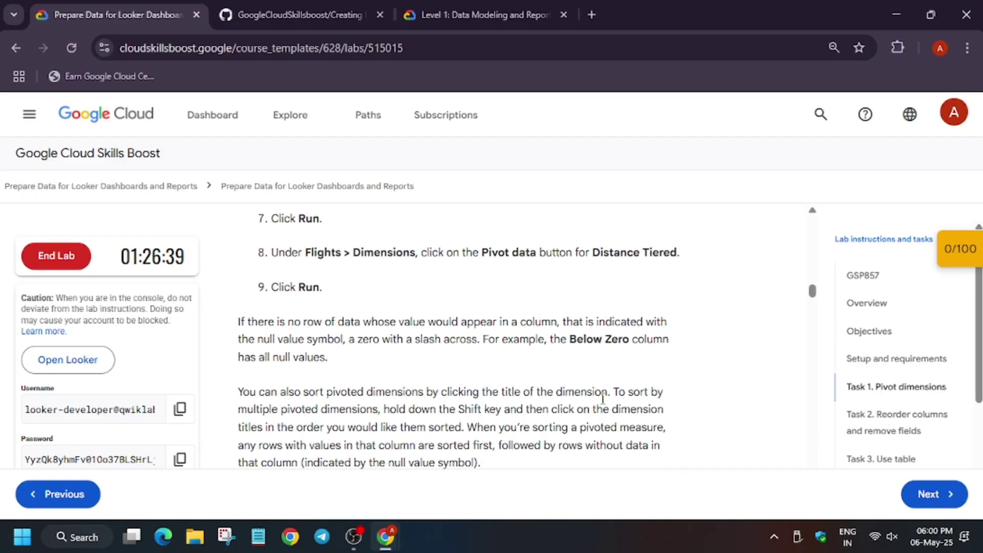
scroll(604, 404, "down", 1)
scroll(605, 405, "up", 3)
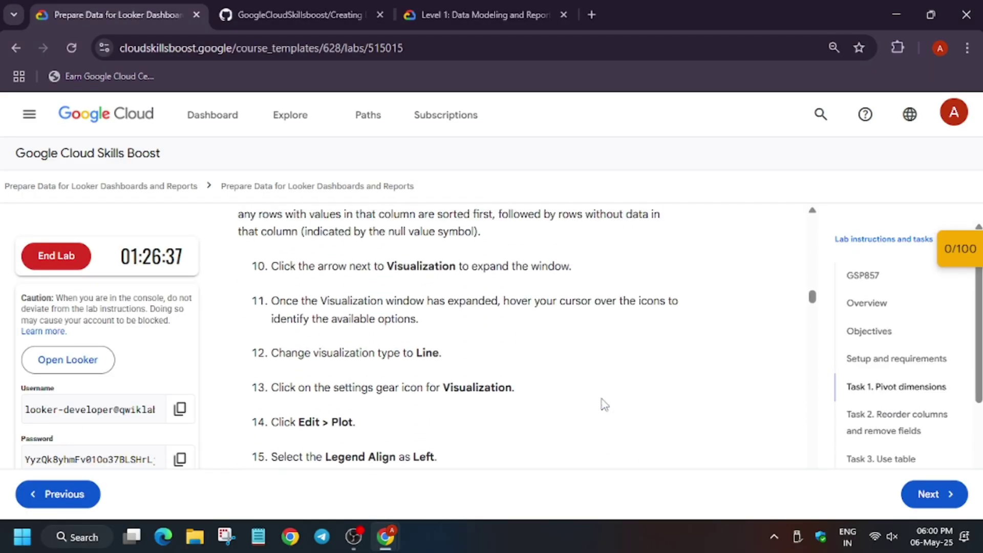
key("alt+Tab")
left_click(326, 326)
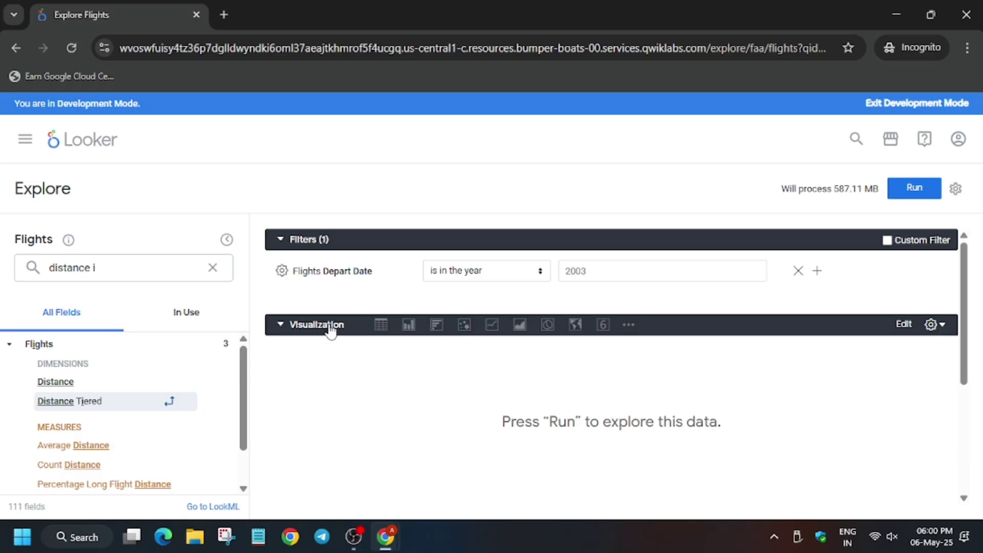
left_click(496, 329)
- Open the line chart's Plot settings, look through them for the legend options and run the query
left_click(904, 325)
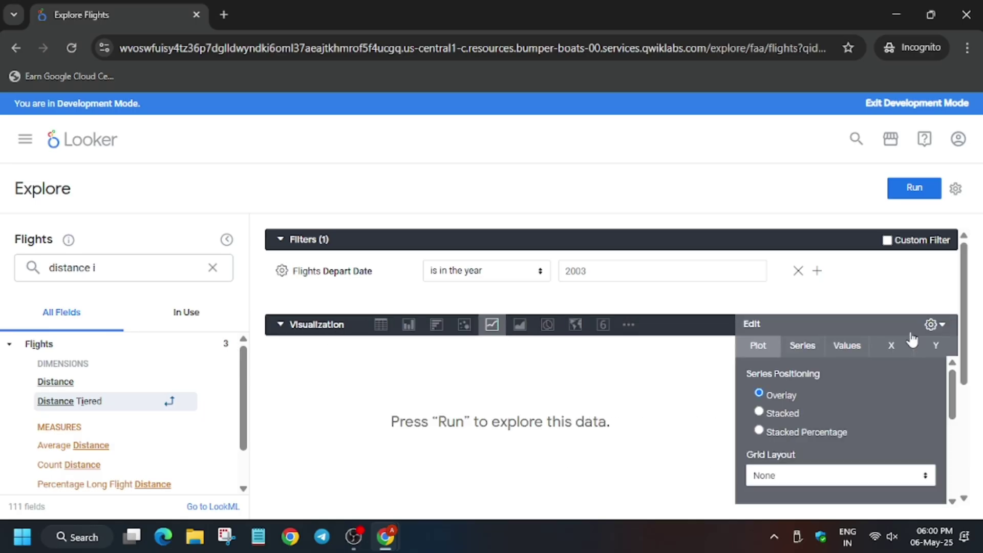
scroll(874, 394, "down", 10)
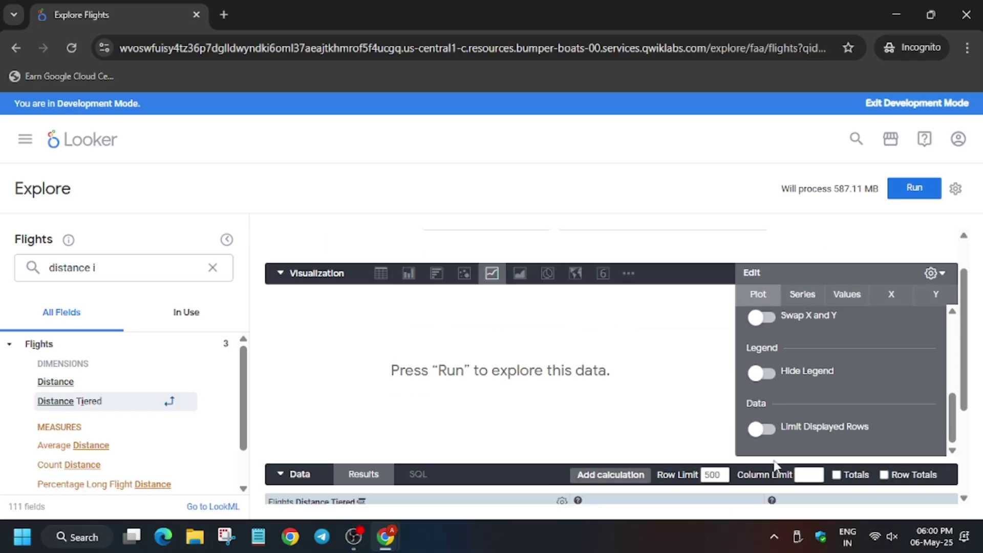
scroll(819, 328, "up", 8)
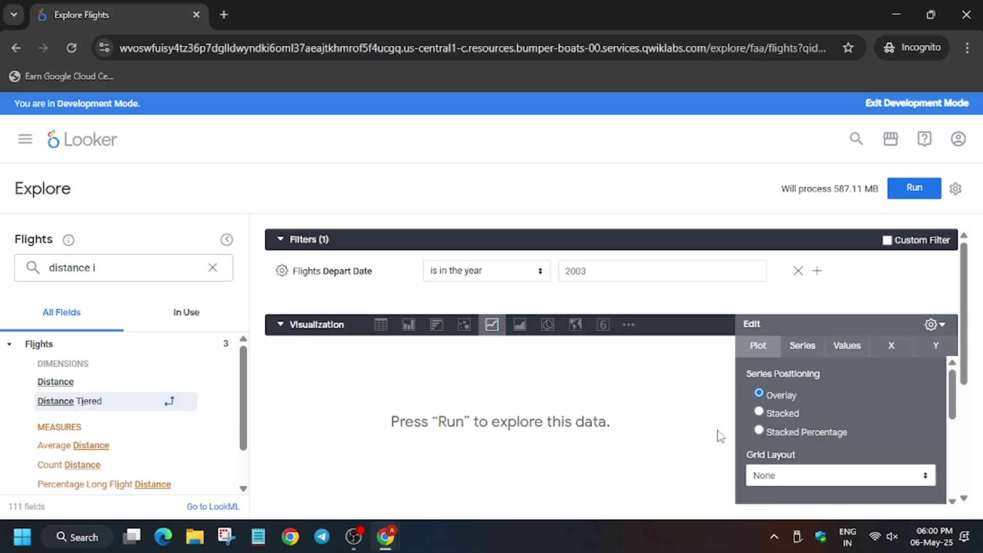
scroll(814, 442, "down", 2)
scroll(814, 442, "down", 5)
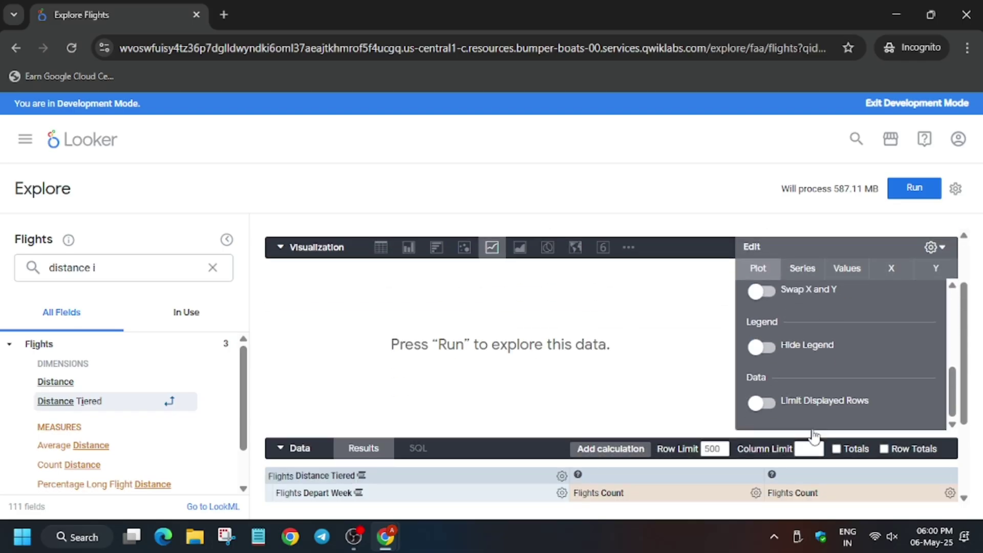
left_click(768, 350)
scroll(790, 403, "up", 5)
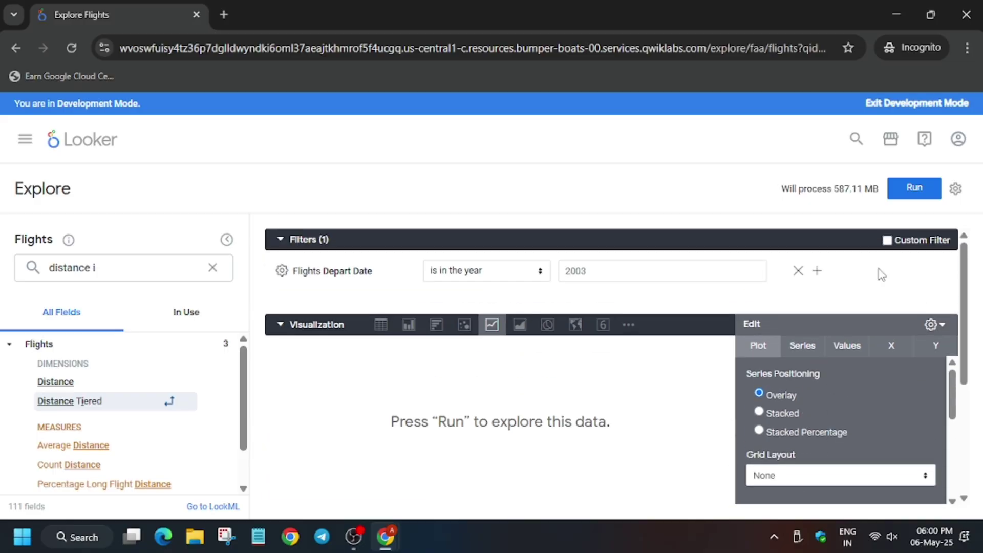
left_click(914, 188)
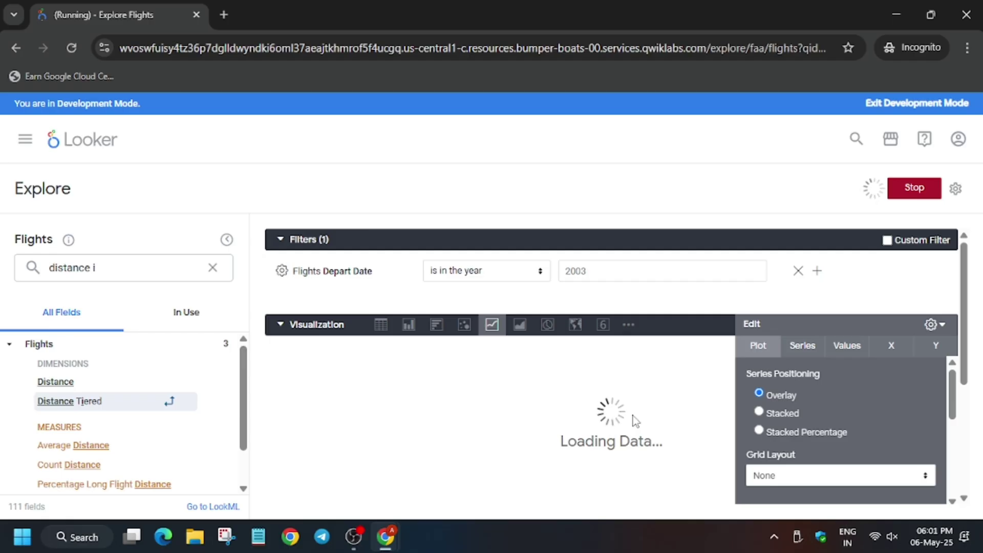
- Read the remaining Task 1 lab instructions and copy the Look title "Flight Count by Departure Week and Distance Tier"
key("alt+Tab")
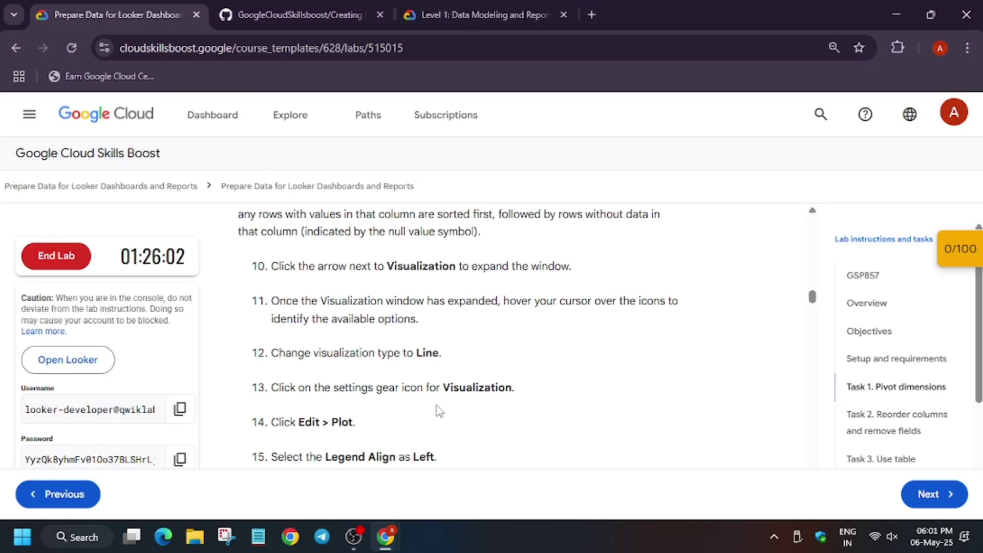
scroll(437, 409, "down", 3)
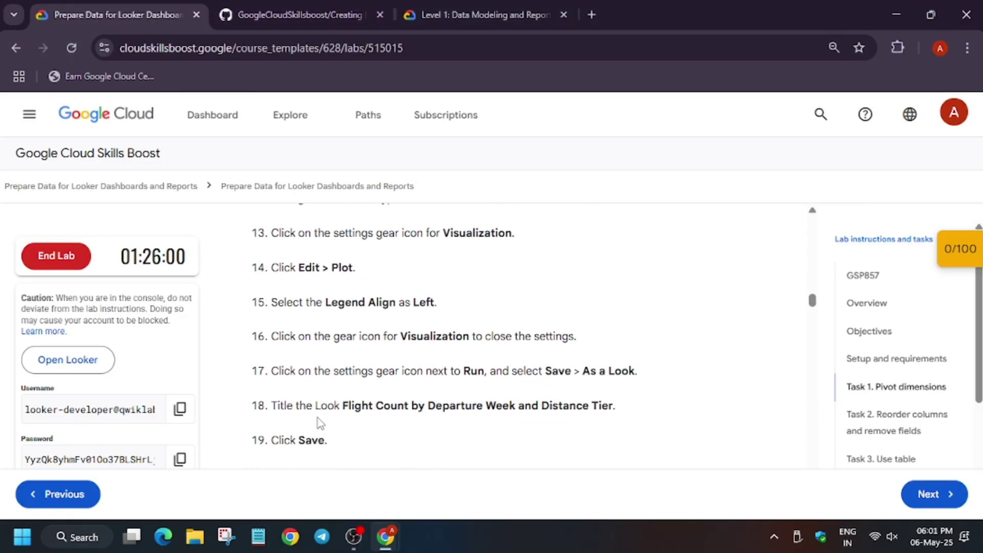
left_click_drag(343, 410, 616, 412)
key("ctrl+c")
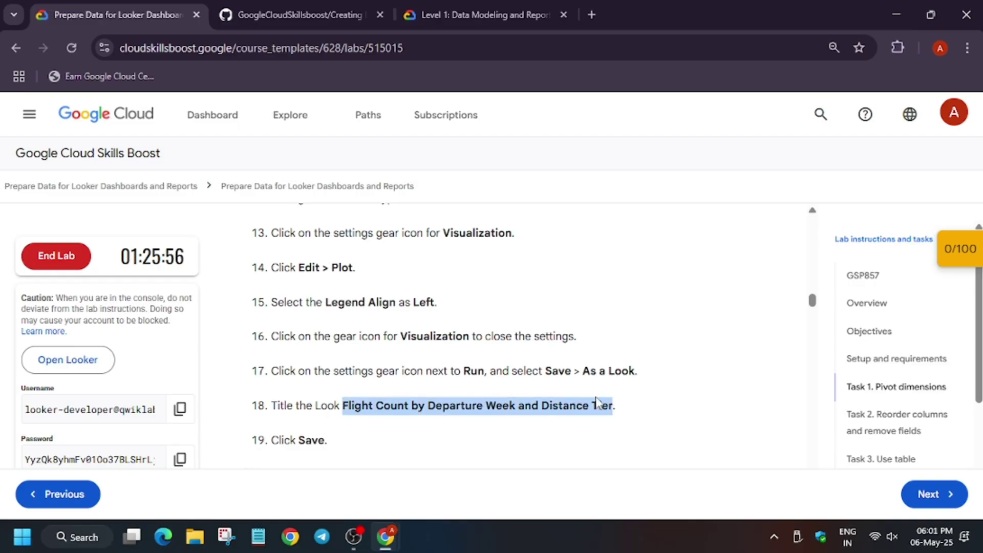
- Back in Looker, set the line chart's Legend Align to Left and close the visualization settings
key("alt+Tab")
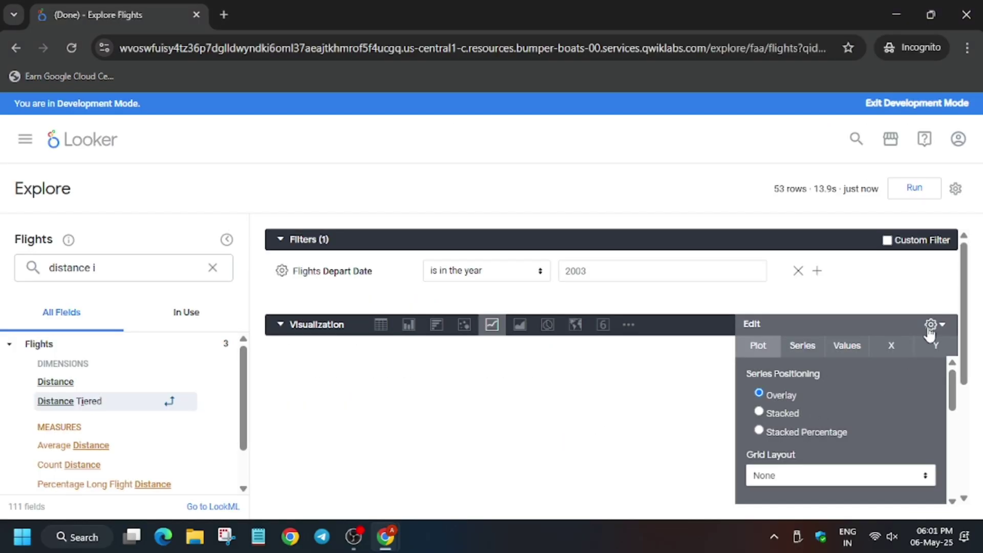
scroll(836, 443, "down", 5)
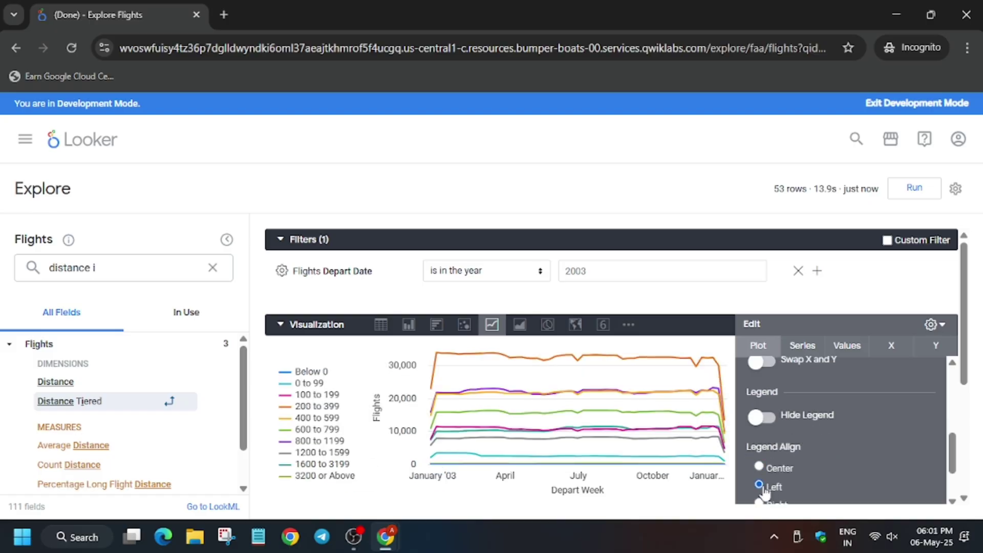
left_click(930, 324)
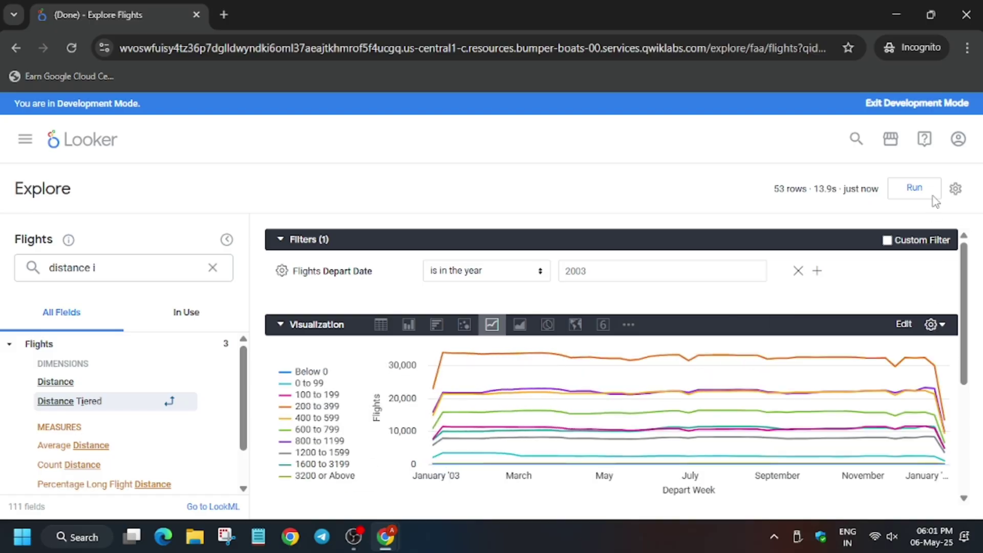
- Save the Explore as a Look titled "Flight Count by Departure Week and Distance Tier"
left_click(955, 187)
mouse_move(886, 222)
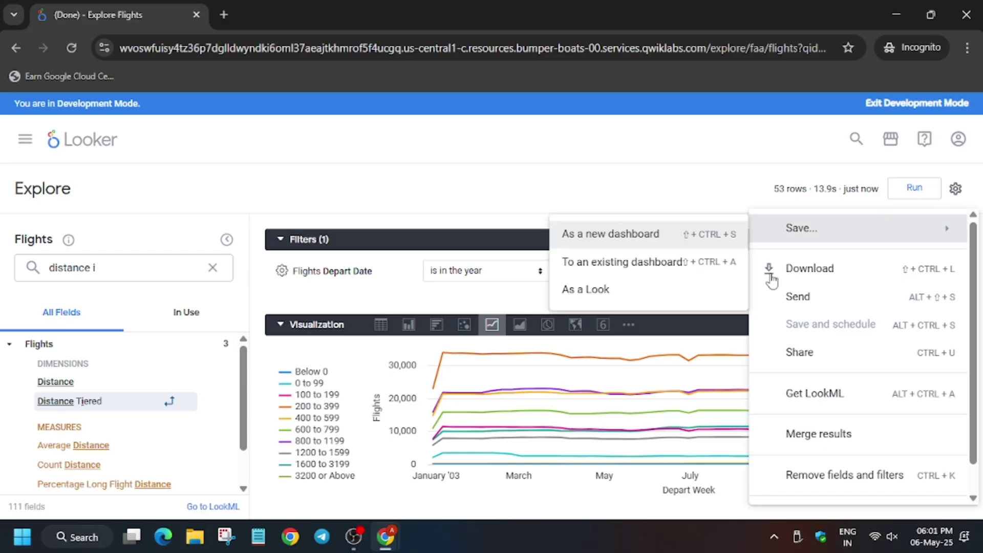
left_click(670, 303)
key("ctrl+v")
left_click(758, 500)
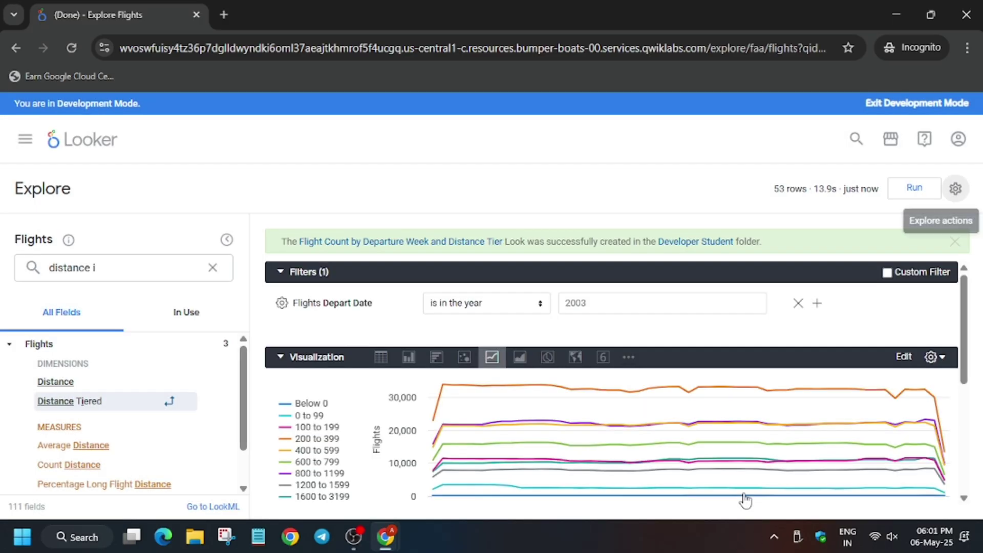
- Return to the lab page and check the progress of the Pivot dimensions task
key("alt+Tab")
scroll(467, 402, "down", 9)
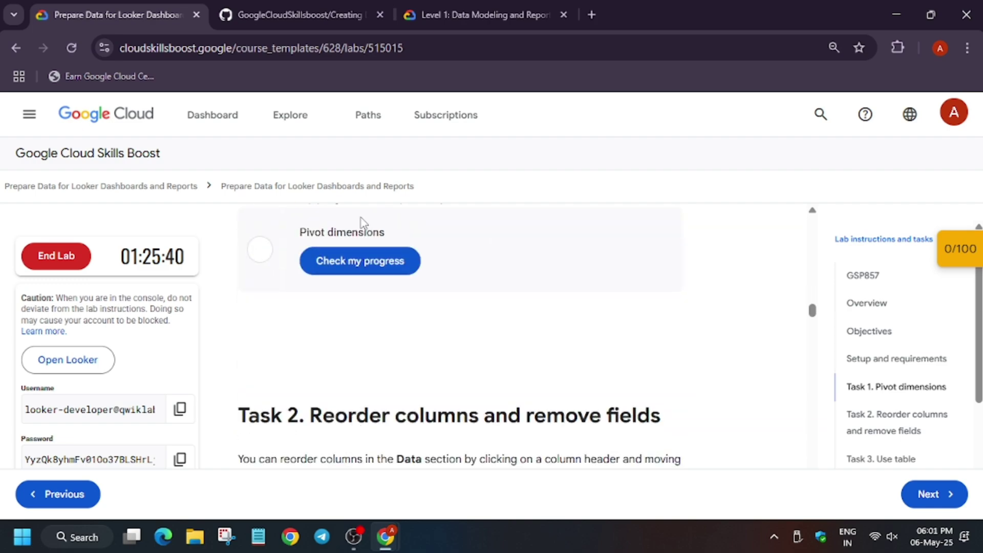
left_click(361, 261)
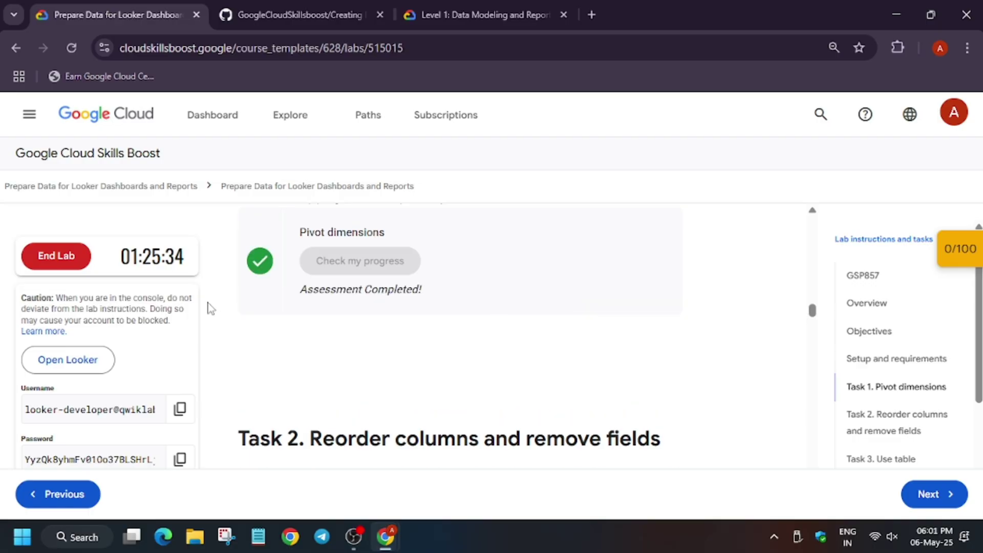
- Read the Task 2 lab instructions and open a fresh Flights Explore under FAA in Looker
scroll(338, 315, "down", 3)
scroll(282, 294, "down", 2)
scroll(282, 294, "down", 6)
key("alt+Tab")
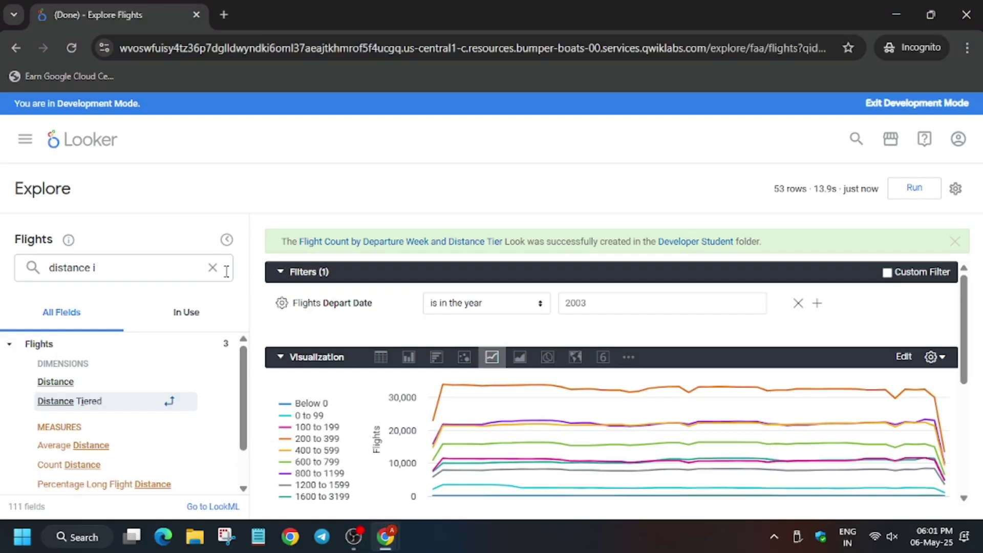
left_click(87, 149)
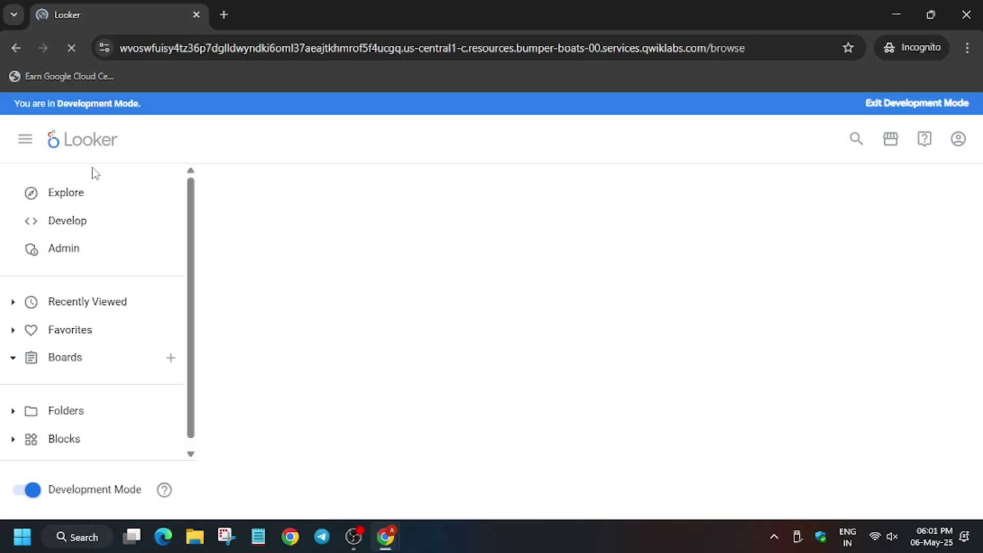
left_click(66, 192)
left_click(65, 423)
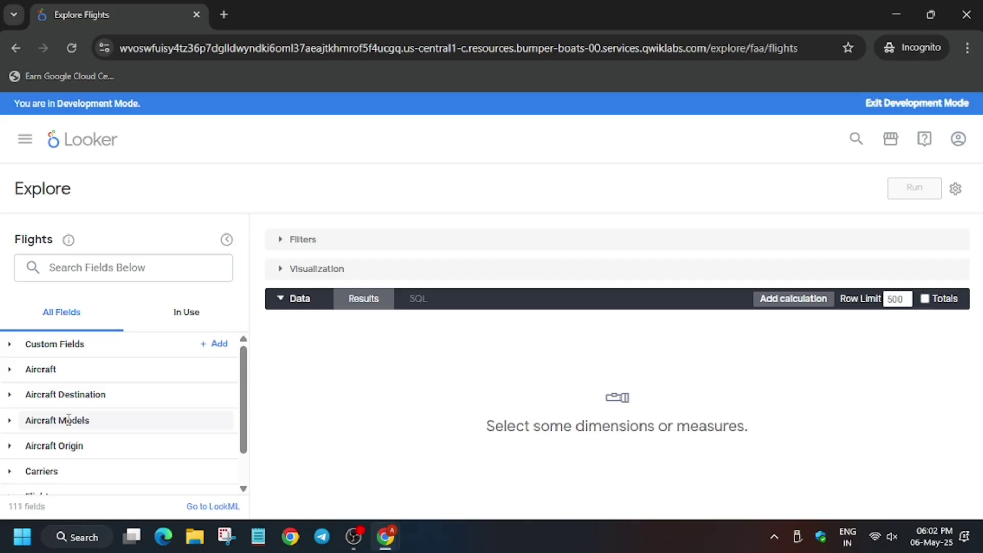
- Copy the measure name Percent Cancelled from the lab instructions and add that Flights measure to the Looker Explore
key("alt+Tab")
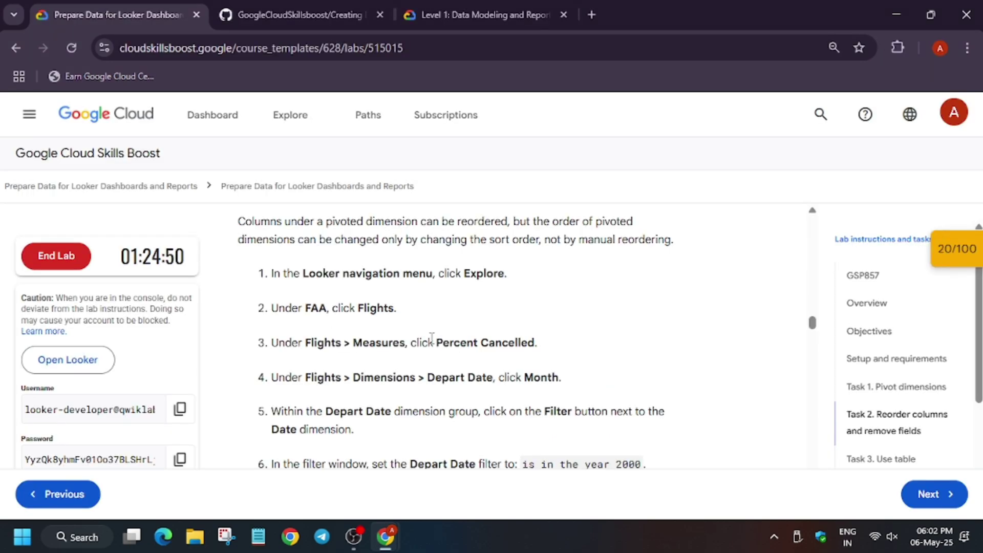
left_click_drag(437, 343, 531, 342)
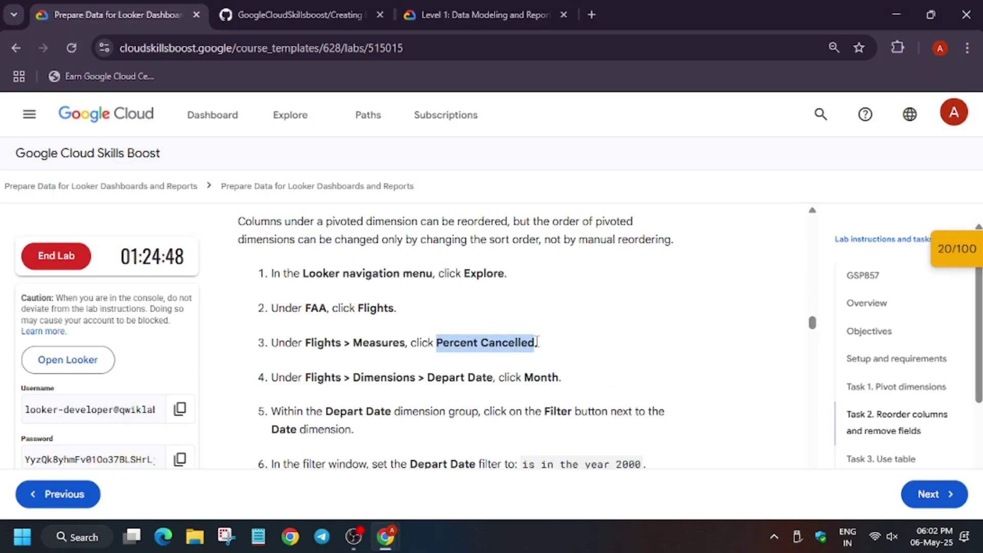
key("ctrl+c")
key("alt+Tab")
left_click(177, 263)
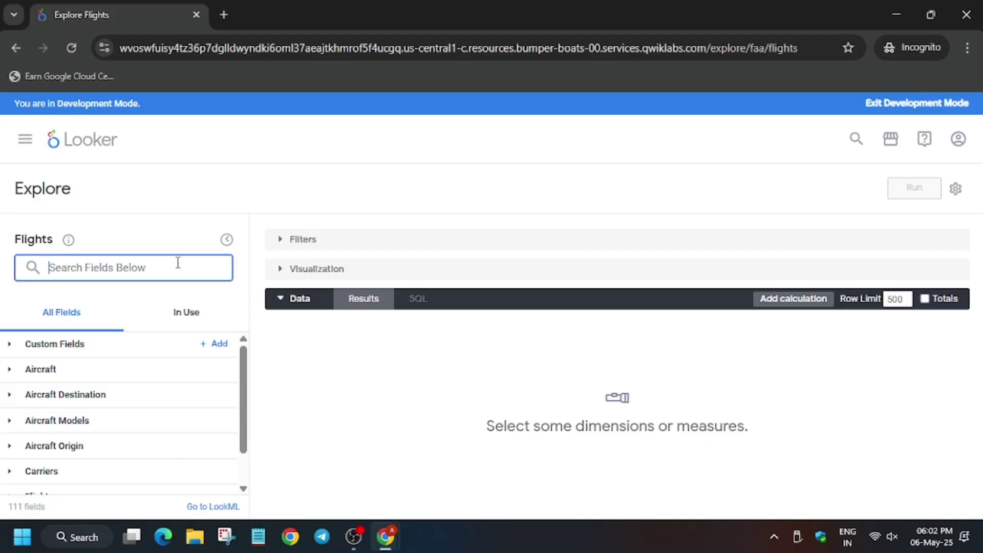
key("ctrl+v")
left_click(76, 382)
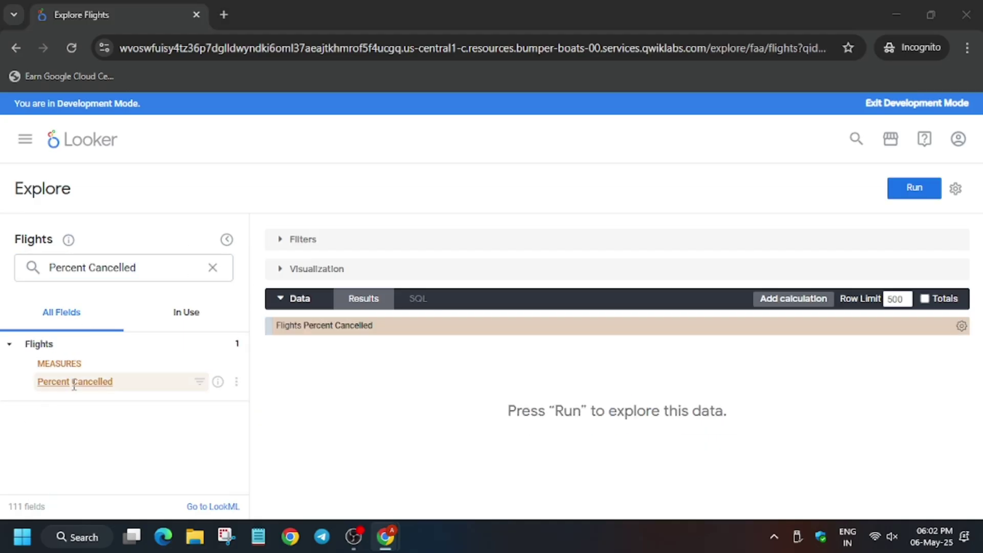
- Following the lab instructions, search the fields for Month and add the Month dimension from the Flights Depart Date group to the Explore
key("alt+Tab")
scroll(398, 447, "down", 2)
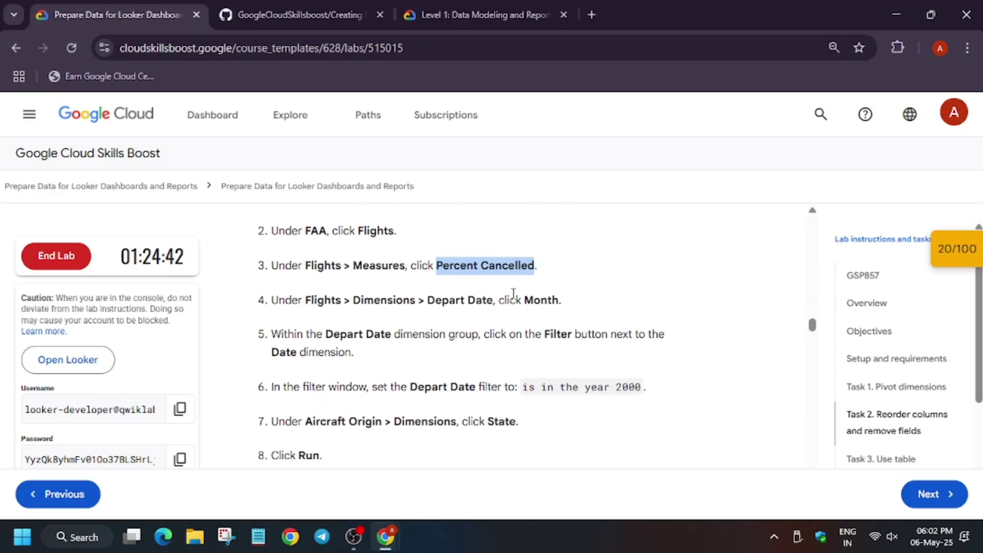
left_click_drag(524, 302, 567, 309)
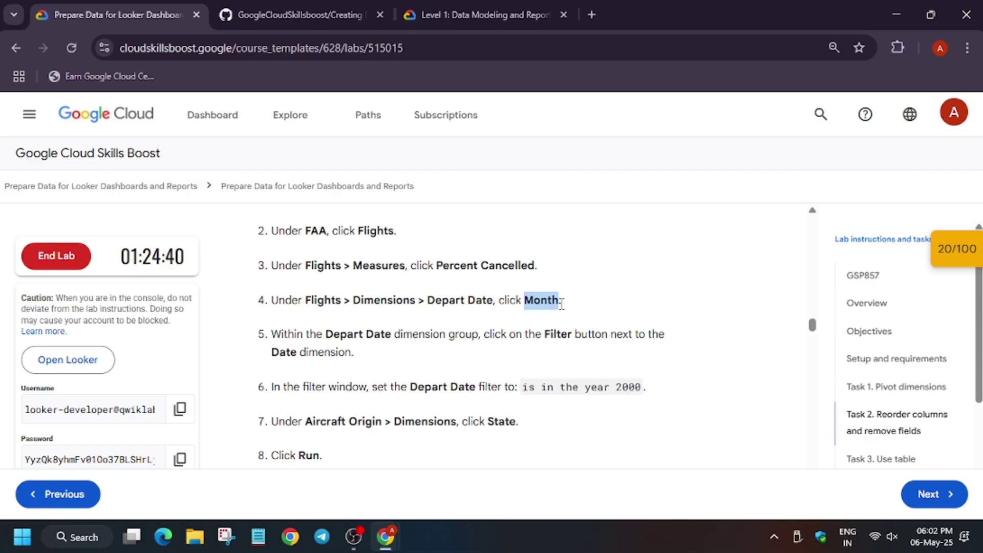
key("alt+Tab")
left_click(137, 268)
double_click(137, 268)
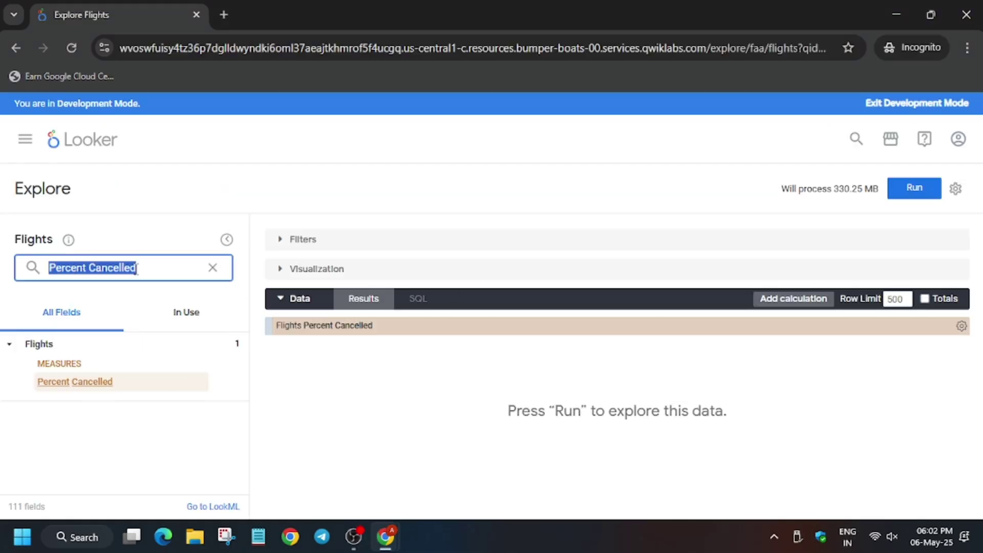
key("ctrl+a")
key("ctrl+v")
scroll(109, 380, "down", 2)
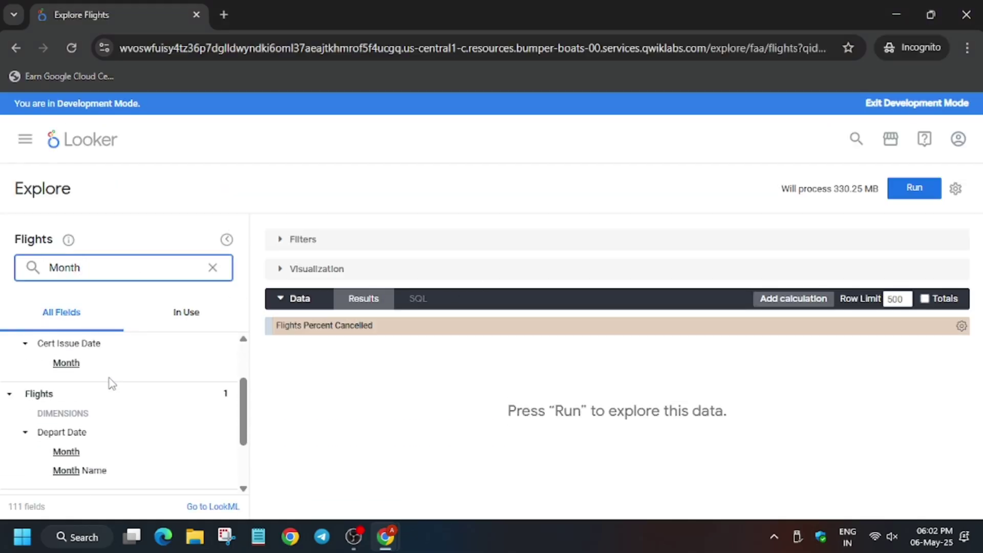
key("alt+Tab")
key("alt+Tab")
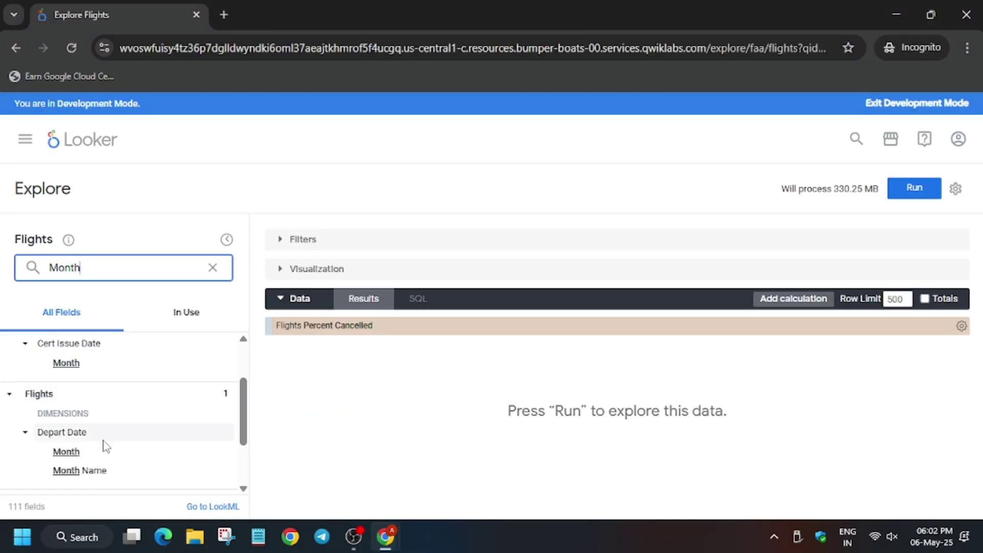
left_click(76, 453)
- Check the lab's filter instructions, then search Looker's fields for "date" and expand the Flights Depart Date group
key("alt+Tab")
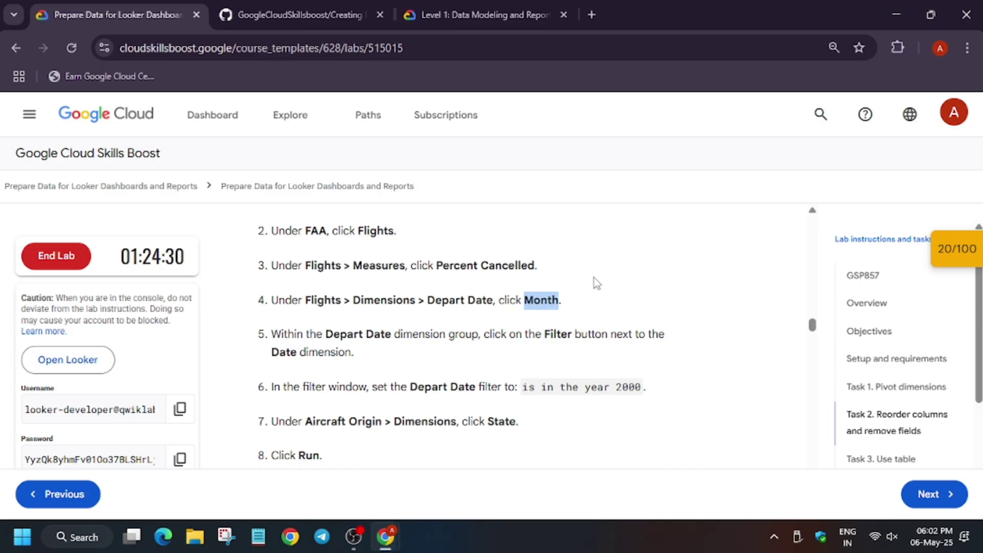
key("alt+Tab")
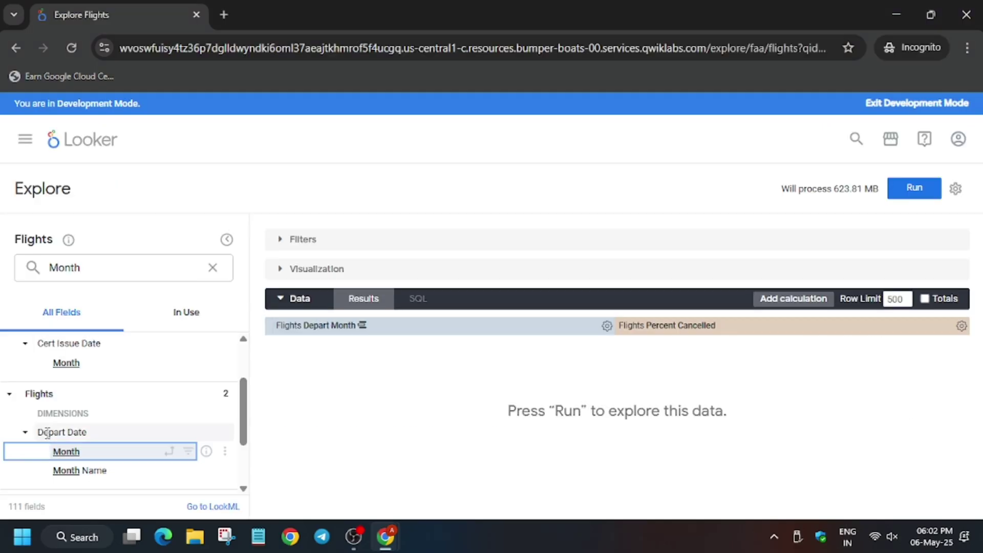
key("alt+Tab")
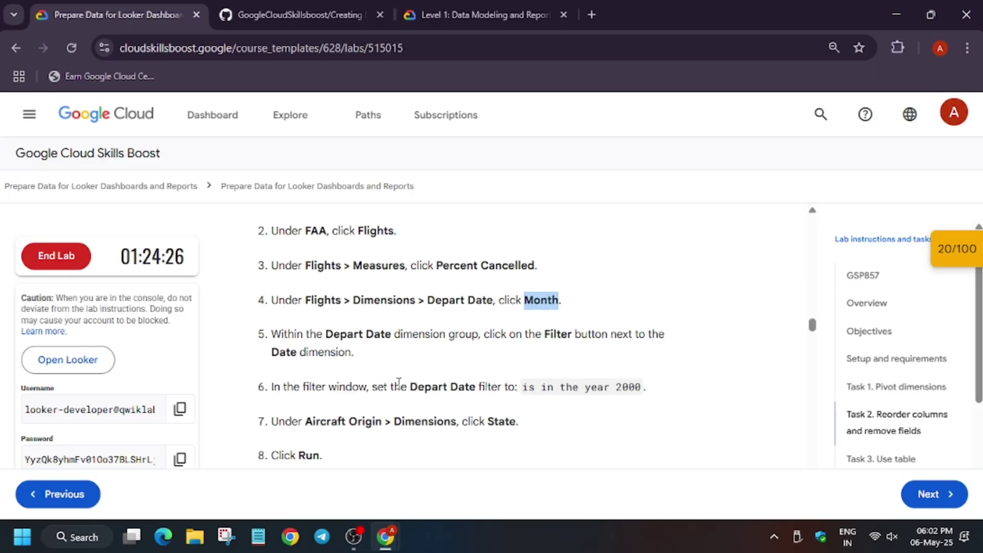
key("alt+Tab")
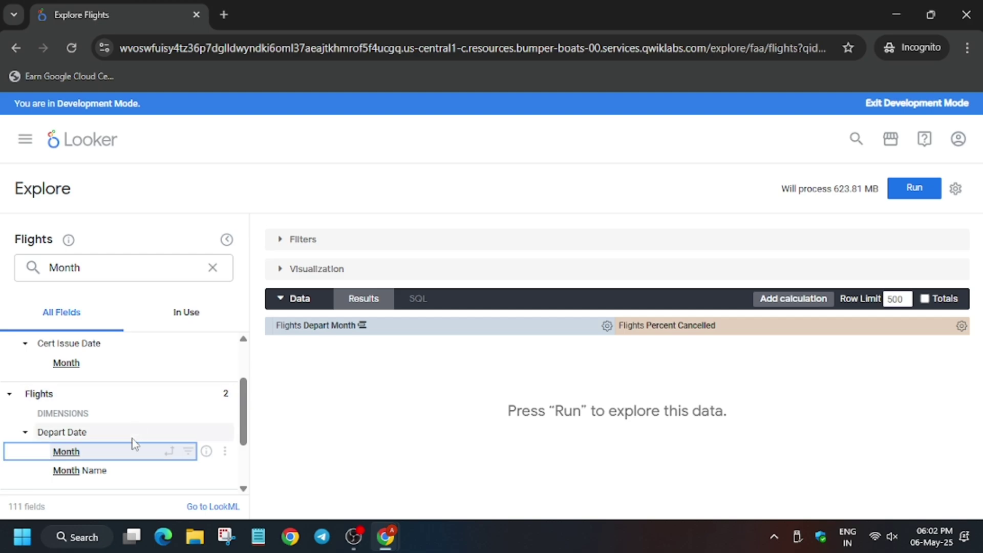
scroll(134, 447, "down", 2)
scroll(132, 446, "up", 3)
left_click(99, 268)
double_click(83, 271)
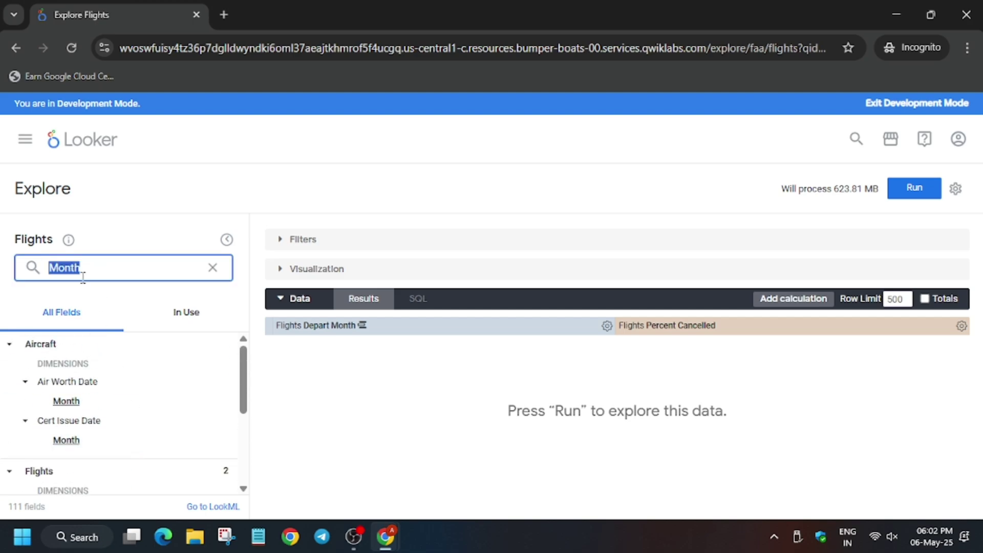
type("date")
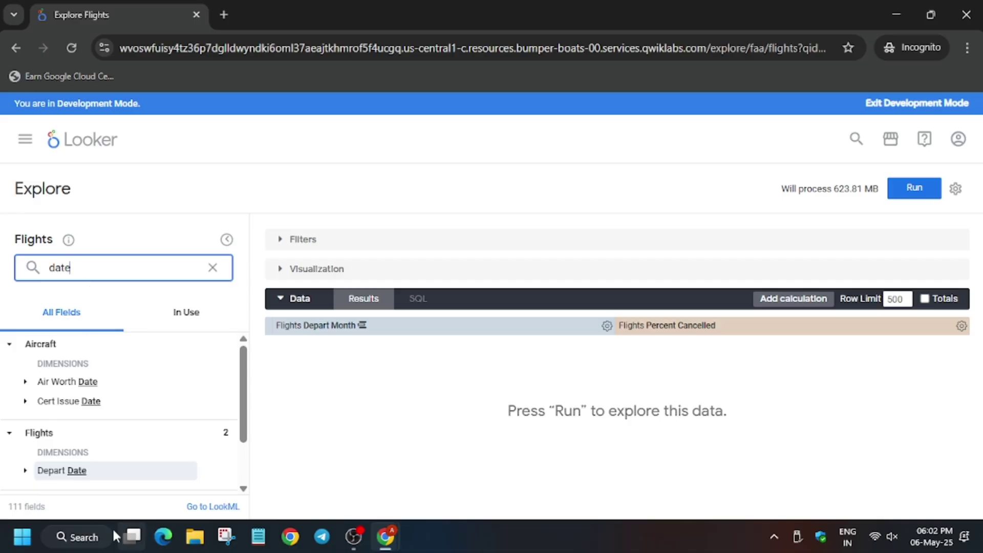
left_click(31, 476)
scroll(102, 451, "down", 2)
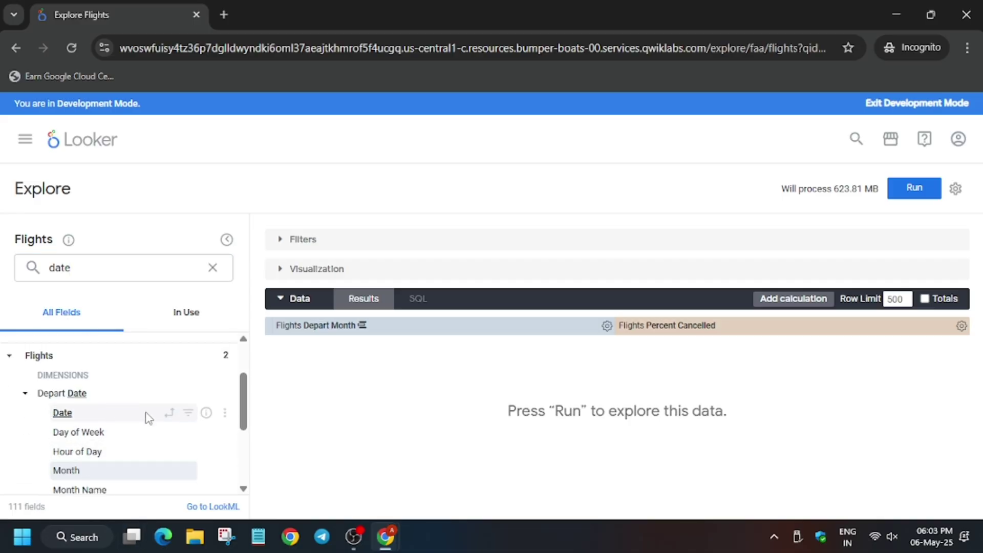
- Add a filter on the Depart Date group's Date dimension and set it to is in the year 2000
left_click(188, 413)
left_click(472, 276)
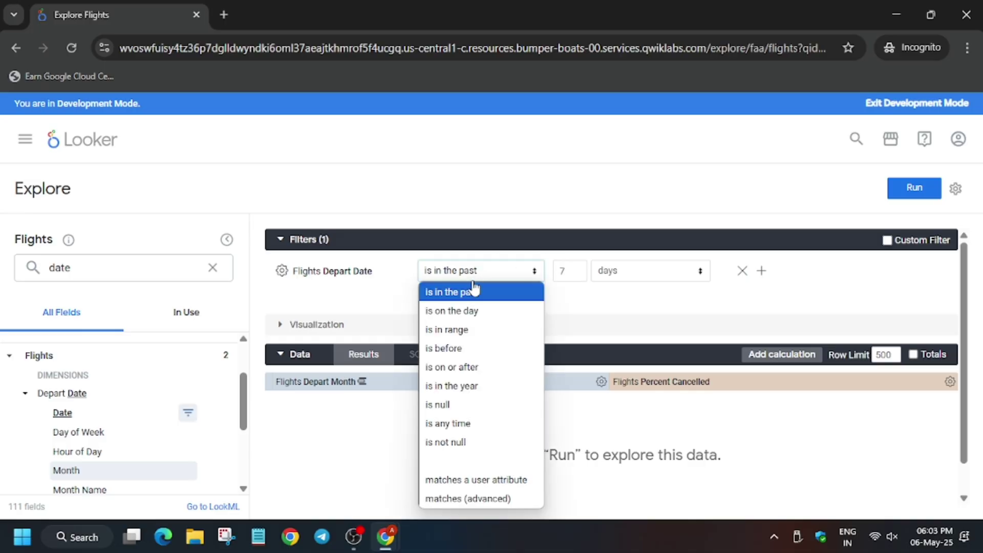
left_click(482, 384)
left_click(637, 271)
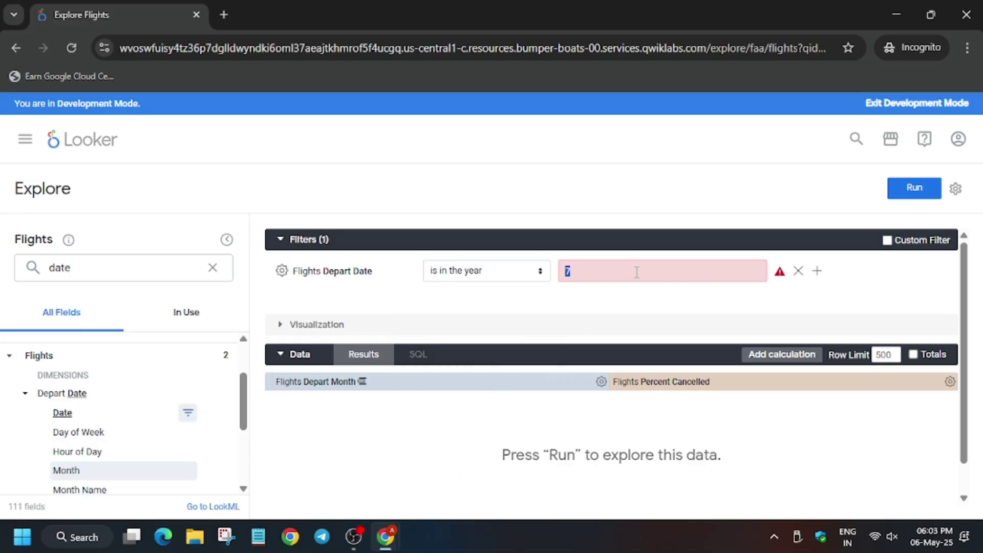
type("20")
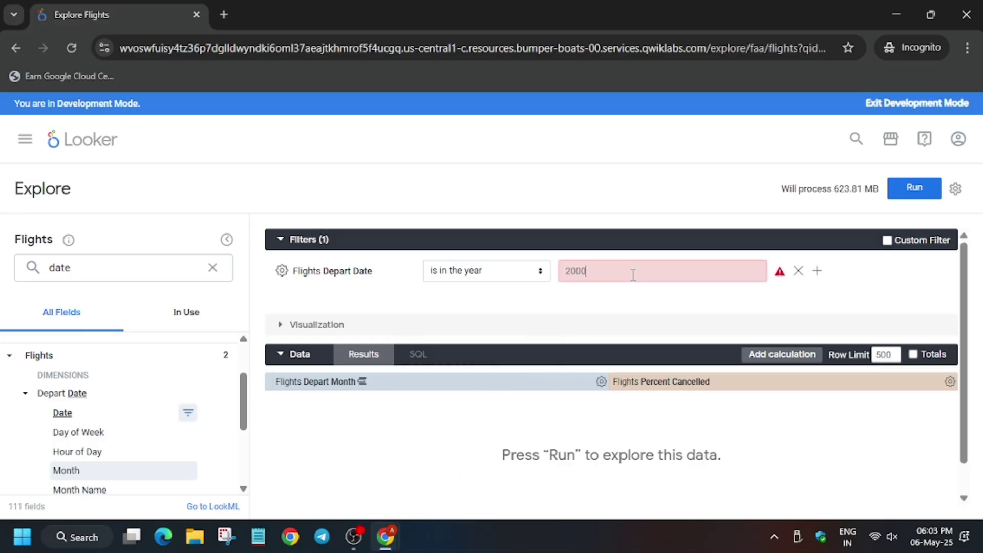
type("00")
- Read the next lab instruction, search Looker's fields for "state", and add the Aircraft Origin State dimension
key("alt+Tab")
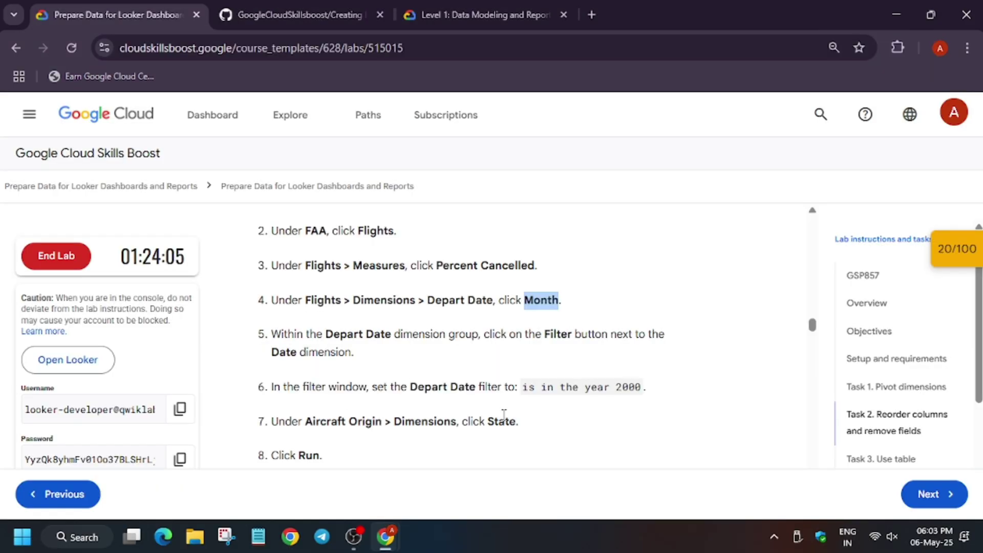
scroll(549, 408, "down", 1)
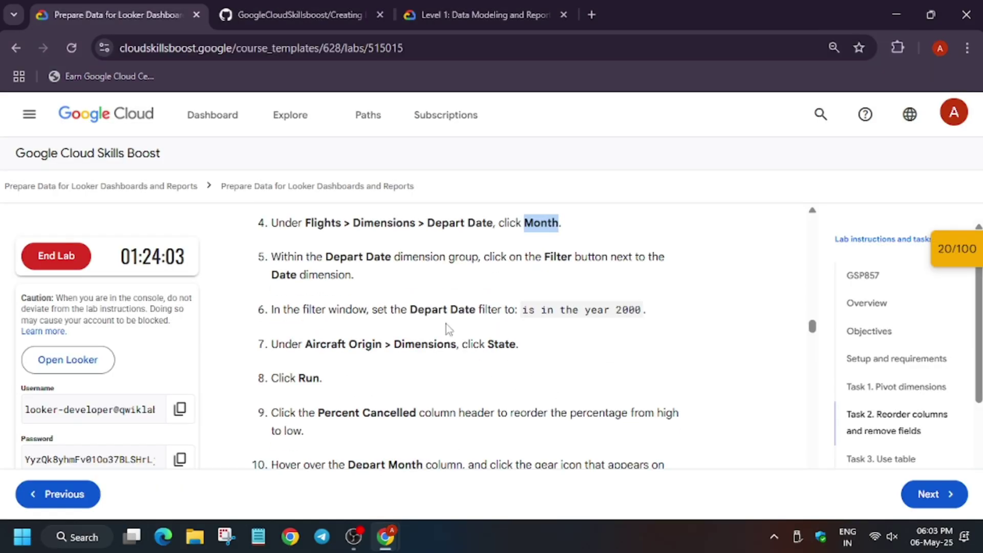
key("alt+Tab")
left_click(116, 271)
key("ctrl+a")
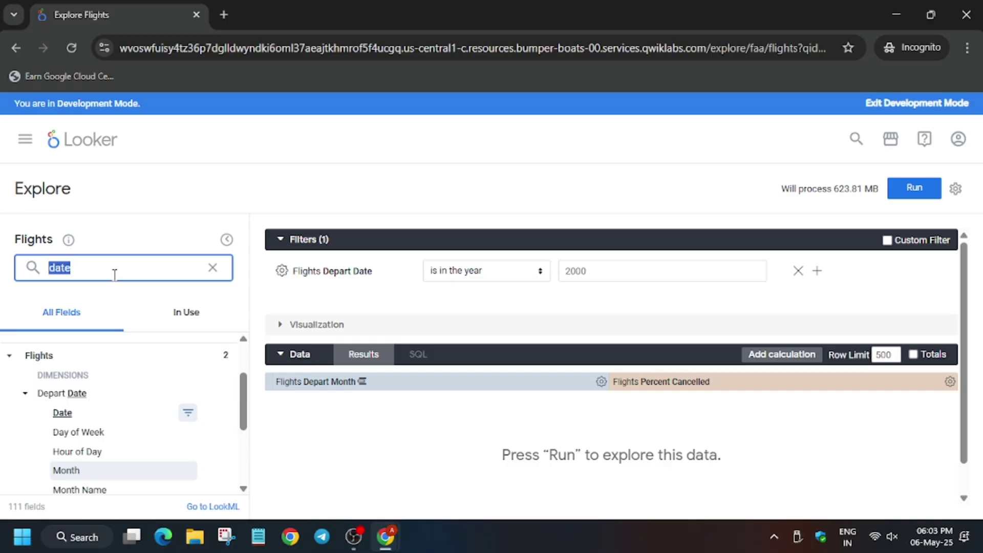
type("st")
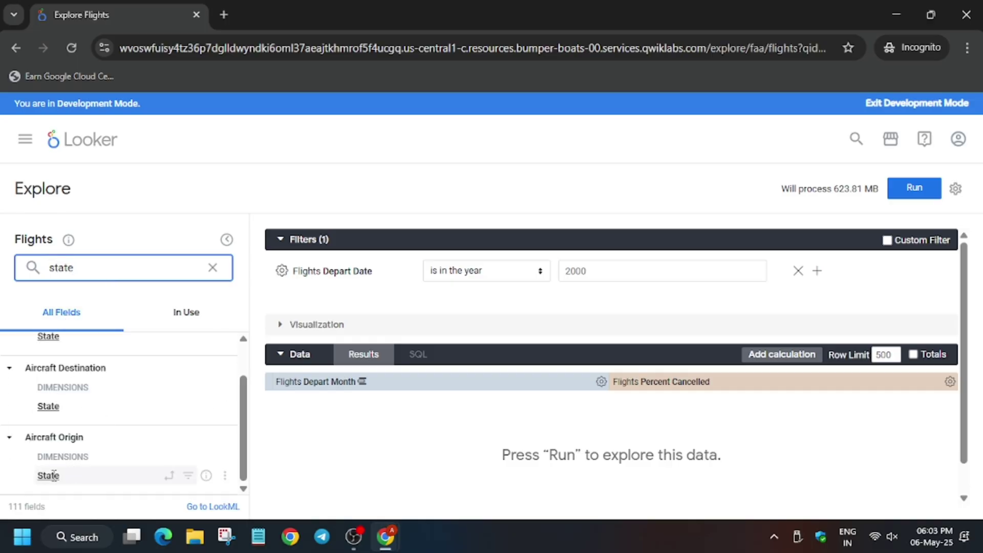
scroll(54, 440, "up", 1)
scroll(53, 436, "down", 1)
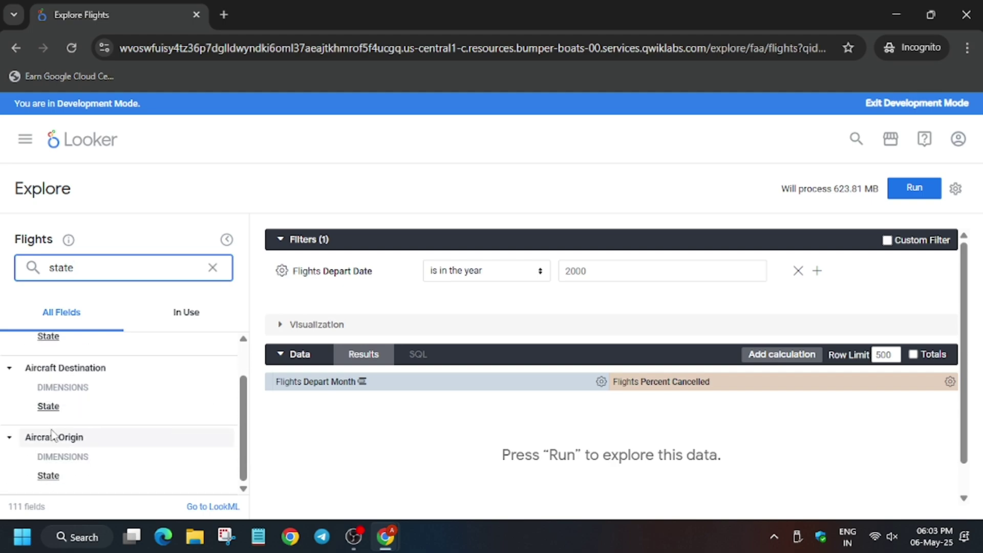
left_click(64, 478)
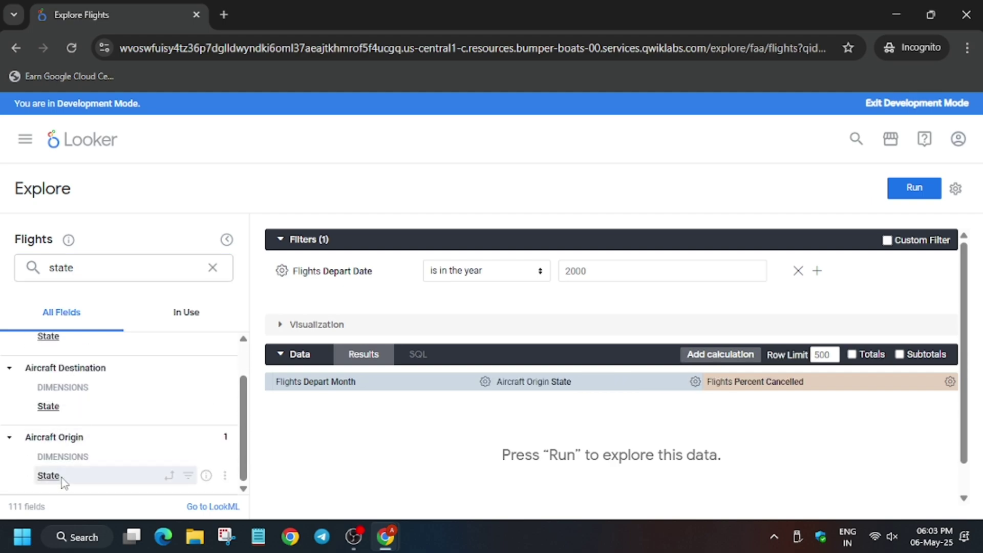
- Review the following lab instructions and run the Flights query in Looker
key("alt+Tab")
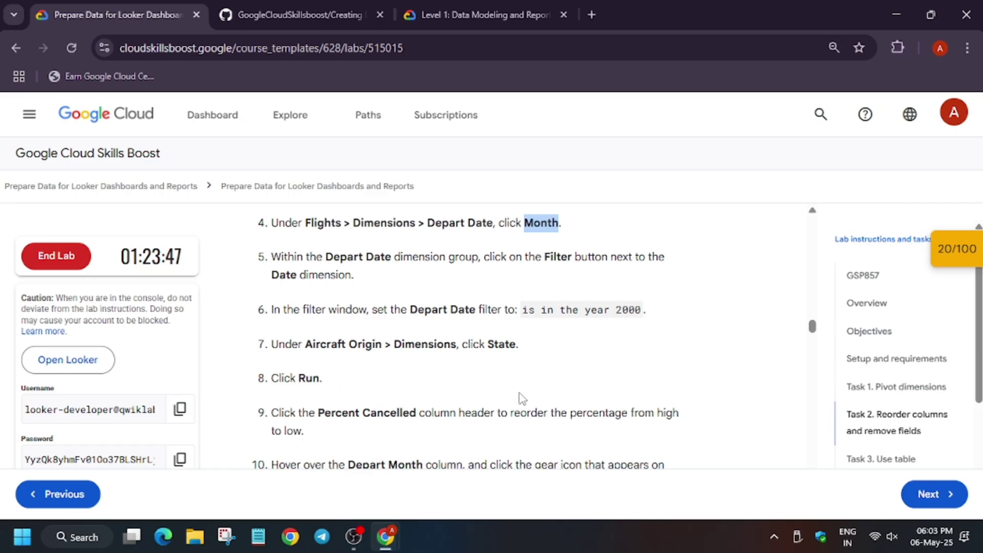
scroll(511, 387, "down", 2)
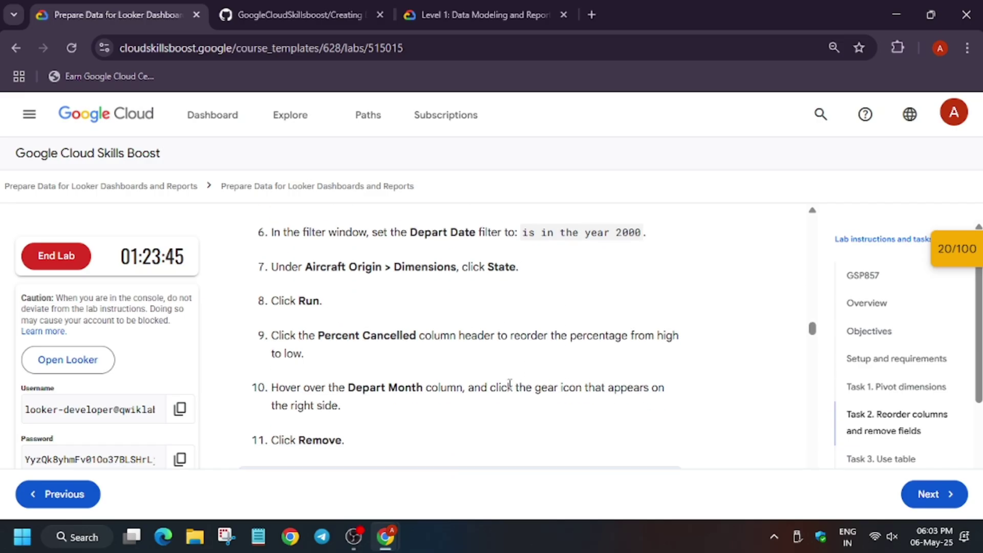
key("alt+Tab")
left_click(914, 188)
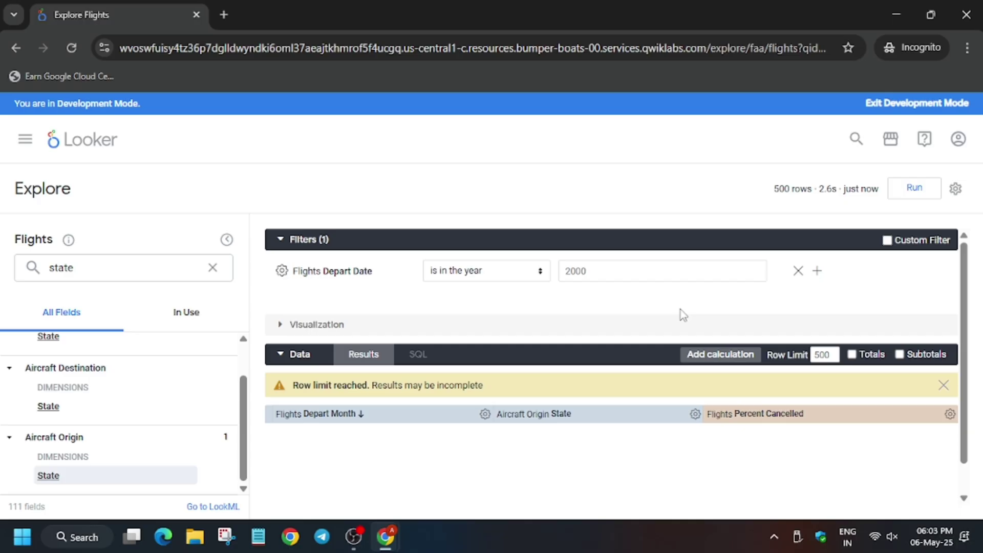
- Check the lab's sorting instruction and sort the results by Percent Cancelled from high to low
key("alt+Tab")
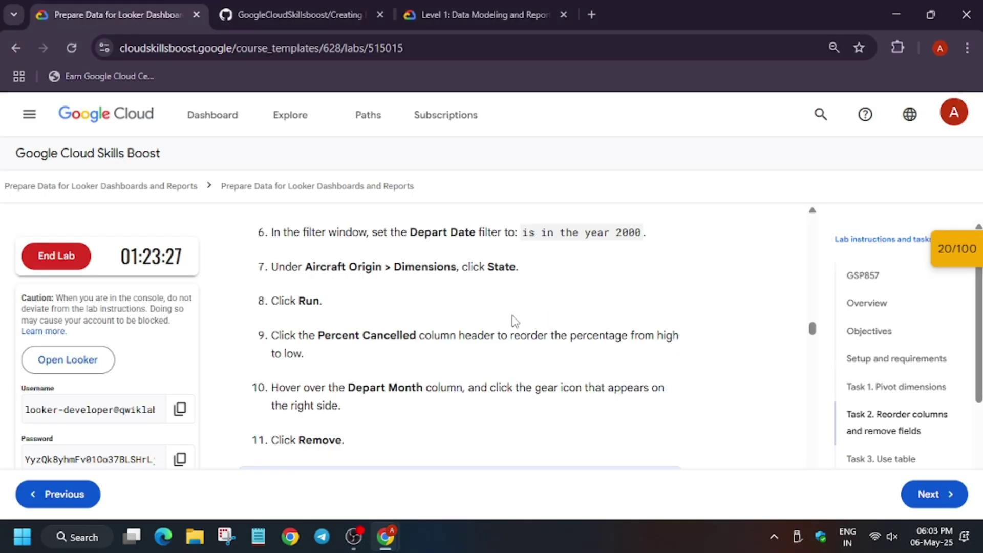
key("alt+Tab")
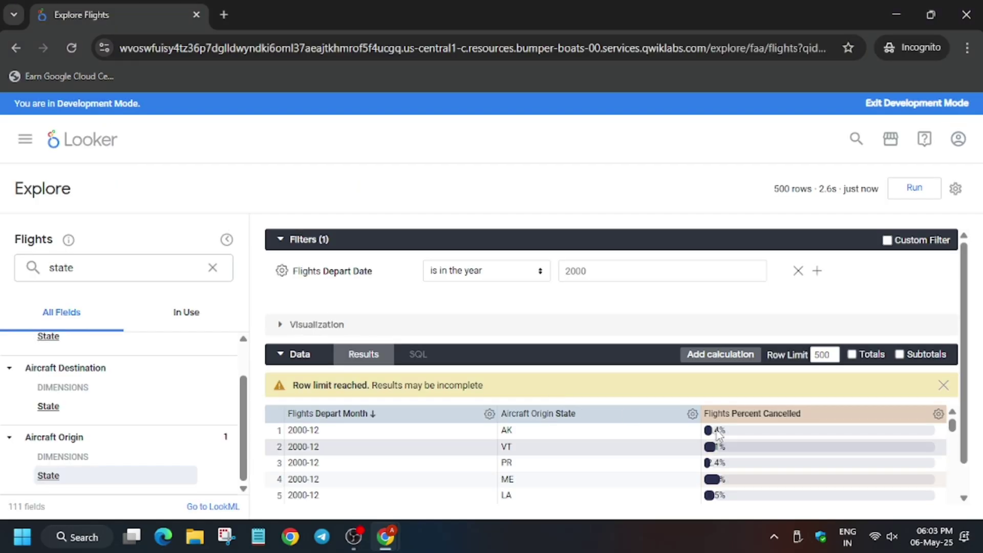
left_click(806, 417)
- Read the lab's column removal instruction and remove the Depart Month column from the Looker results
key("alt+Tab")
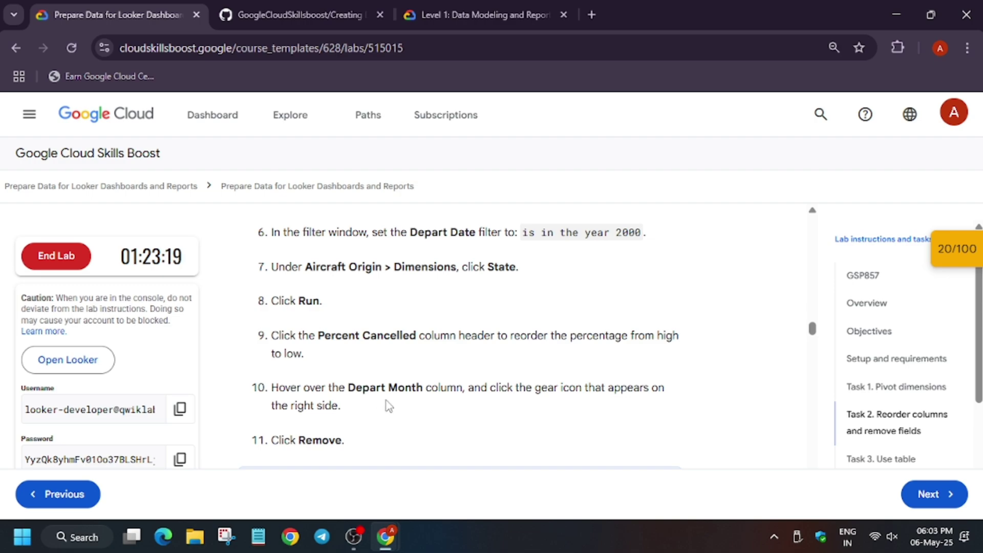
scroll(500, 387, "down", 2)
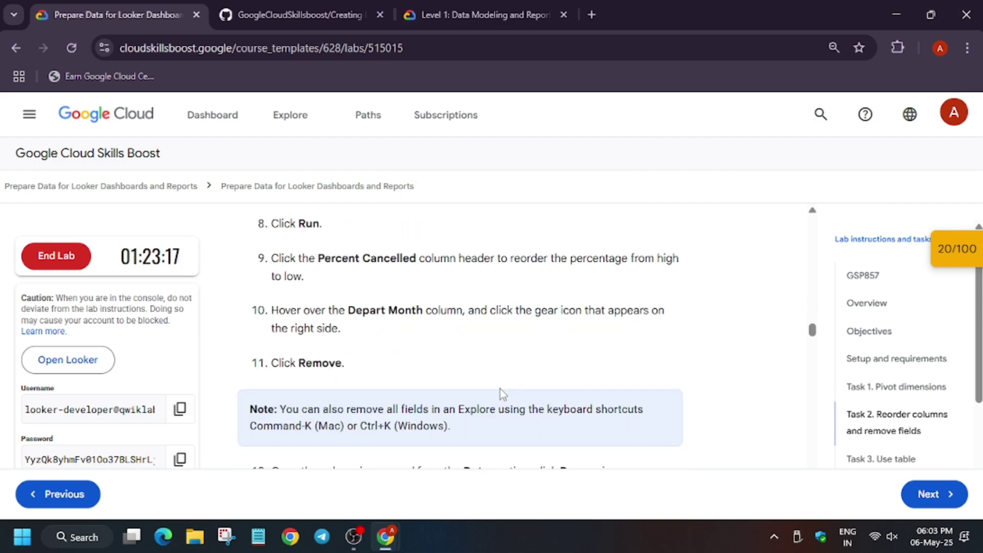
key("alt+Tab")
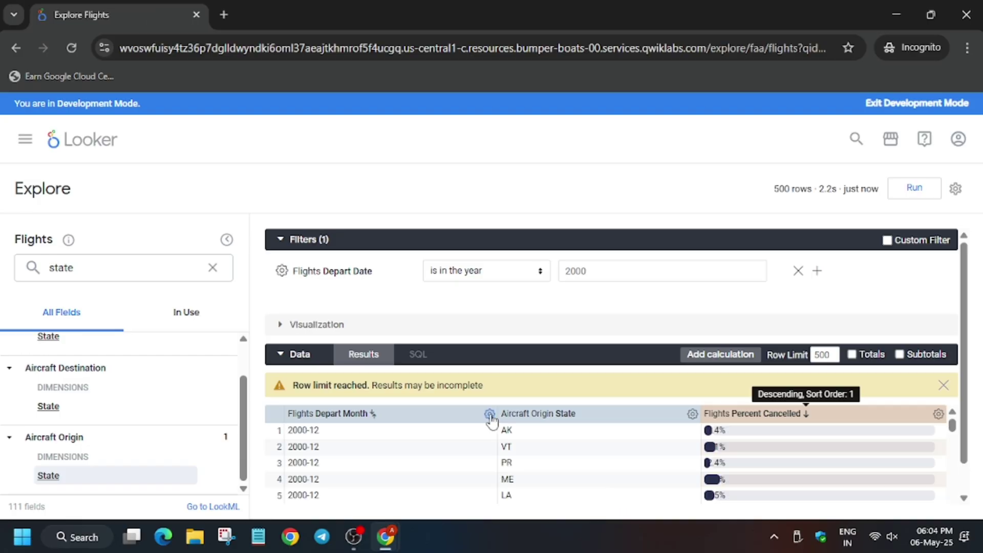
left_click(489, 414)
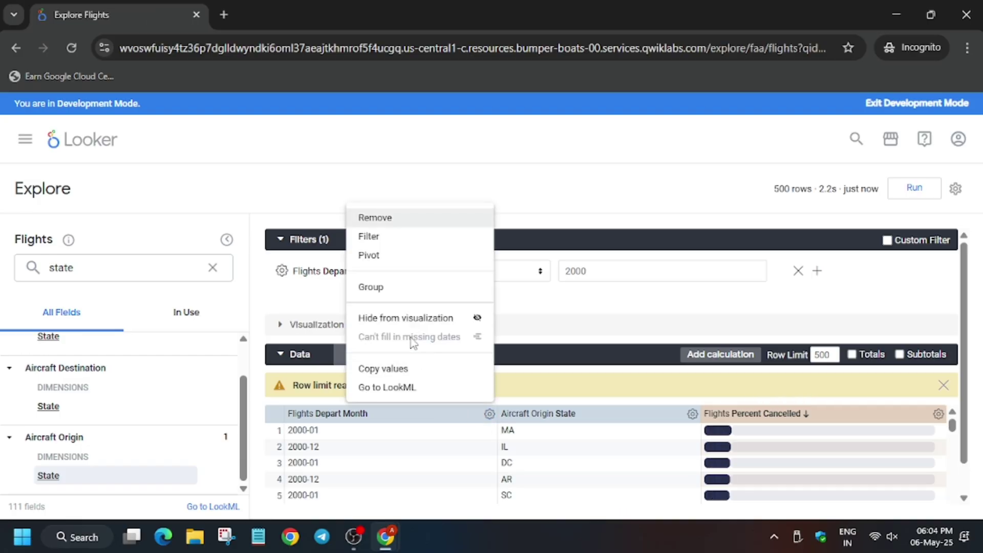
left_click(404, 219)
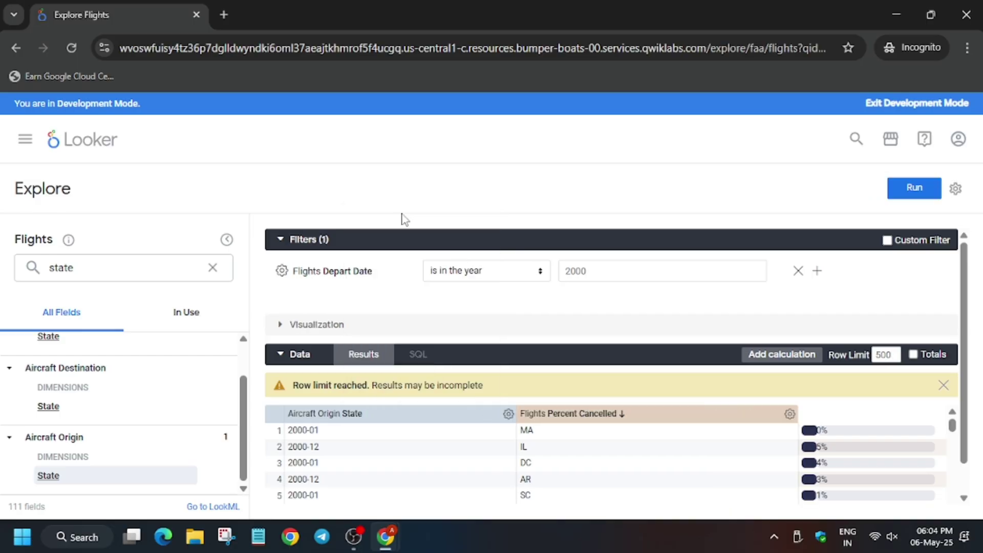
- Read the lab's next instructions and rerun the Flights query in Looker without the removed column
key("alt+Tab")
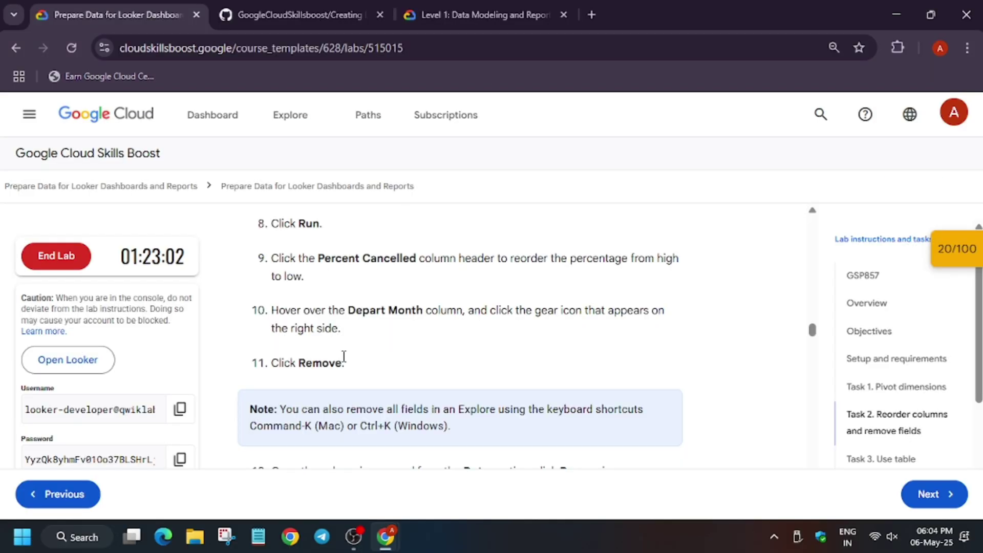
scroll(413, 354, "down", 4)
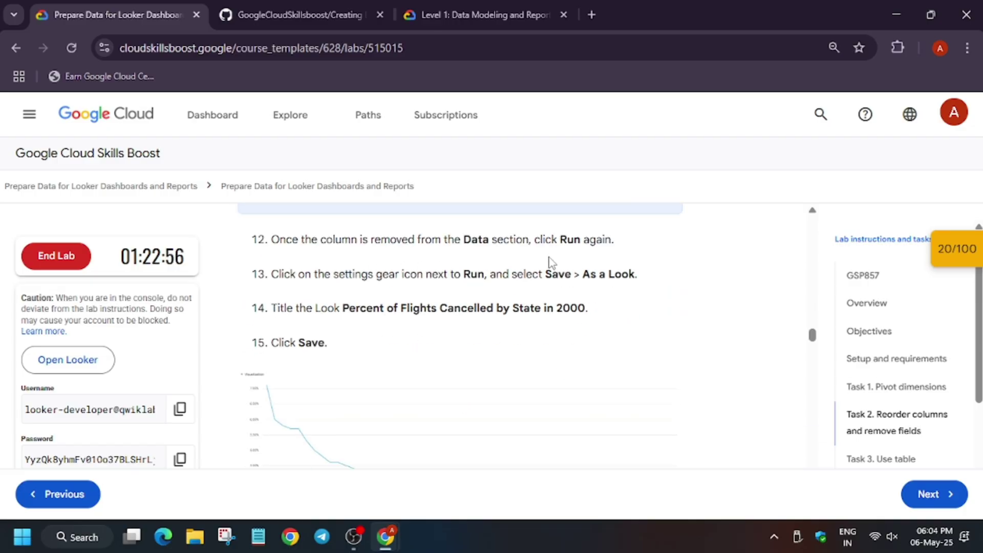
key("alt+Tab")
left_click(914, 190)
- Copy the Look title from the lab and save the Looker query as a Look titled "Percent of Flights Cancelled by State in 2000"
key("alt+Tab")
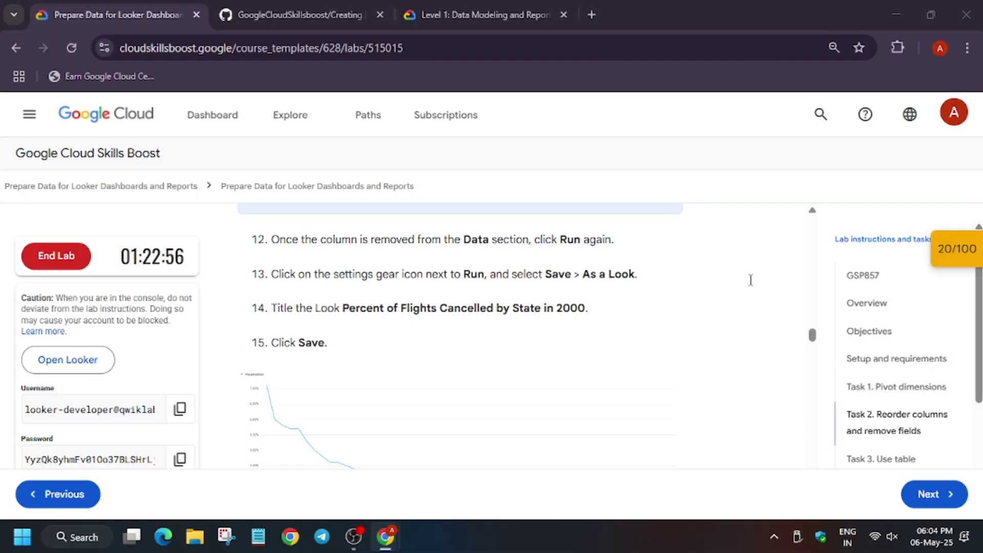
left_click_drag(343, 308, 584, 303)
key("ctrl+c")
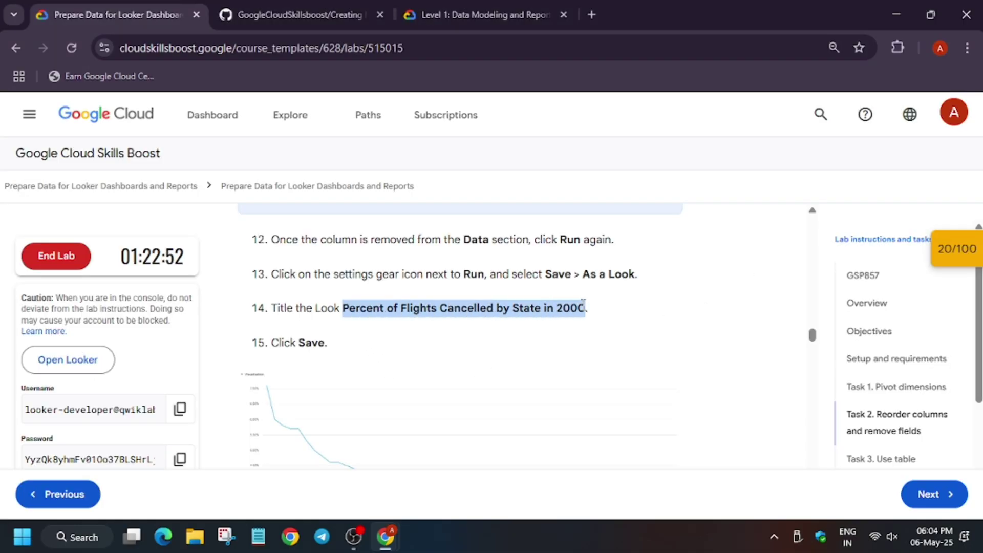
key("alt+Tab")
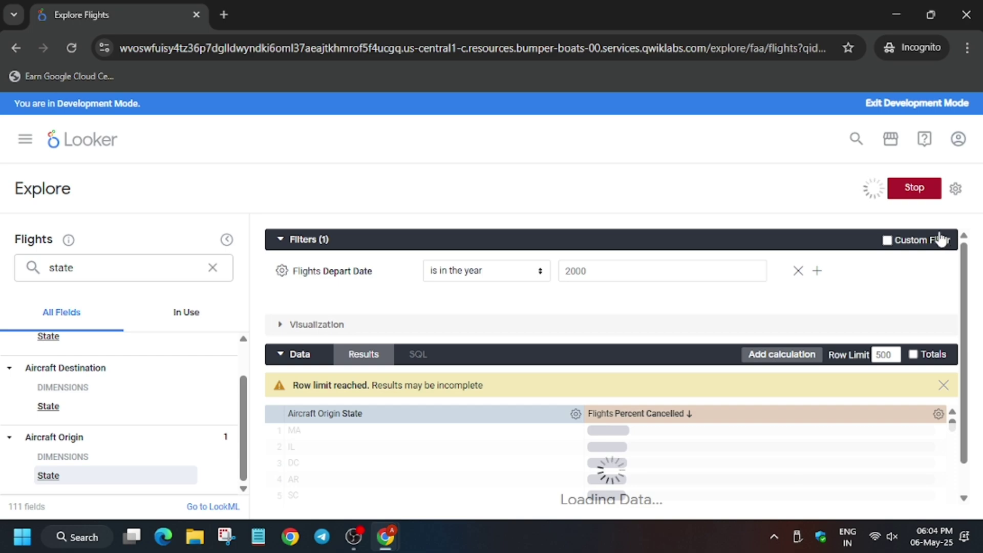
left_click(954, 188)
mouse_move(849, 232)
left_click(629, 295)
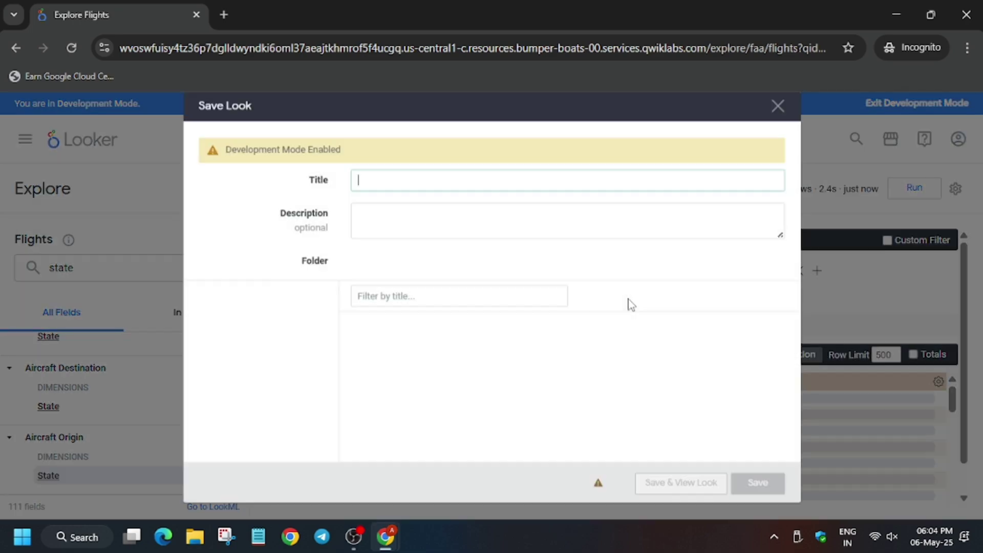
key("ctrl+v")
left_click(756, 500)
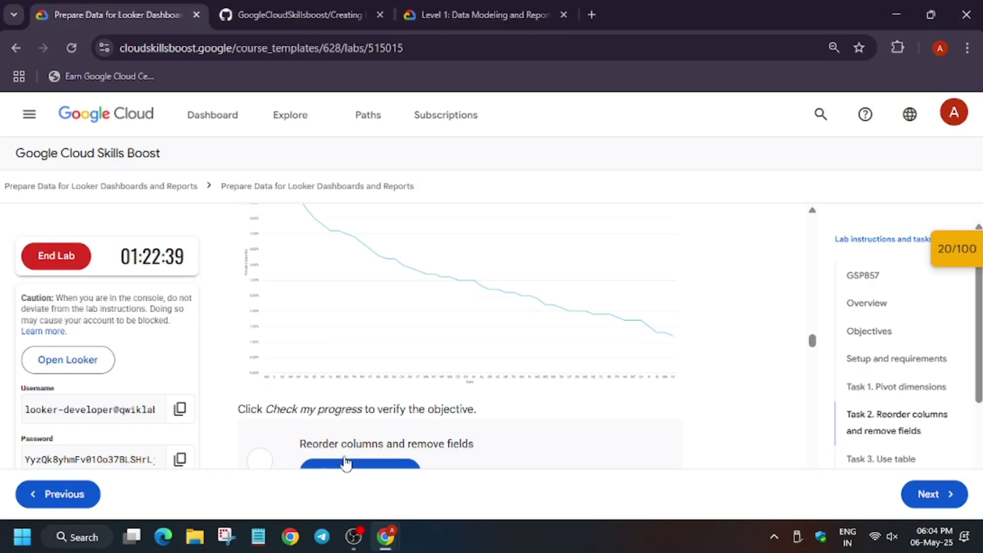
- Check the lab progress for "Reorder columns and remove fields" and go on to the Task 3 instructions
left_click(346, 463)
scroll(514, 365, "down", 3)
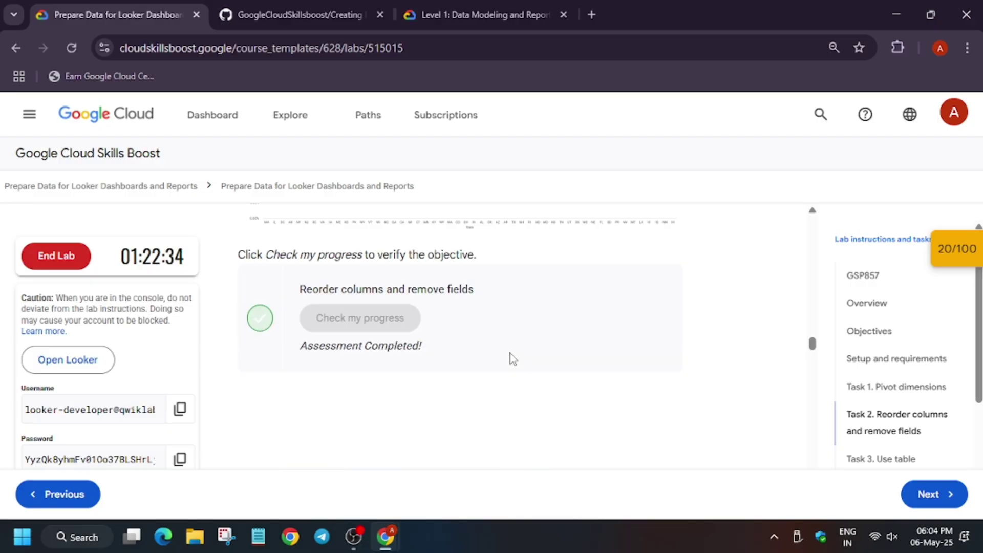
scroll(458, 346, "down", 3)
scroll(458, 347, "down", 2)
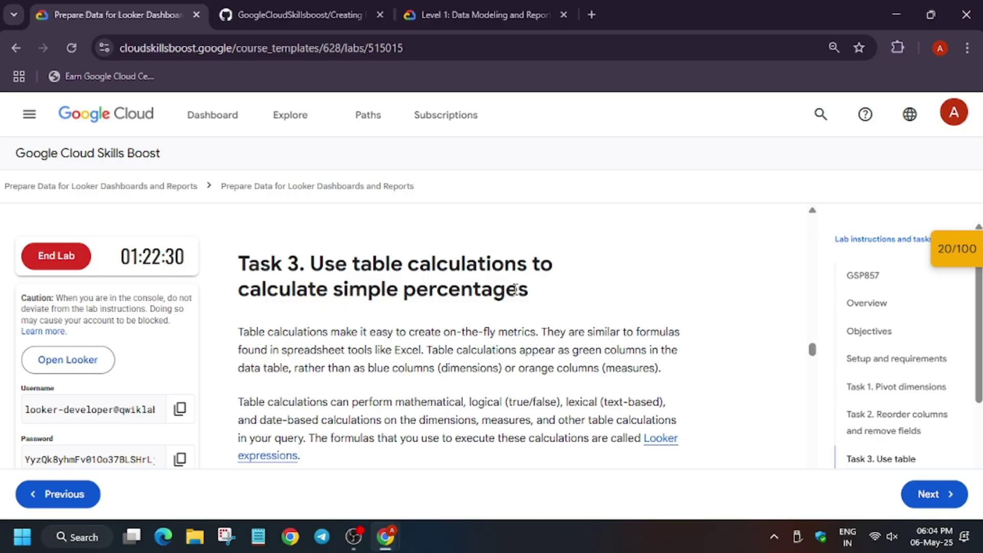
- Return to Looker's home page, read the lab's map visualization instructions, and open the FAA Flights Explore
key("alt+Tab")
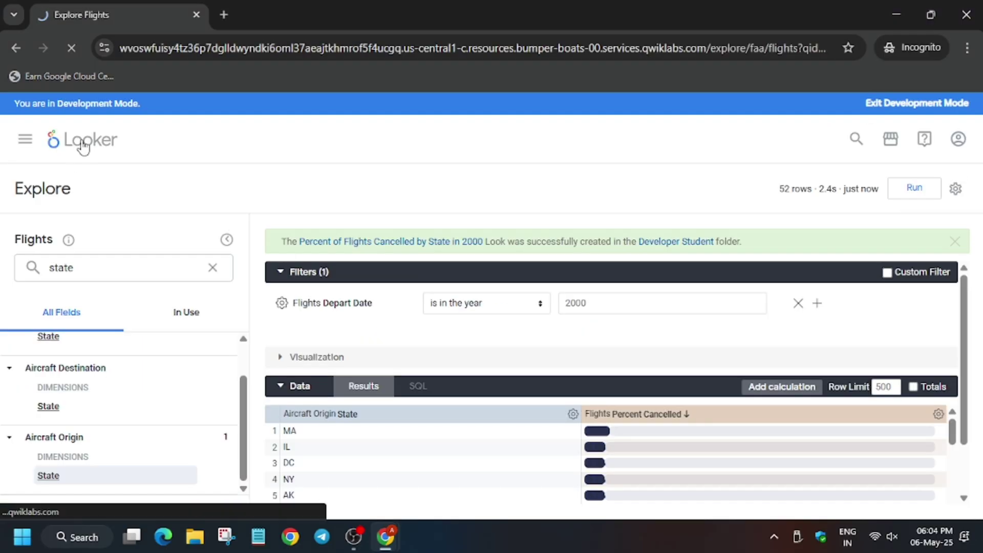
key("alt+Tab")
scroll(409, 335, "down", 10)
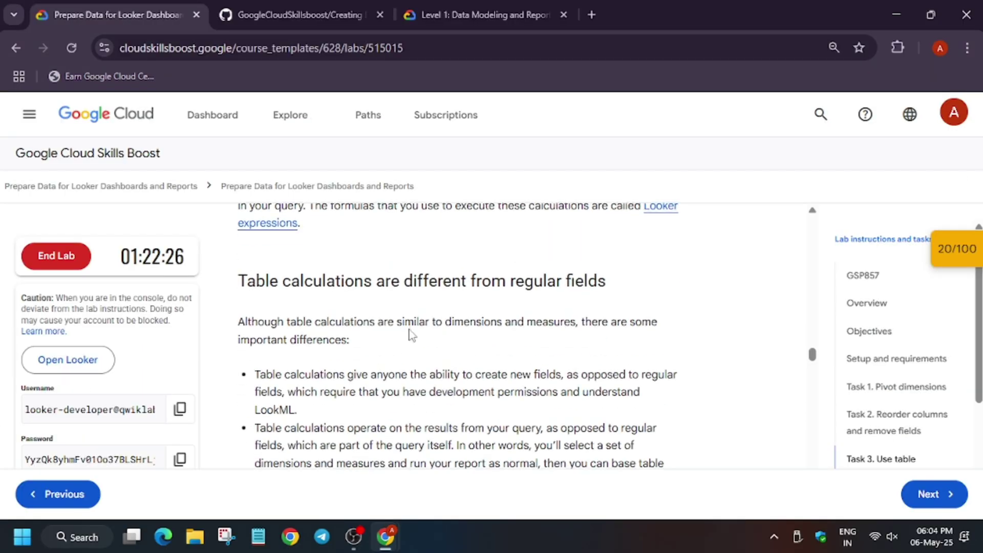
scroll(410, 336, "down", 3)
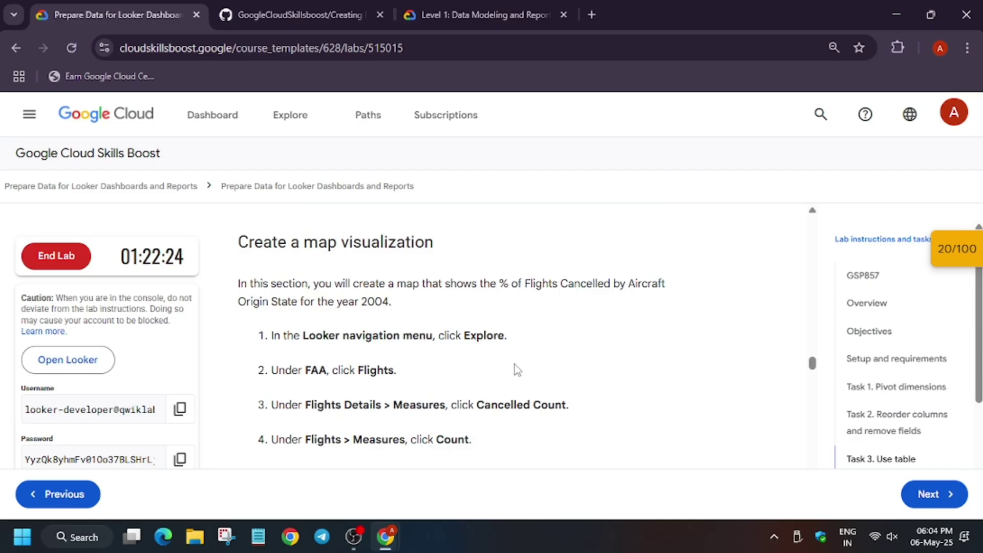
key("alt+Tab")
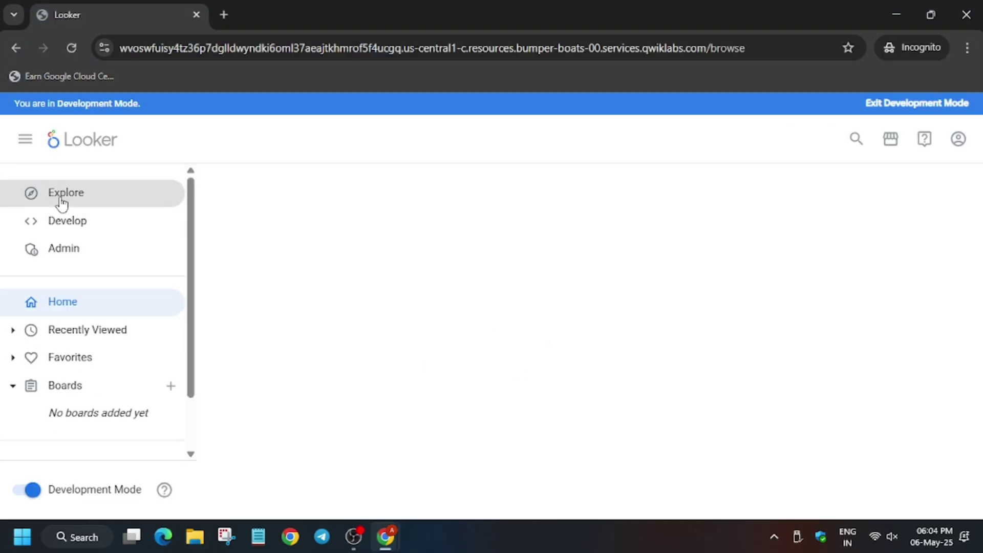
left_click(62, 204)
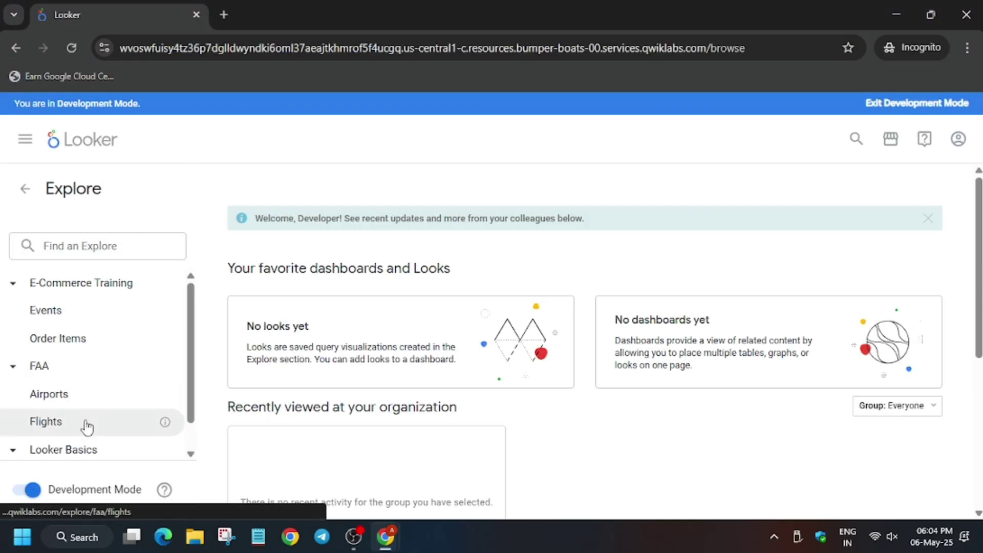
left_click(87, 421)
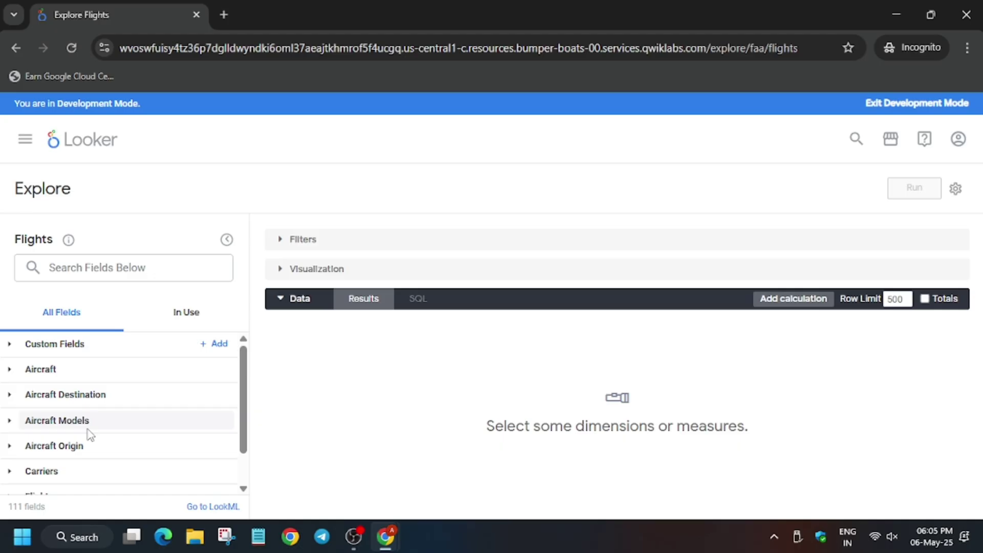
- Copy "Cancelled Count" from the lab, search Looker's fields for it, and add the Flights Details Cancelled Count measure
key("alt+Tab")
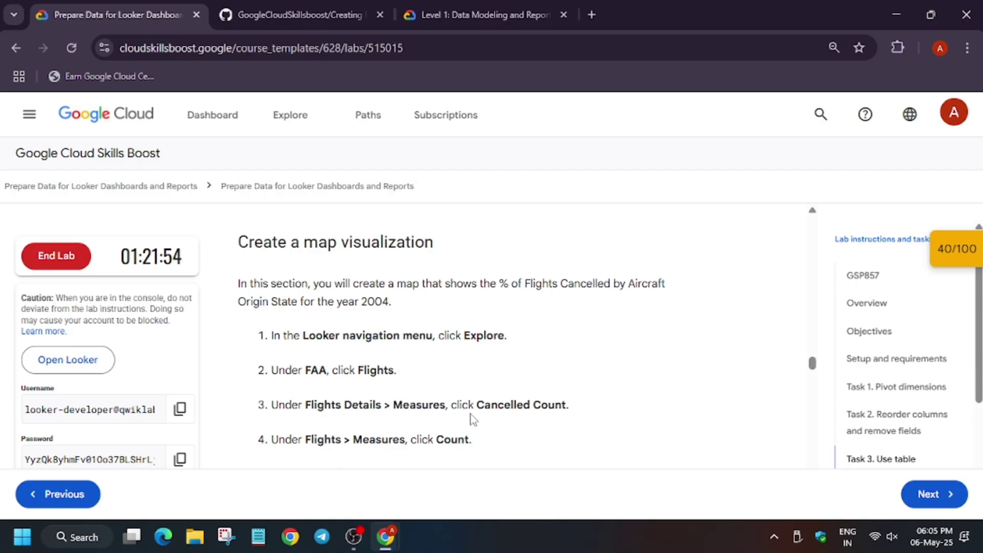
left_click_drag(478, 408, 588, 413)
key("ctrl+c")
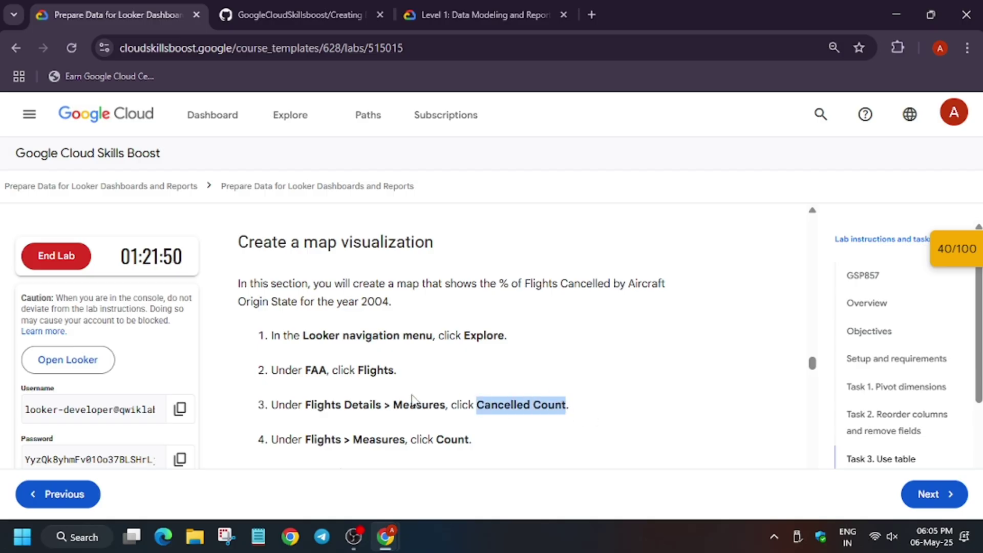
key("alt+Tab")
left_click(132, 259)
key("ctrl+v")
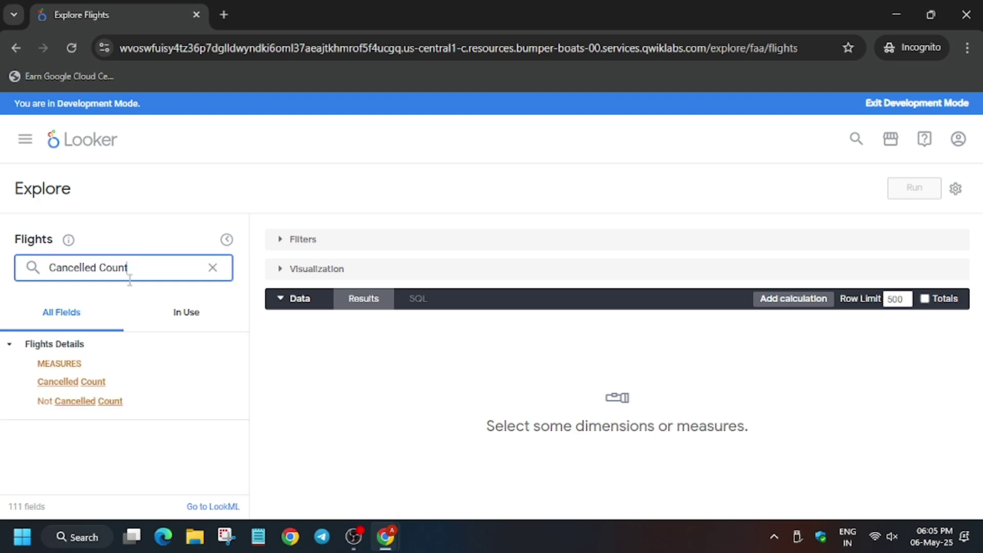
left_click(96, 381)
- Search the Looker fields for "count", check the lab's instruction, and add the Count measure under Flights
triple_click(104, 265)
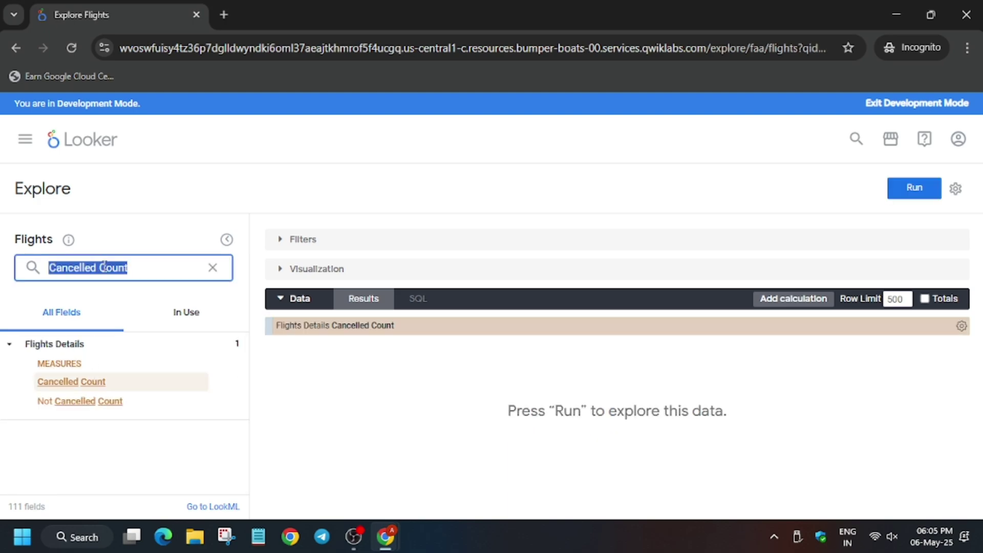
type("co")
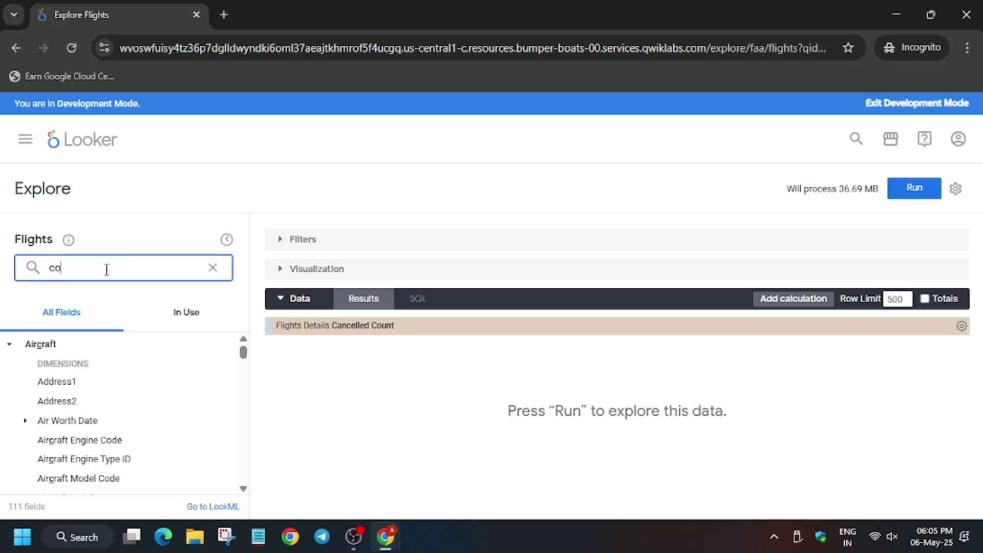
key("alt+Tab")
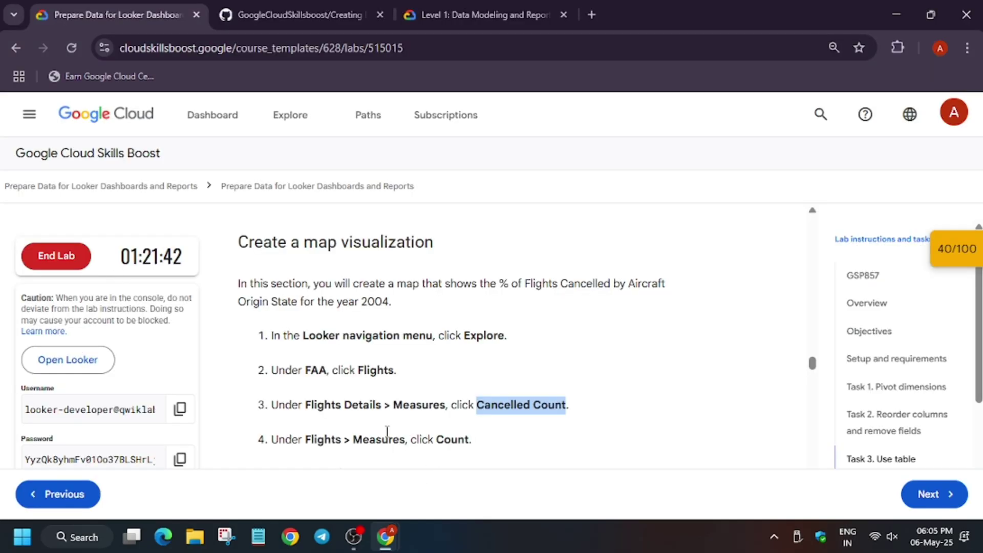
scroll(385, 425, "down", 3)
key("alt+Tab")
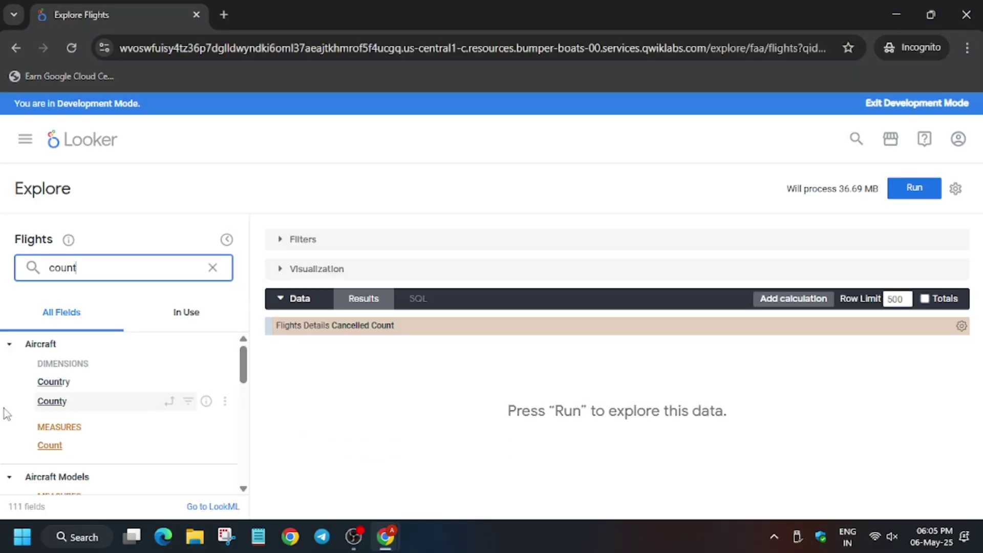
key("alt+Tab")
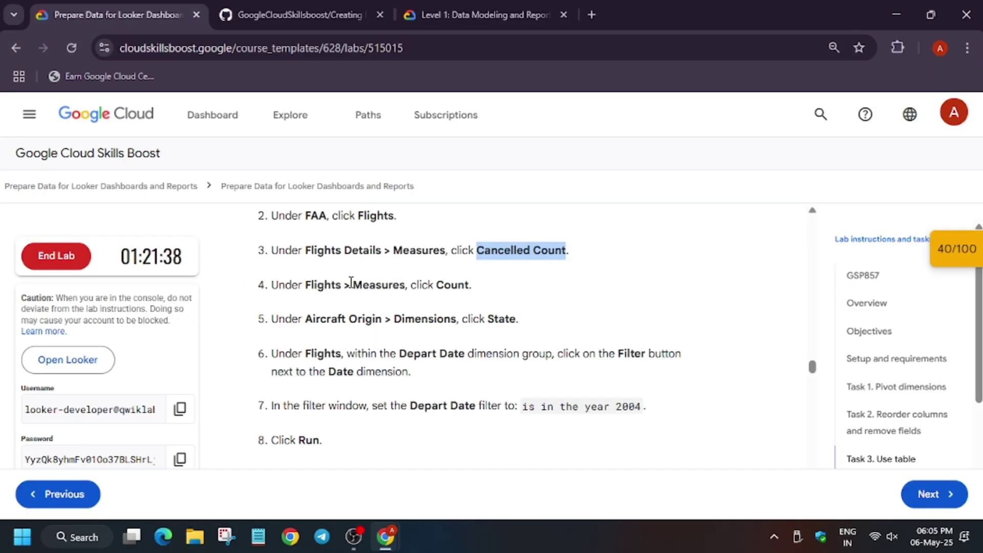
key("alt+Tab")
scroll(57, 440, "down", 5)
scroll(57, 440, "up", 1)
scroll(57, 440, "up", 1)
scroll(57, 441, "down", 1)
scroll(57, 440, "up", 2)
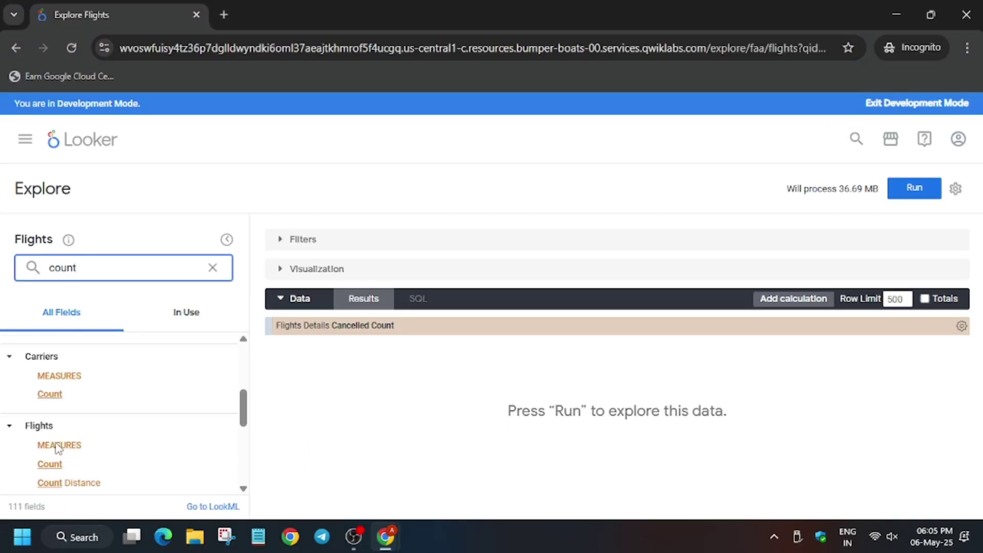
scroll(57, 446, "down", 1)
left_click(52, 387)
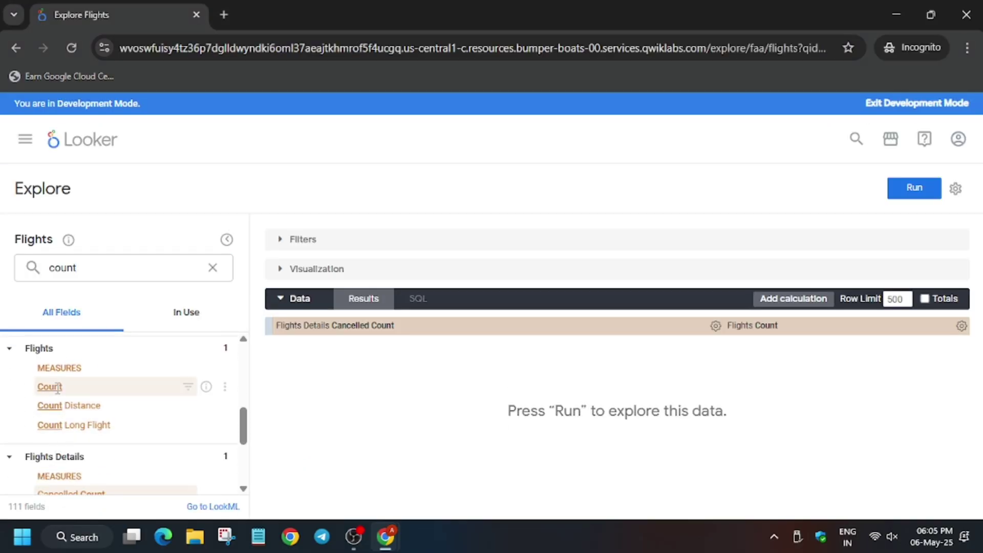
- Read the lab's dimension instruction, search Looker's fields for "state", and add State under Aircraft Origin
key("alt+Tab")
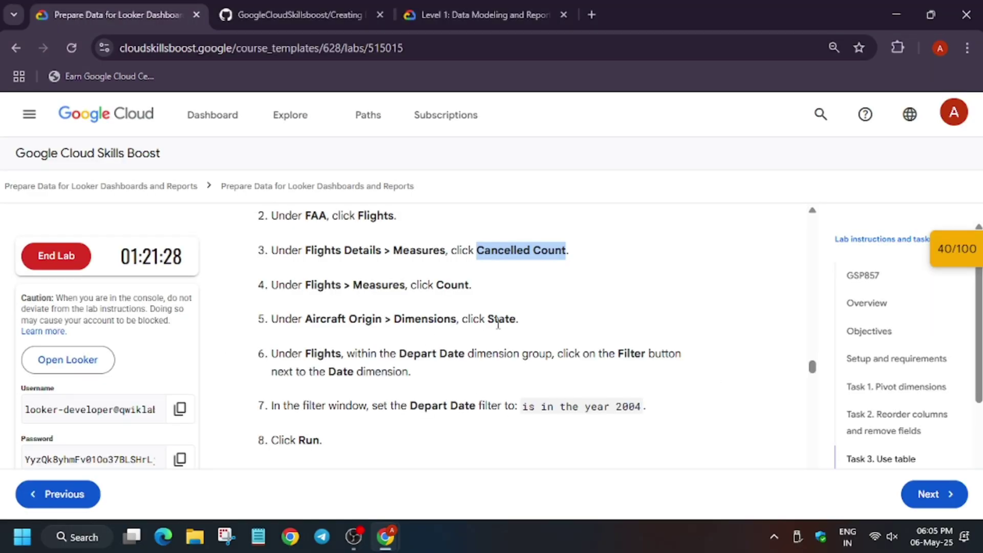
key("alt+Tab")
scroll(121, 395, "up", 4)
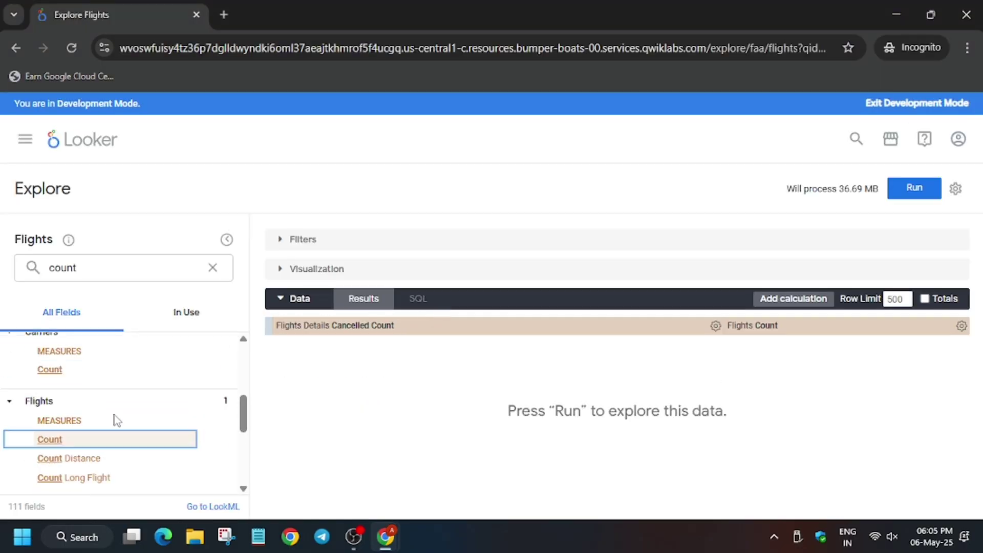
left_click(125, 272)
key("ctrl+a")
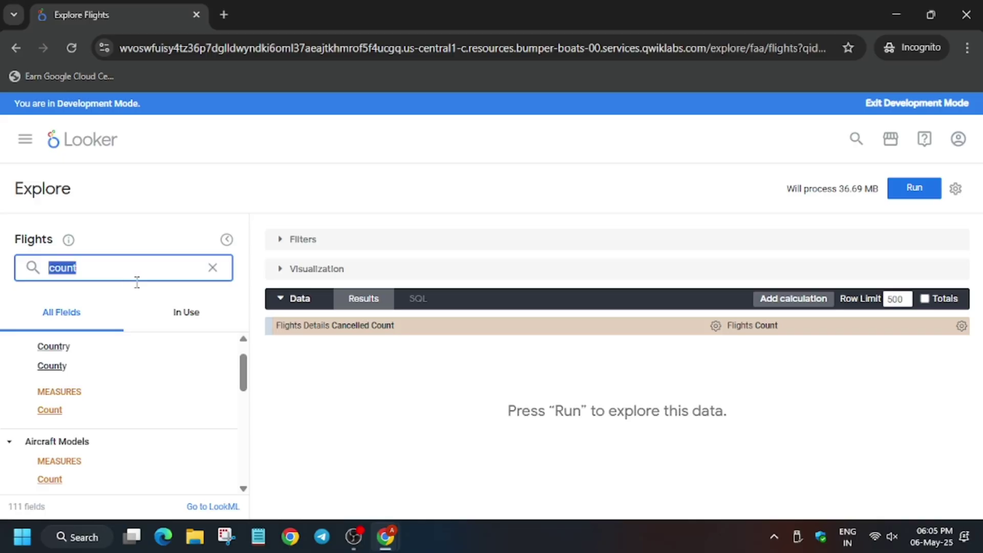
type("state")
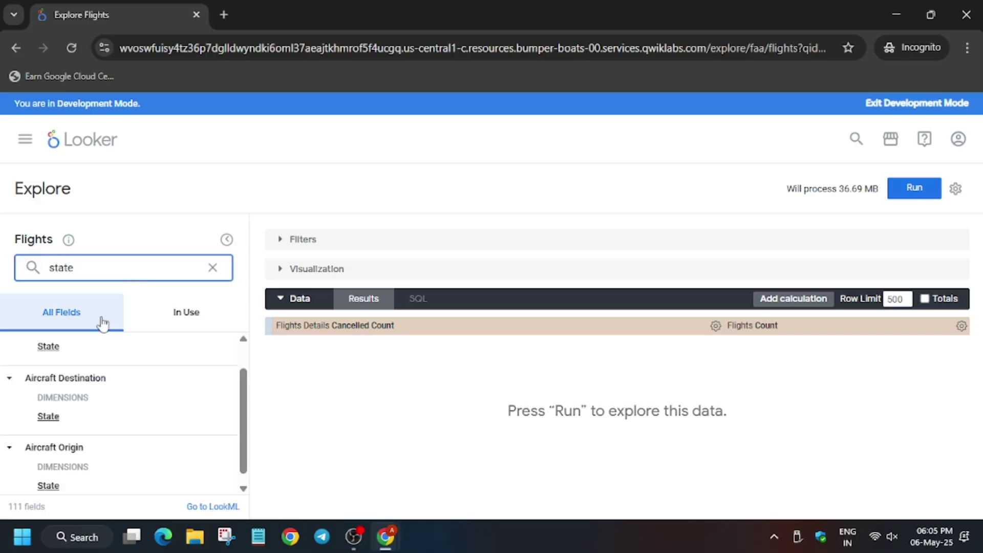
left_click(61, 486)
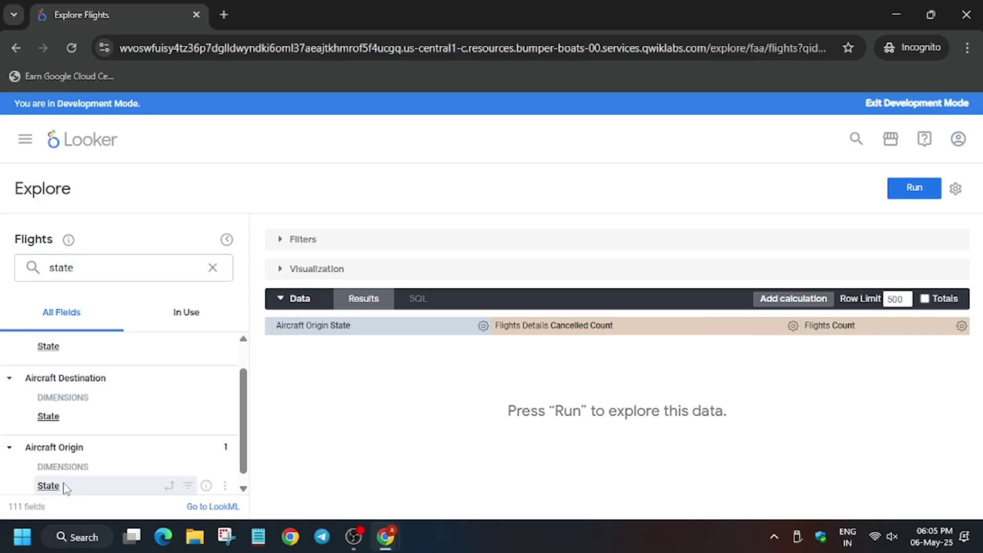
- Read the lab's filter instruction, search Looker's fields for "date", and add the Flights Depart Date's Date dimension as a filter
key("alt+Tab")
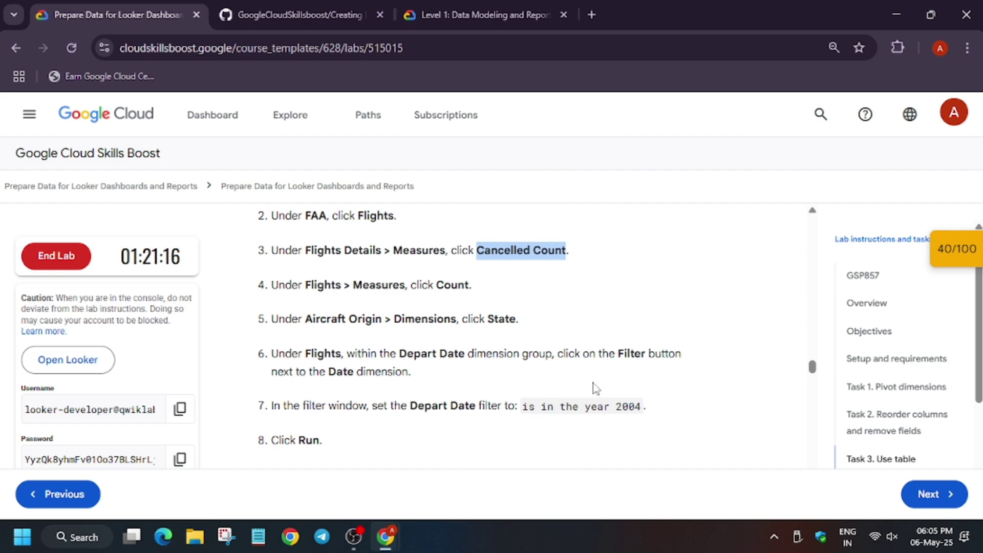
key("alt+Tab")
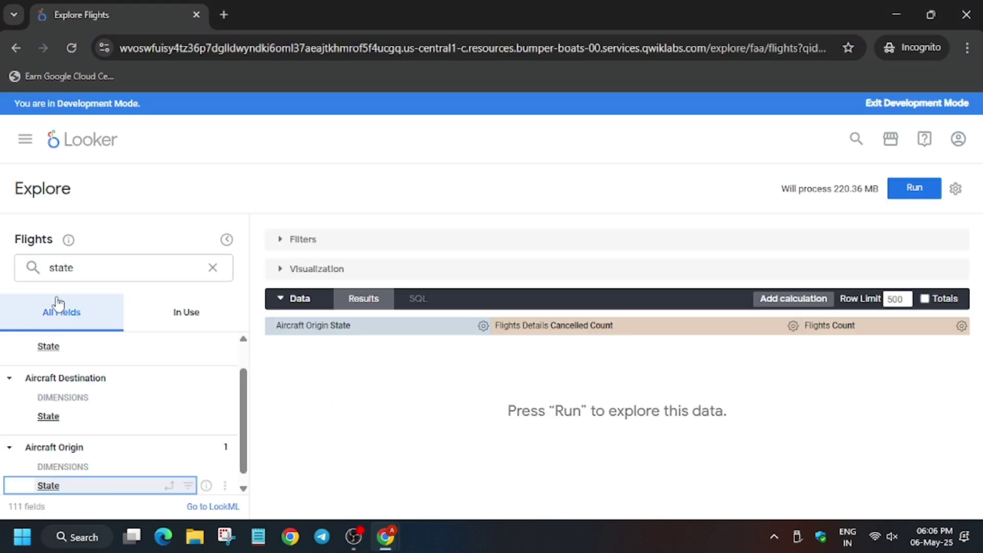
left_click(105, 268)
double_click(106, 268)
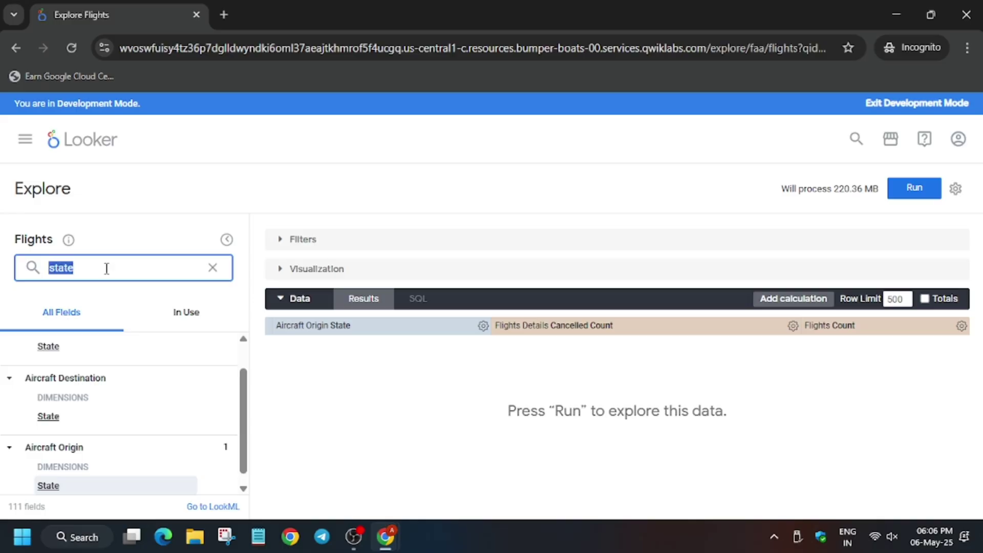
type("date")
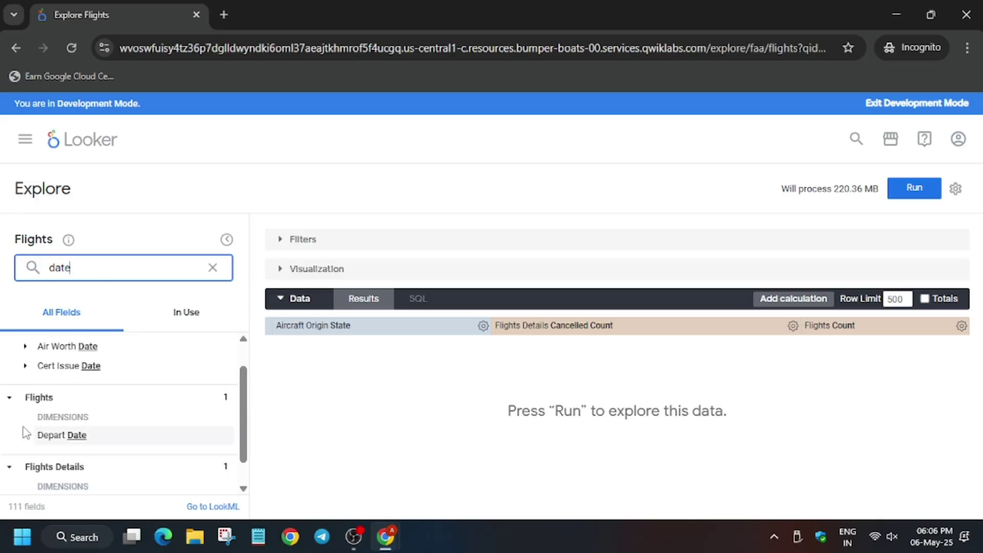
left_click(25, 435)
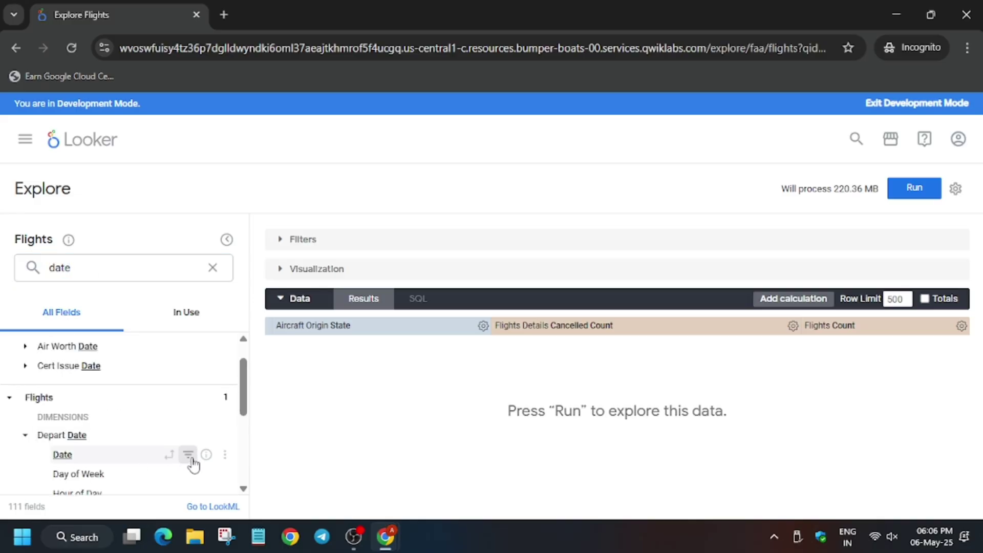
left_click(189, 456)
- Check the filter value in the lab and set Looker's Flights Depart Date filter to "is in the year" 2004
key("alt+Tab")
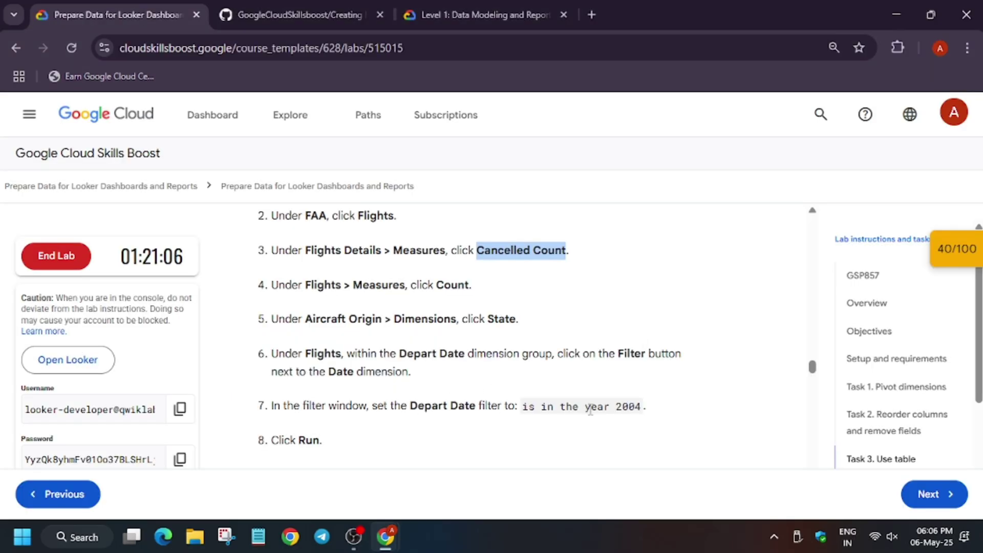
key("alt+Tab")
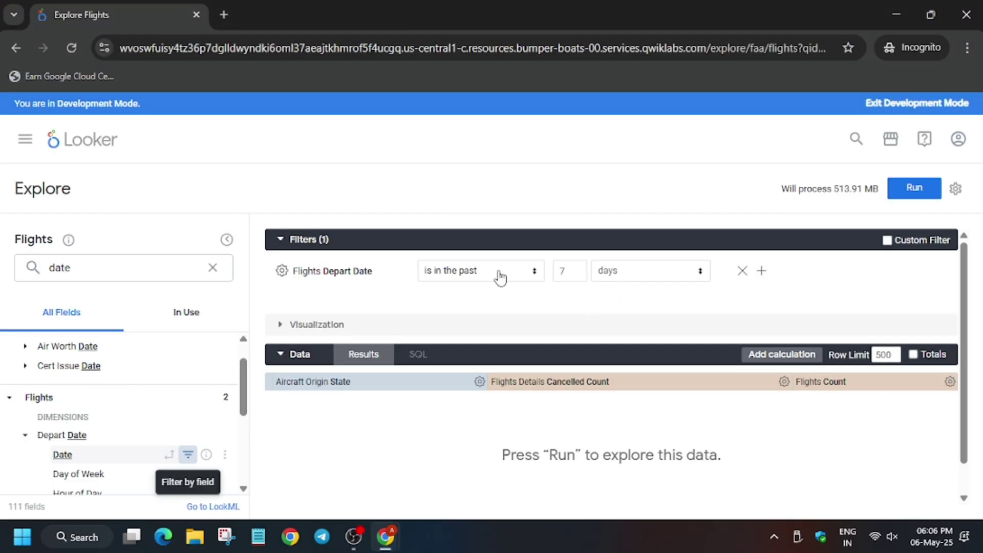
left_click(494, 273)
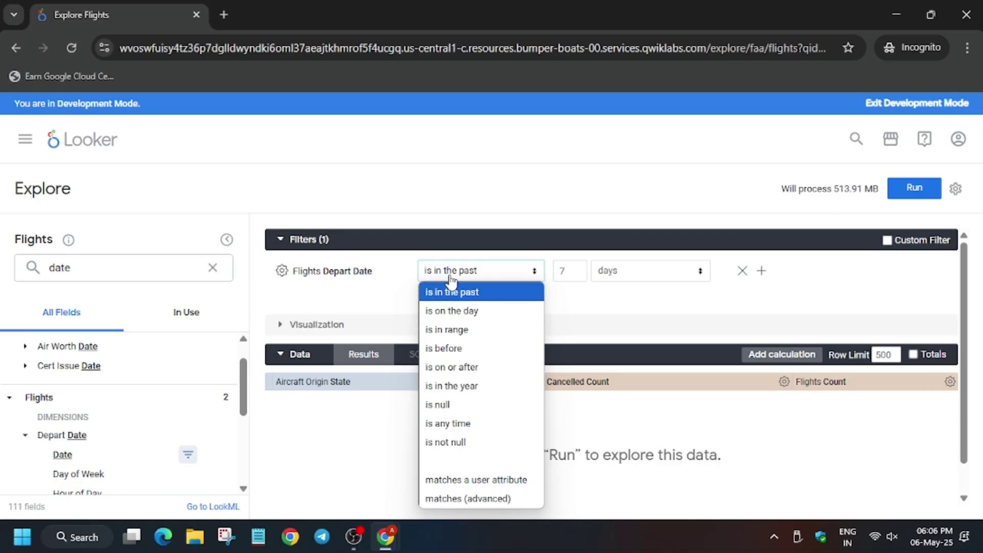
left_click(468, 271)
left_click(469, 273)
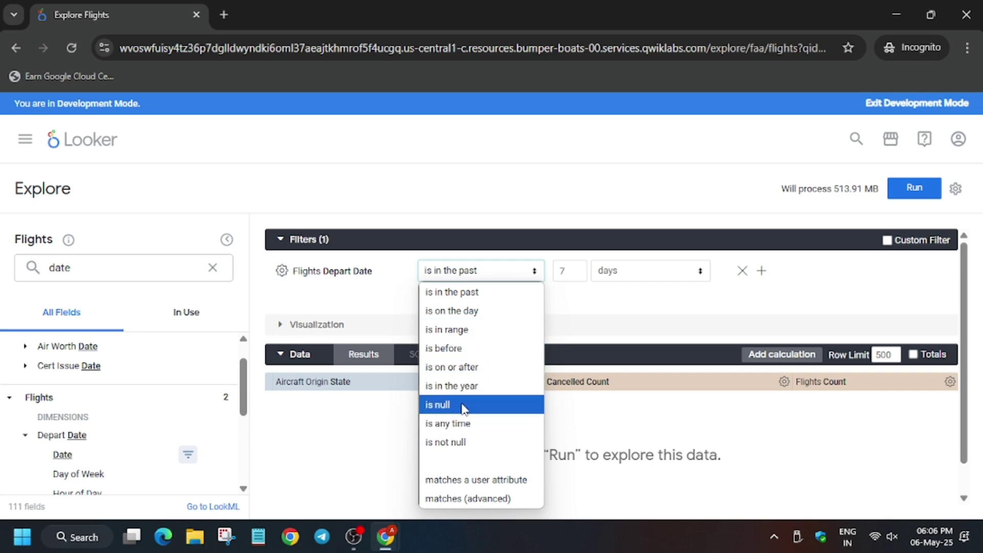
left_click(454, 386)
left_click(585, 271)
type("2004")
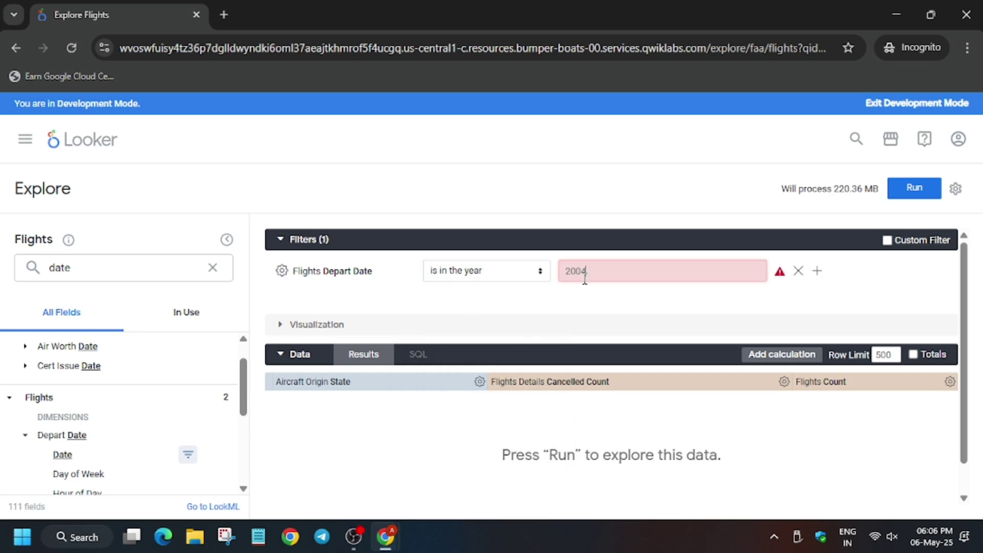
- Check the lab's next instructions, then run the Flights query in Looker and clear the field search
key("alt+Tab")
scroll(515, 392, "down", 5)
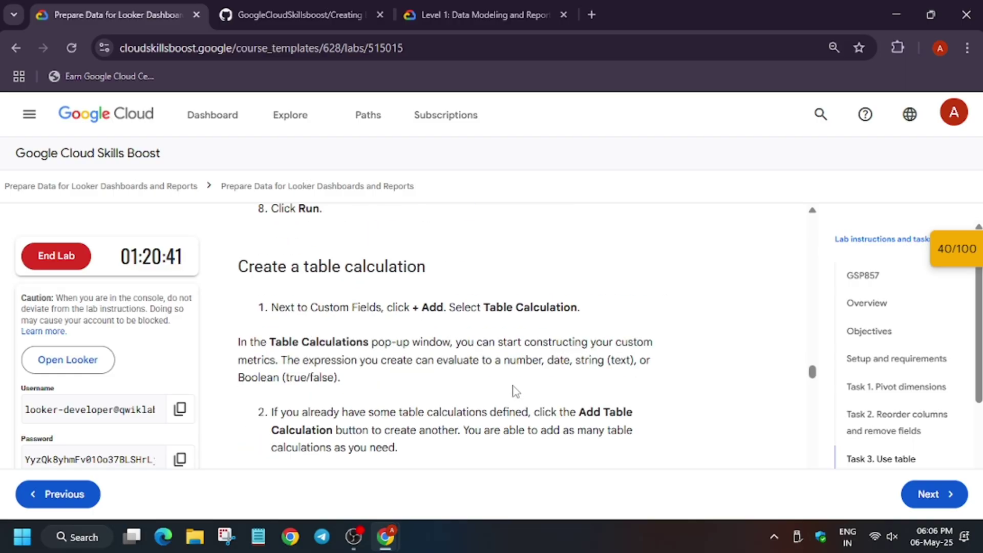
key("alt+Tab")
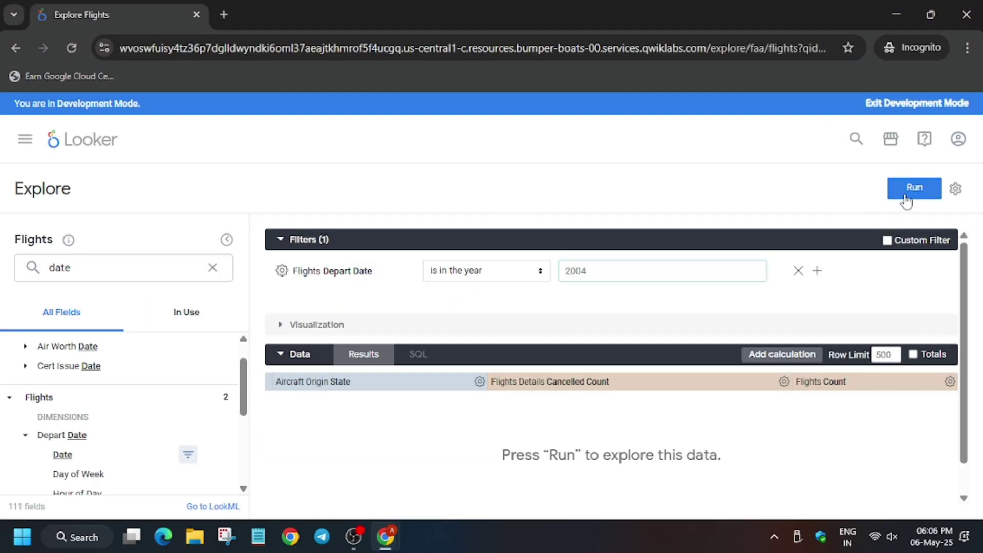
left_click(913, 188)
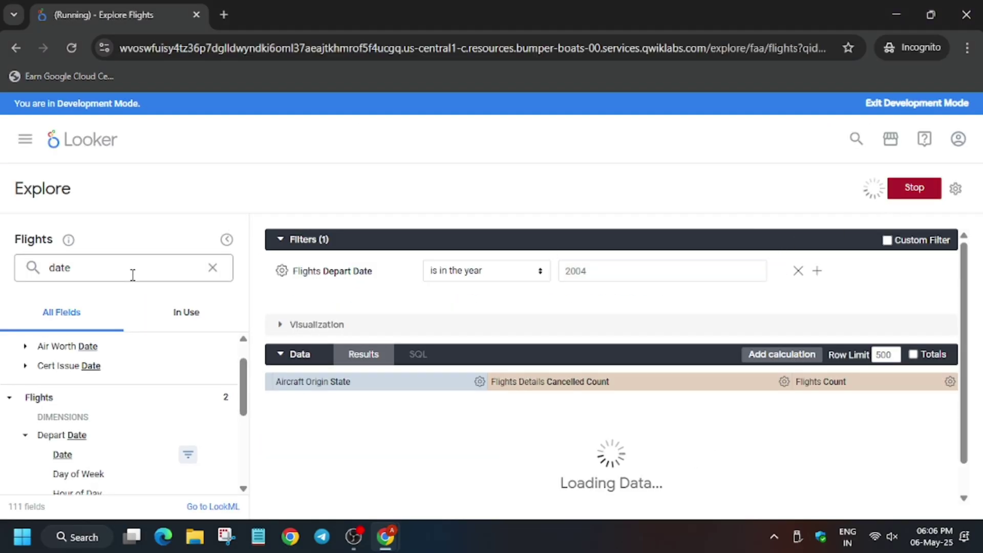
left_click(212, 268)
scroll(200, 338, "up", 1)
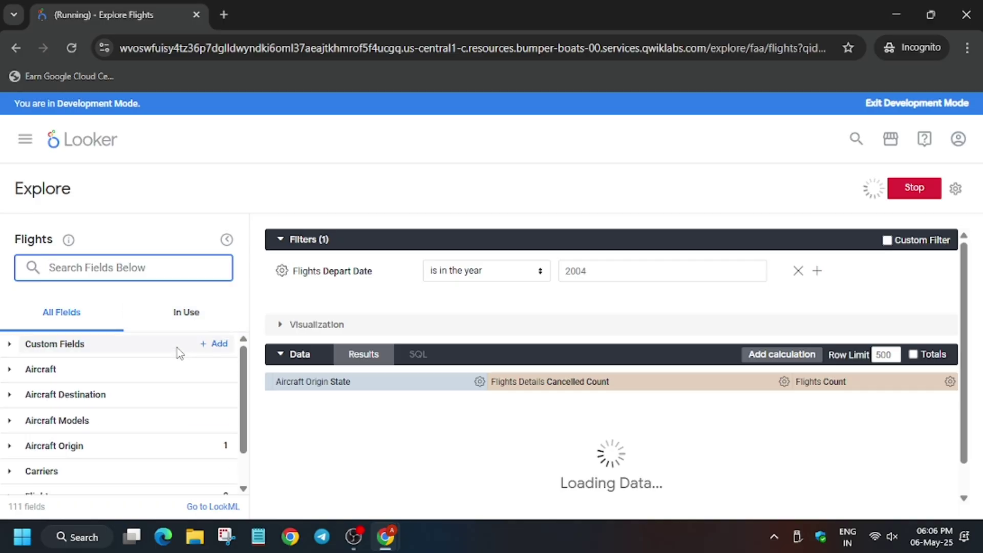
- Read the lab's table calculation instructions and copy the expression ${flights.cancelled_count}/${flights.count}
key("alt+Tab")
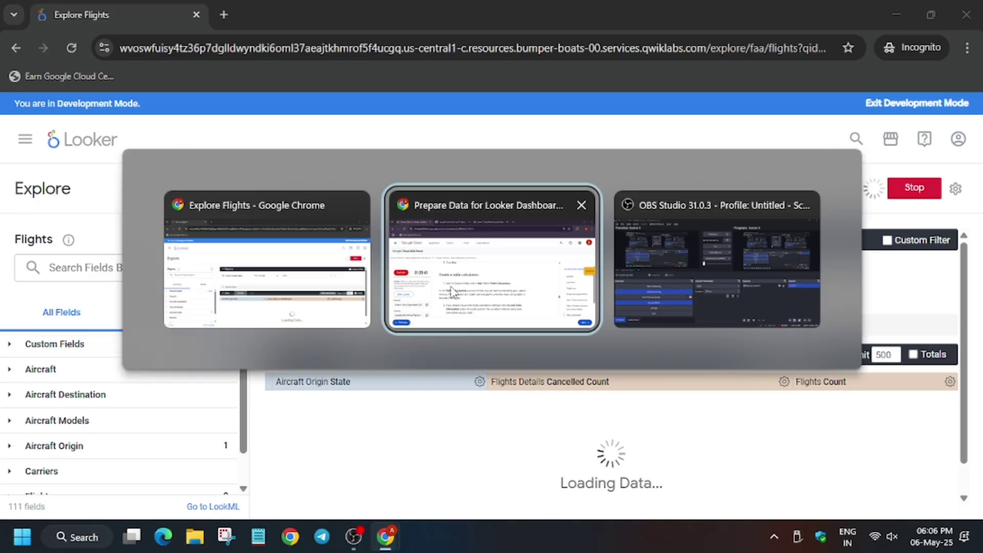
scroll(316, 323, "down", 3)
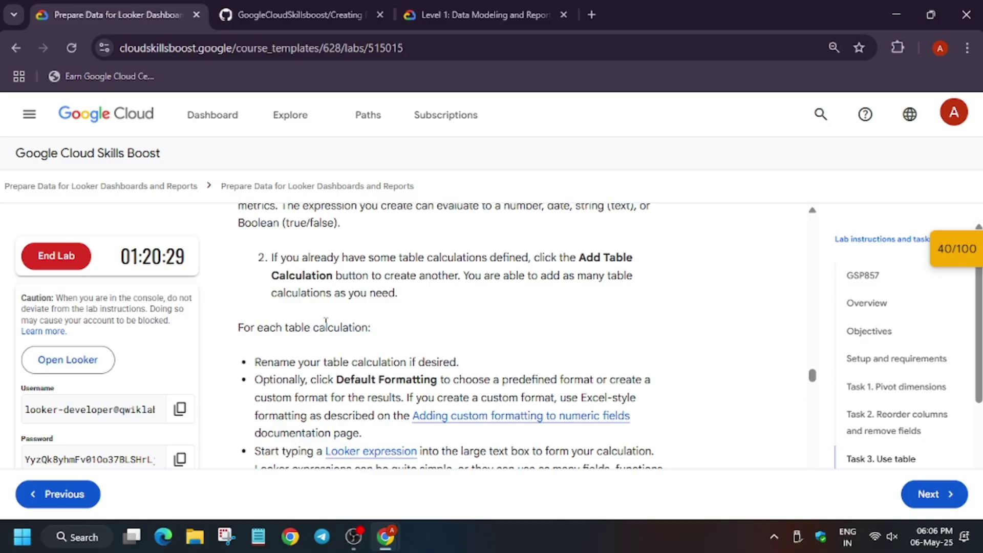
scroll(458, 334, "down", 3)
scroll(457, 333, "down", 4)
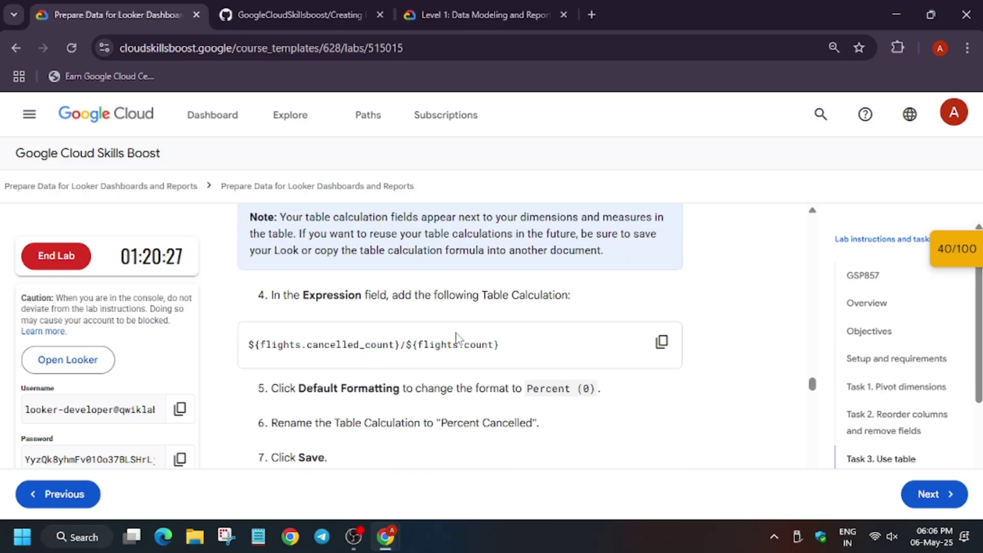
scroll(458, 335, "up", 3)
scroll(458, 338, "up", 4)
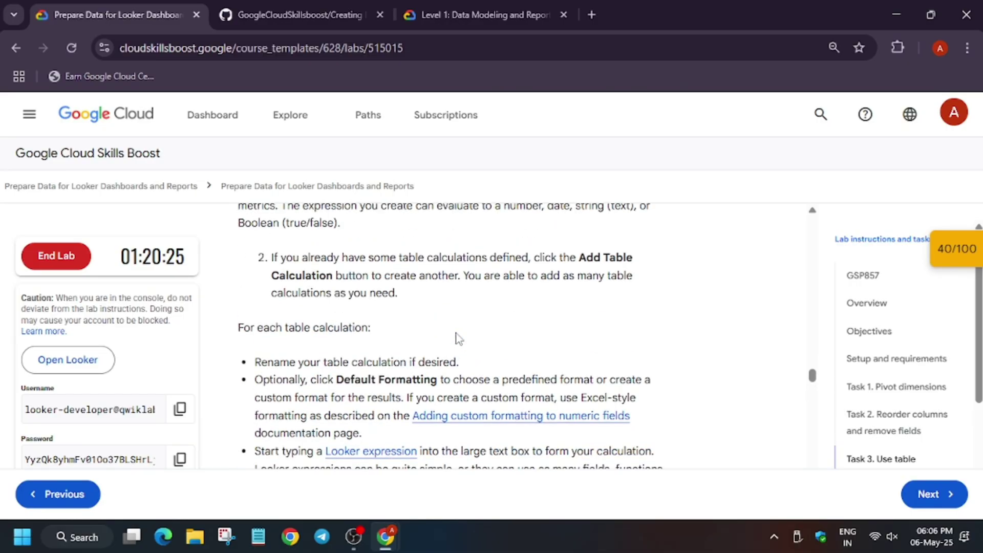
scroll(457, 338, "down", 4)
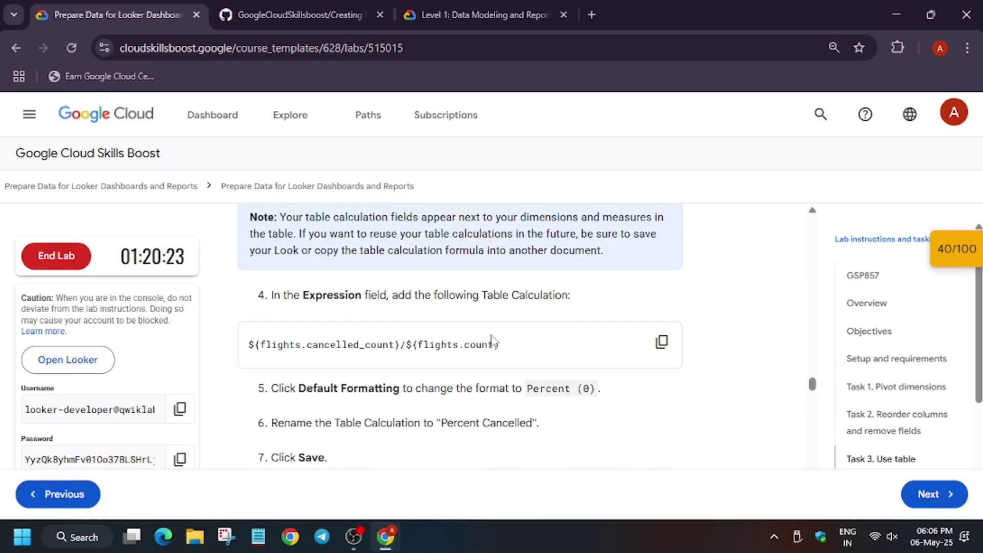
left_click(657, 344)
- Create a table calculation in Looker with the custom expression ${flights.cancelled_count}/${flights.count} and the Percent format with 0 decimals
key("alt+Tab")
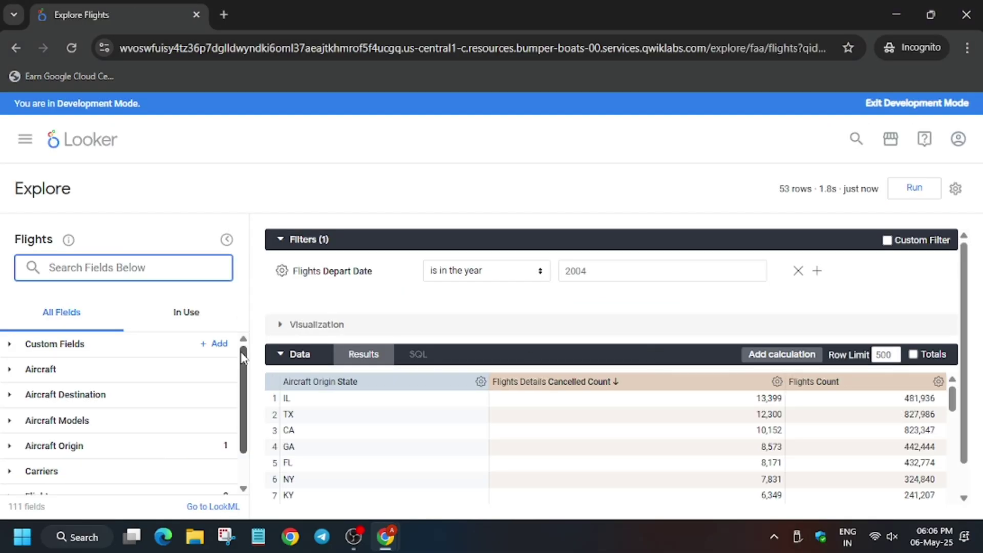
left_click(218, 344)
left_click(250, 435)
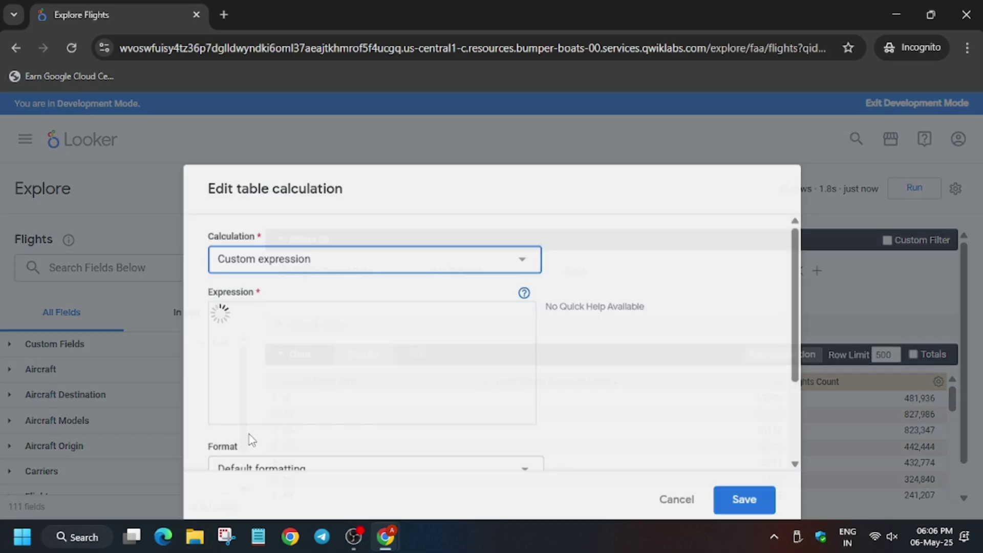
left_click(413, 306)
key("ctrl+v")
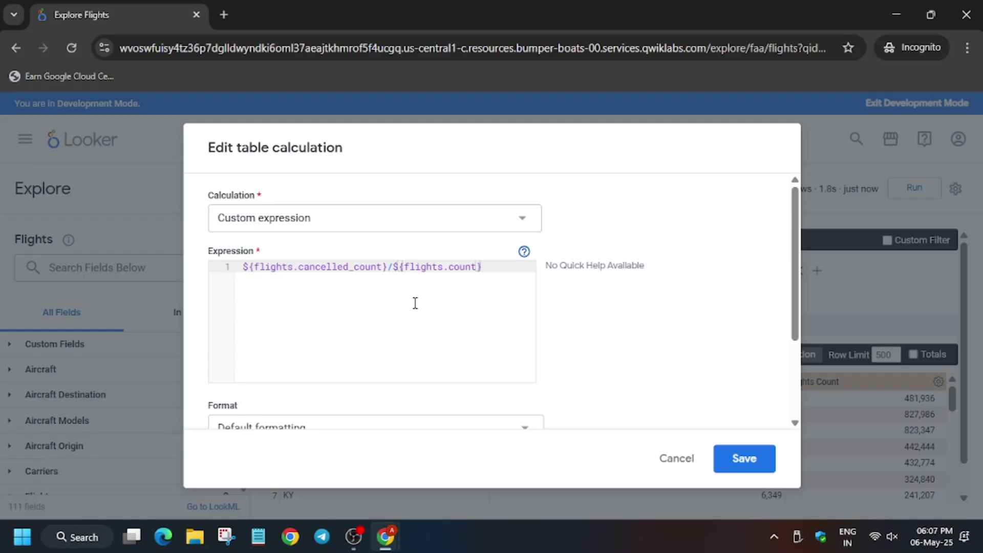
scroll(287, 407, "down", 3)
left_click(389, 310)
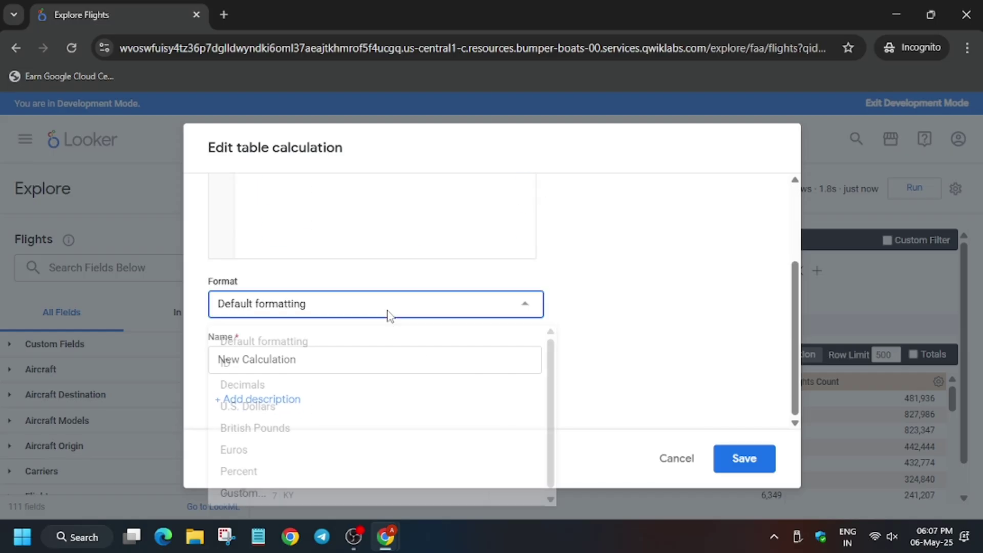
left_click(300, 472)
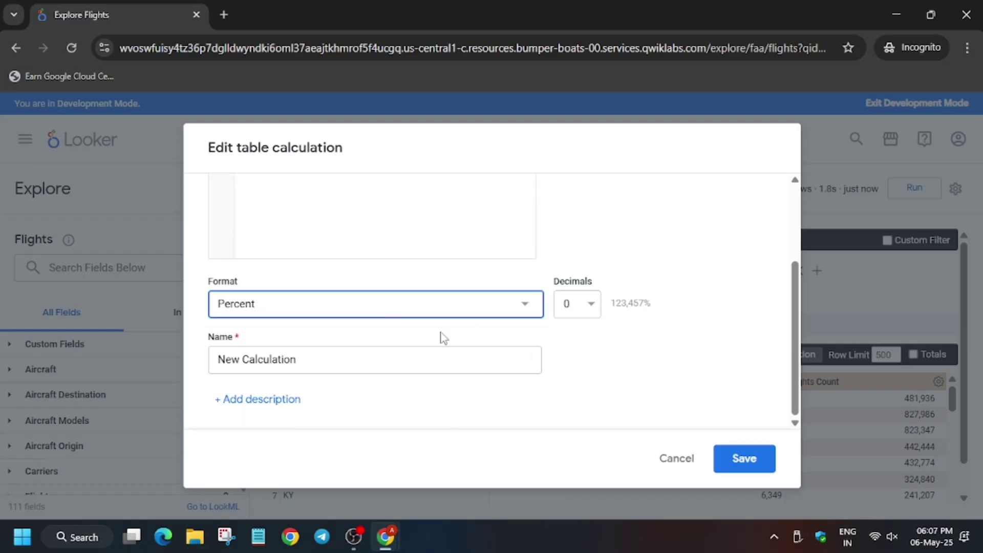
- Copy "Percent Cancelled" from the lab as the table calculation's name in Looker and save the calculation
key("alt+Tab")
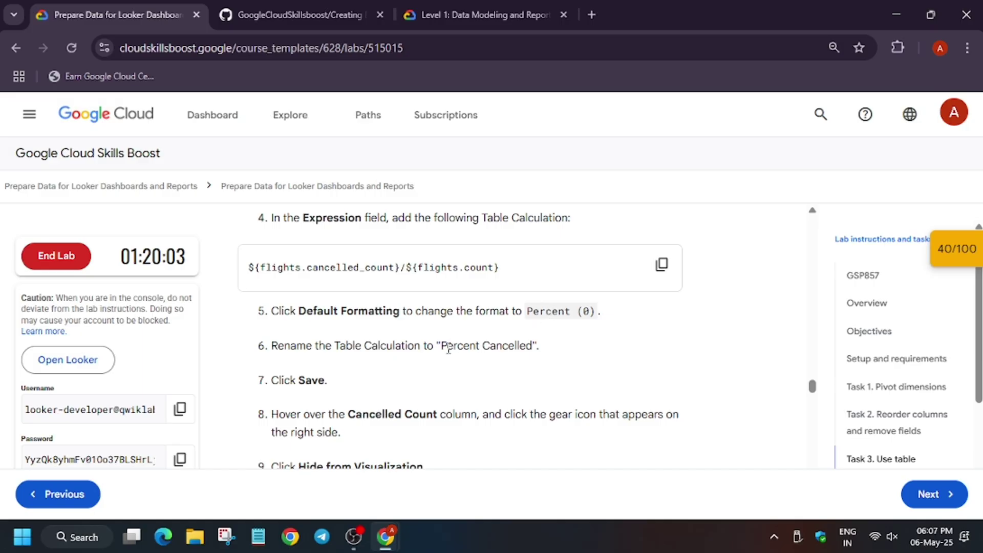
left_click_drag(445, 344, 510, 344)
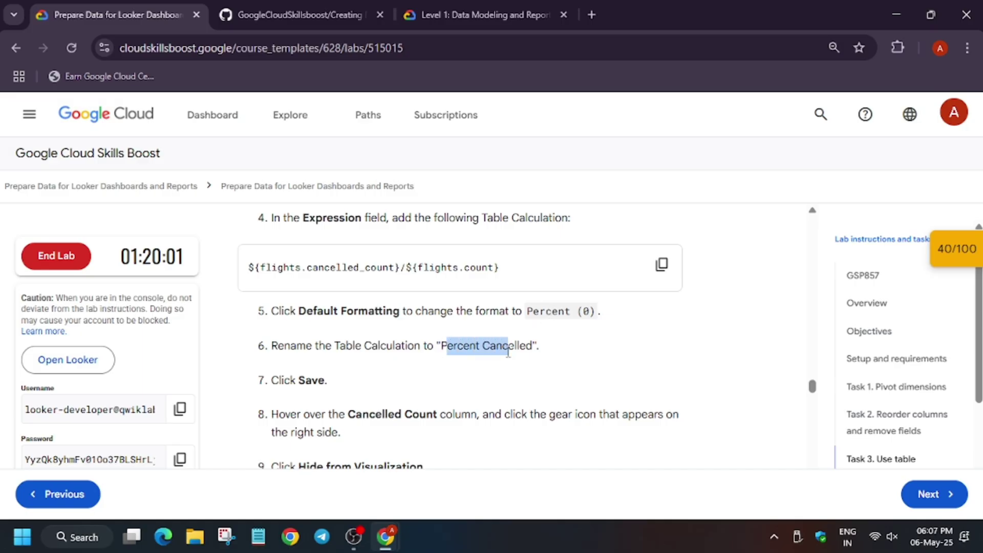
left_click(438, 344)
left_click_drag(440, 344, 531, 344)
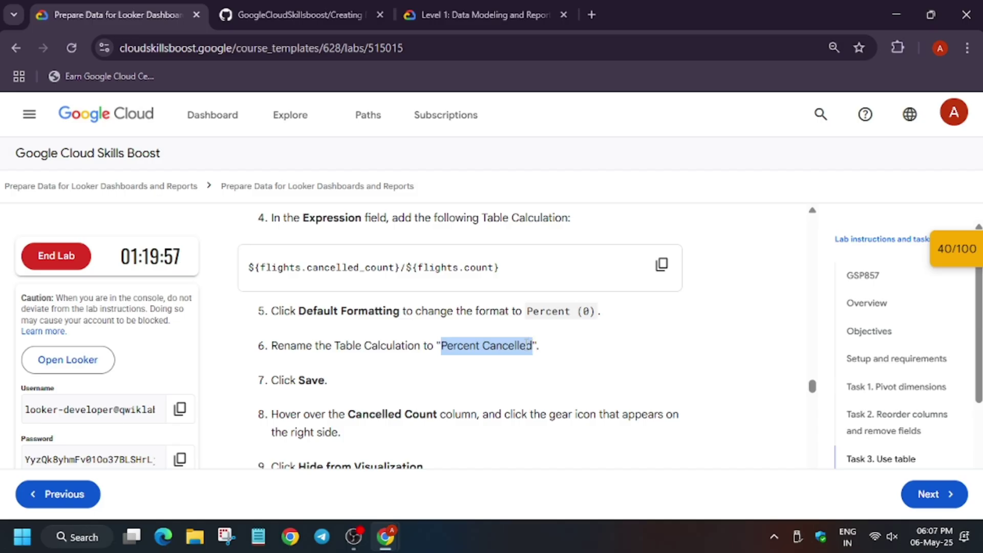
key("ctrl+c")
key("alt+Tab")
triple_click(336, 351)
key("ctrl+v")
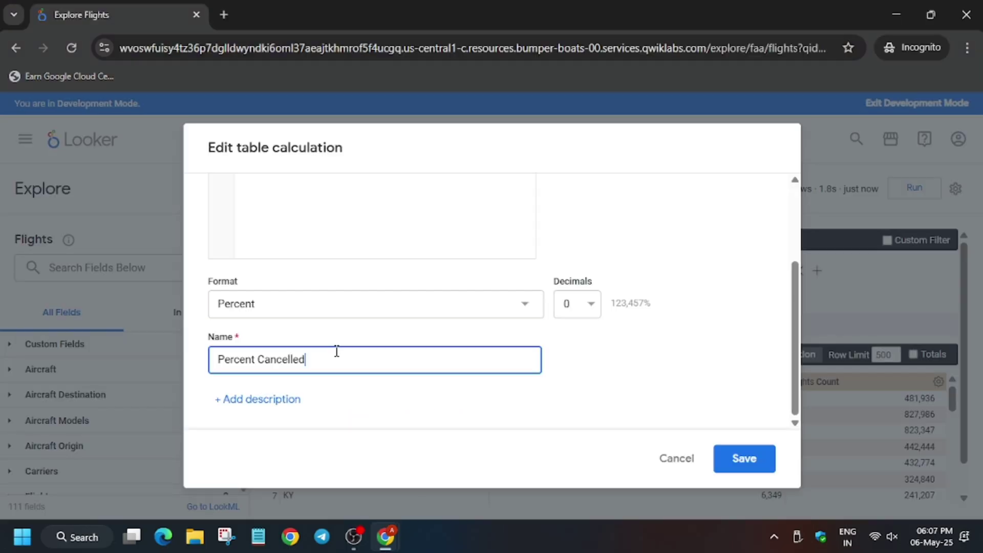
left_click(745, 458)
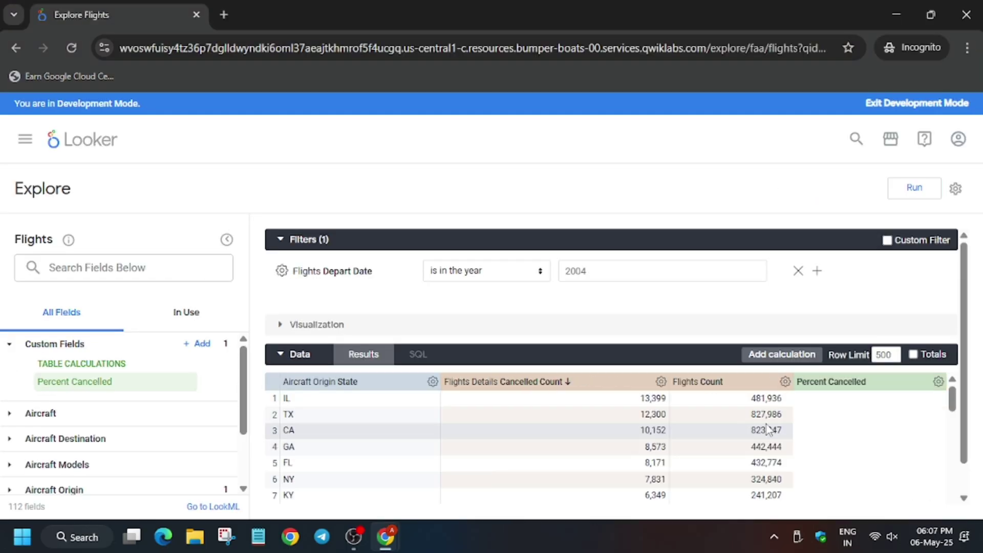
- Read the lab's visualization instructions and hide the Flights Details Cancelled Count column from the visualization in Looker
key("alt+Tab")
scroll(640, 439, "down", 2)
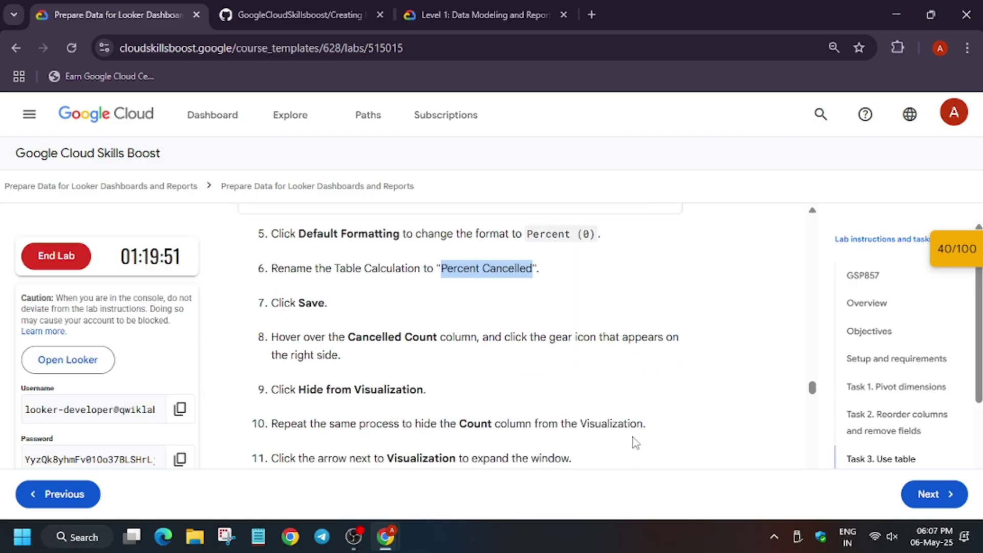
scroll(633, 437, "down", 4)
key("alt+Tab")
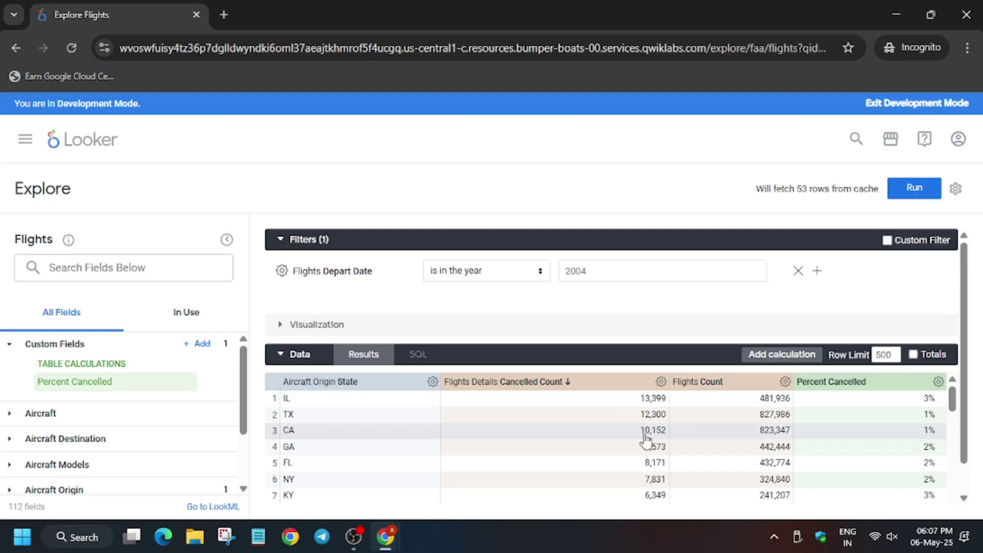
left_click(661, 381)
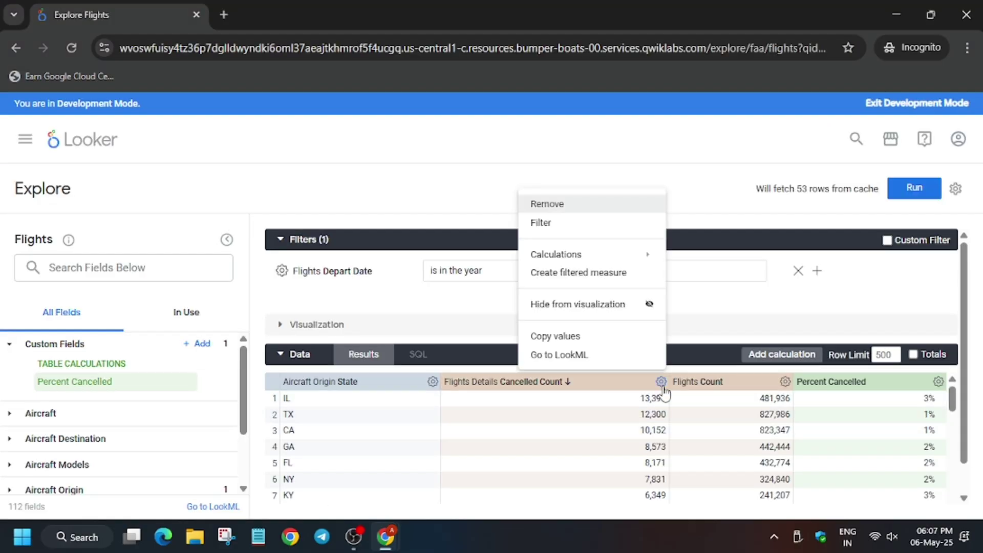
left_click(618, 307)
- Check the visualization type in the lab, then expand Looker's Visualization section and display the results as a Map
key("alt+Tab")
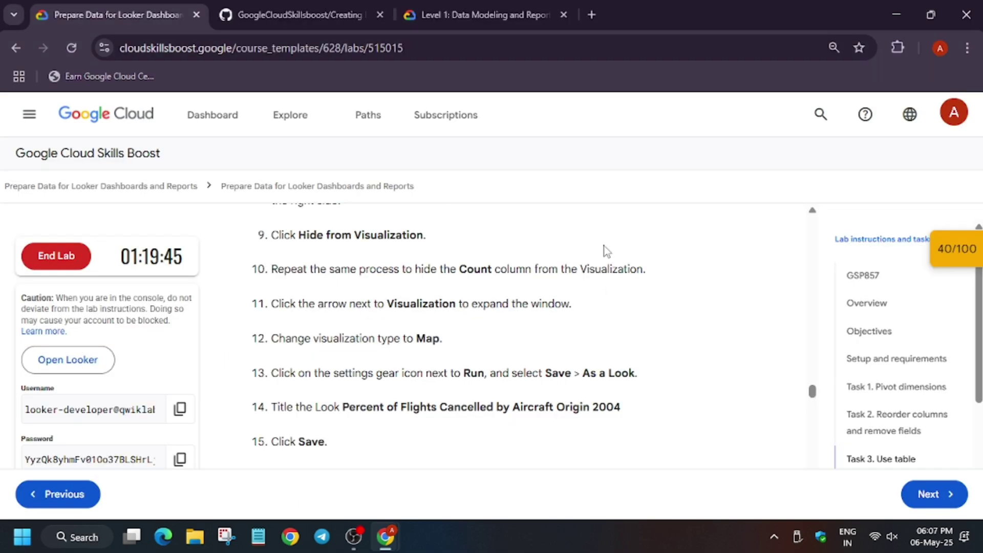
key("alt+Tab")
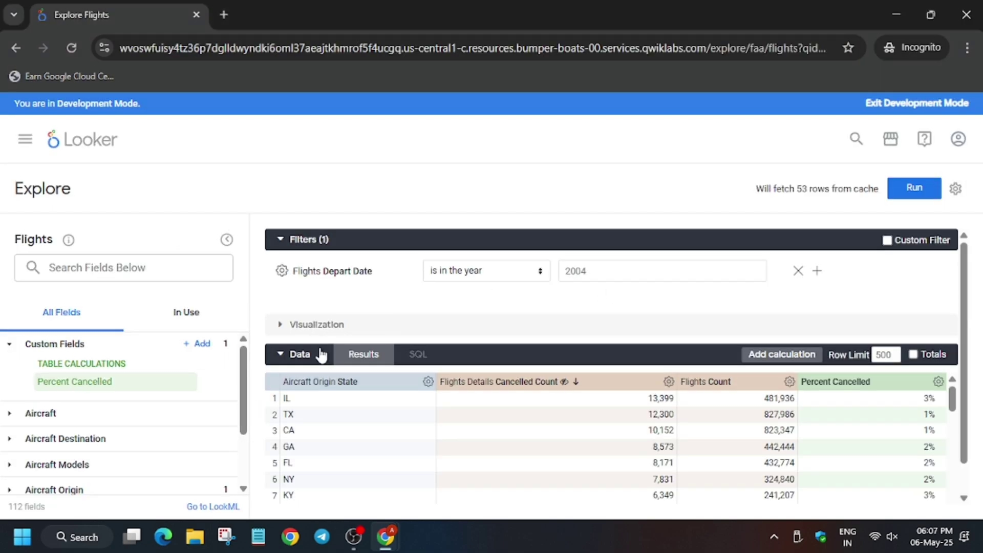
left_click(328, 323)
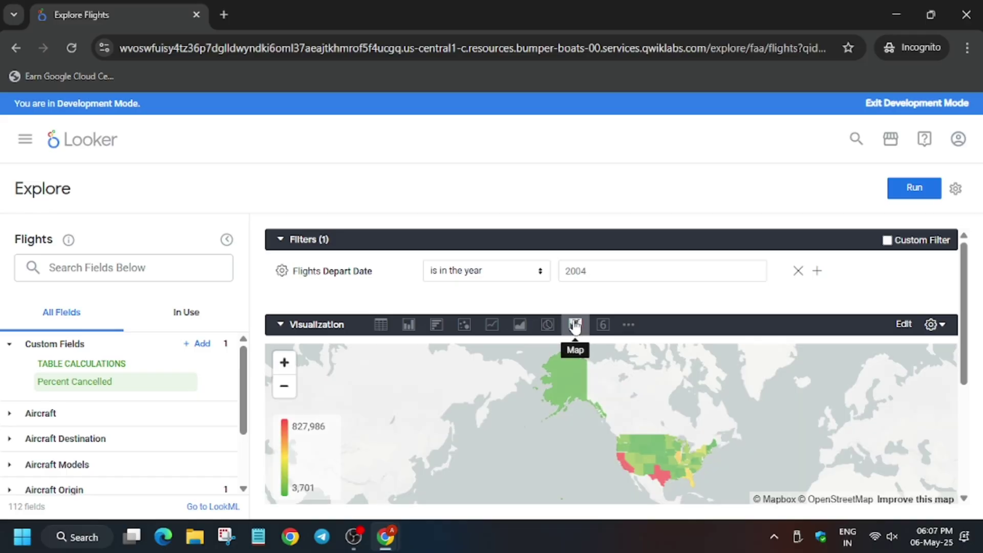
- Copy the title "Percent of Flights Cancelled by Aircraft Origin 2004" from the lab and save the Looker map as a Look with it
key("alt+Tab")
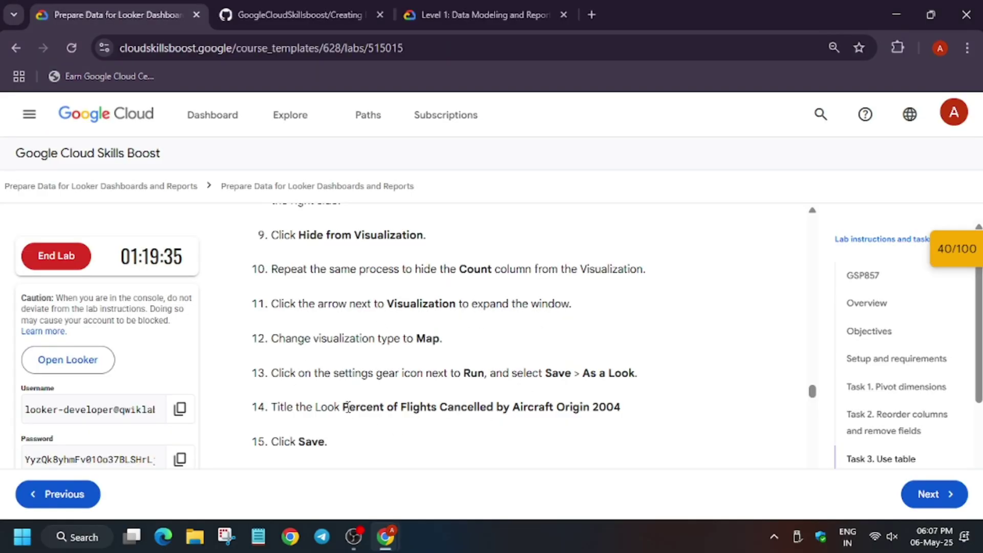
left_click_drag(347, 408, 642, 408)
key("alt+Tab")
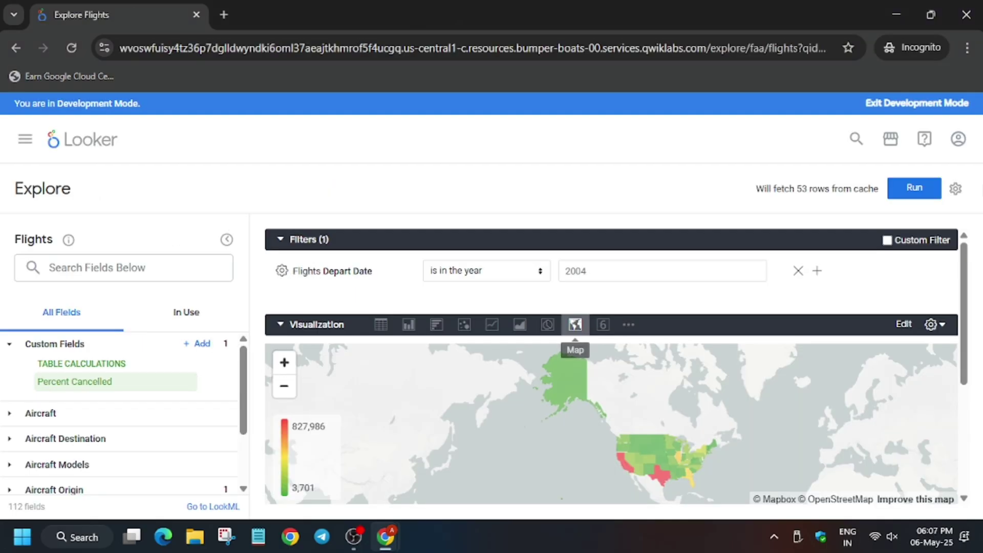
left_click(955, 189)
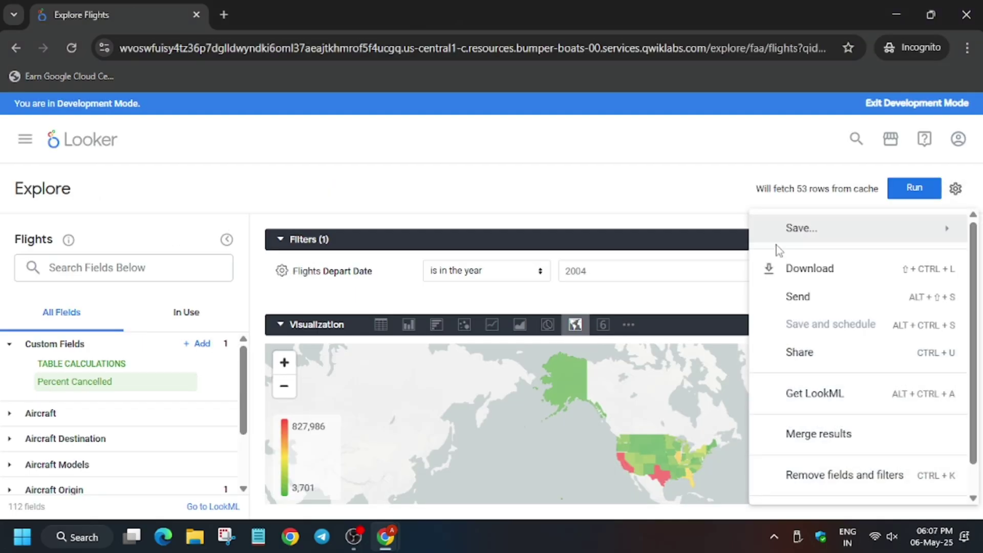
mouse_move(779, 238)
left_click(603, 294)
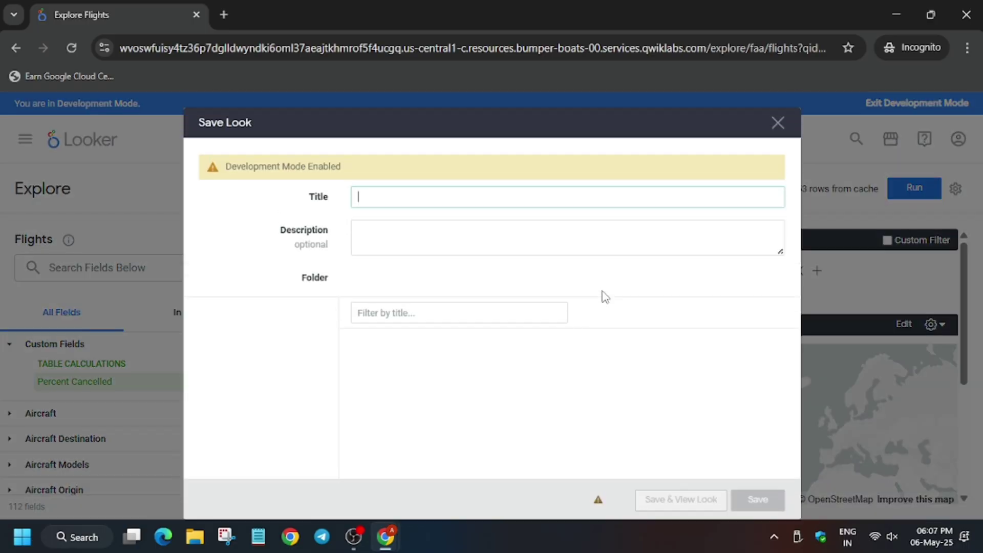
key("ctrl+v")
left_click(755, 500)
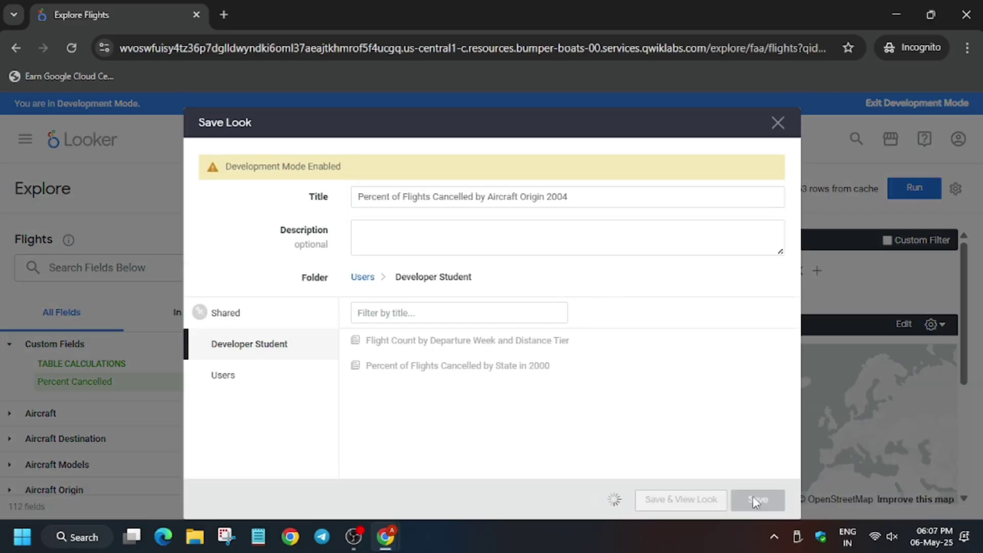
- Switch to the lab page and check the progress of the Task 3 objective on table calculations for simple percentages
key("alt+Tab")
scroll(359, 407, "down", 4)
scroll(359, 407, "down", 5)
scroll(392, 272, "up", 2)
left_click(391, 274)
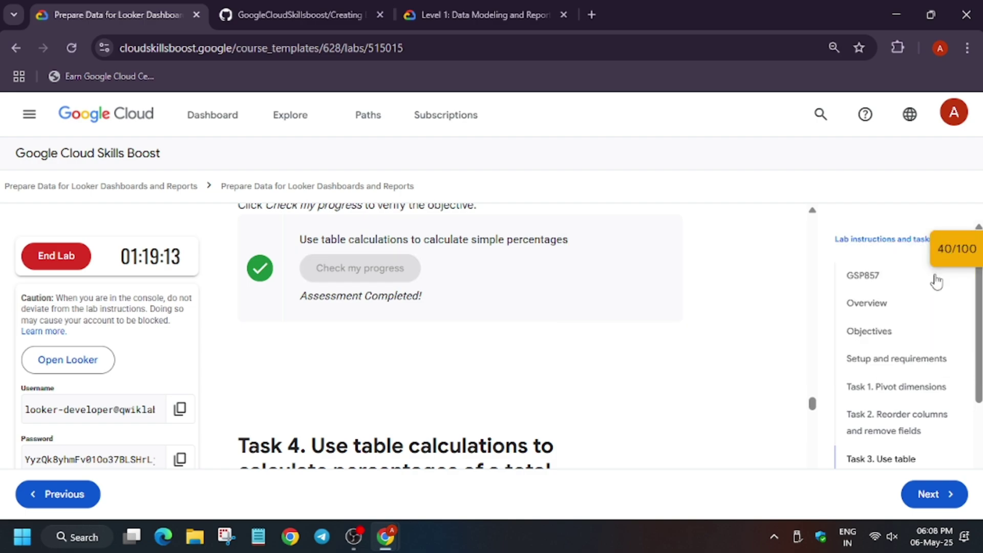
- Read the first Task 4 instructions in the lab and open the FAA Flights Explore in Looker
scroll(436, 351, "down", 4)
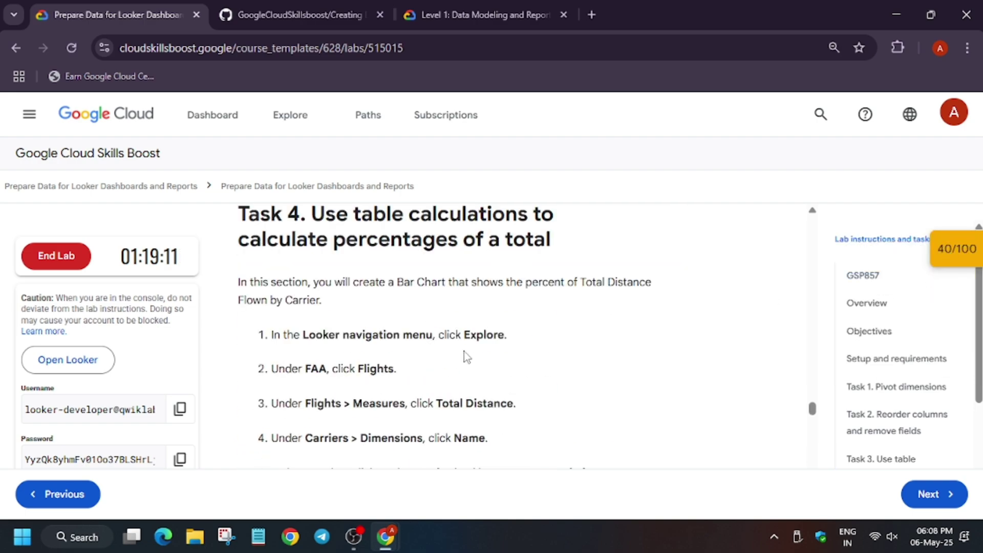
key("alt+Tab")
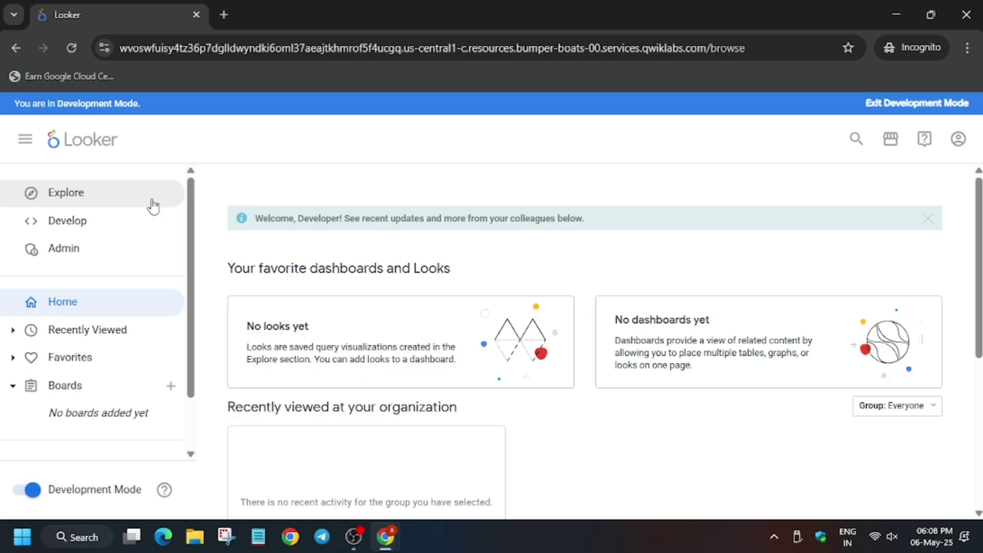
left_click(99, 204)
left_click(64, 418)
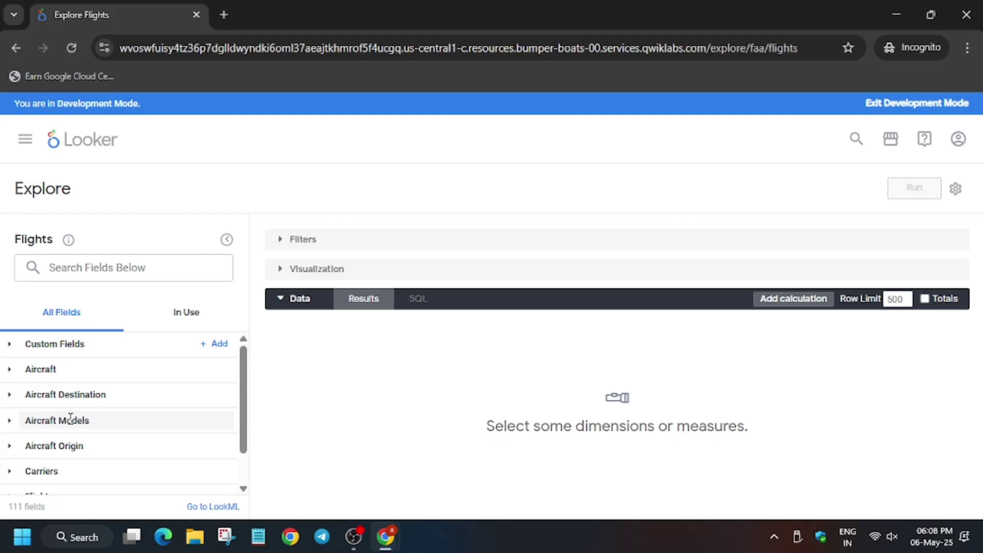
- Copy "Total Distance" from the lab, search Looker's fields for it without the trailing period, and add the Flights Total Distance measure
key("alt+Tab")
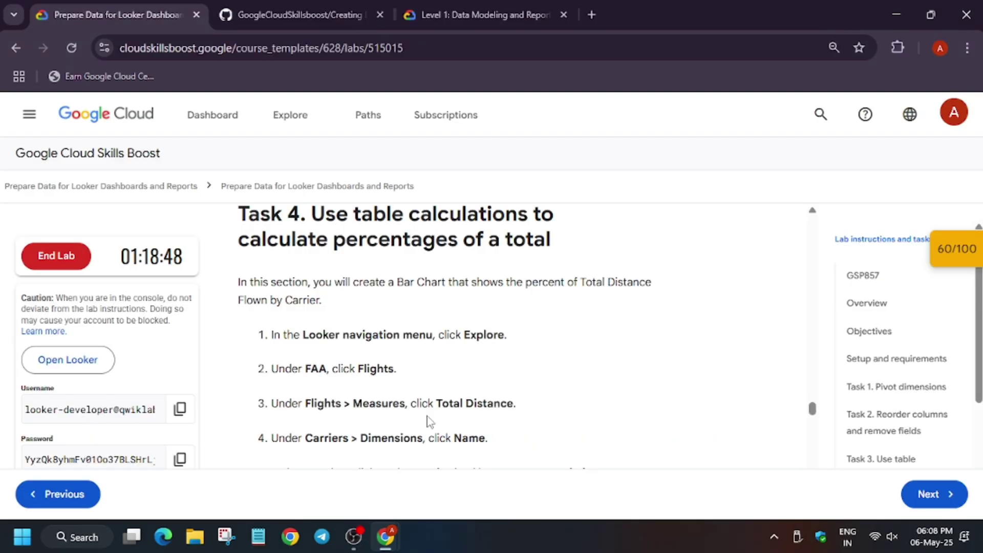
scroll(394, 407, "down", 2)
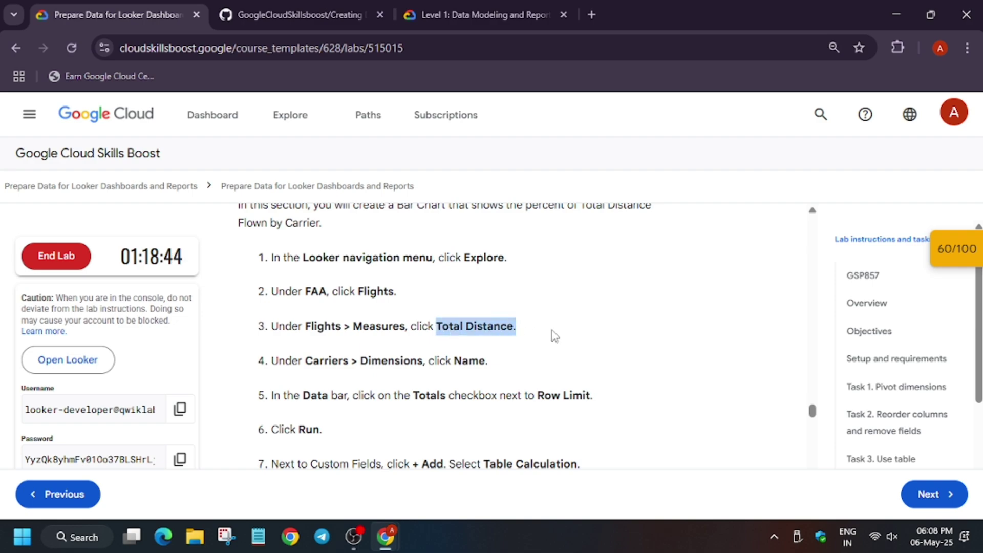
key("alt+Tab")
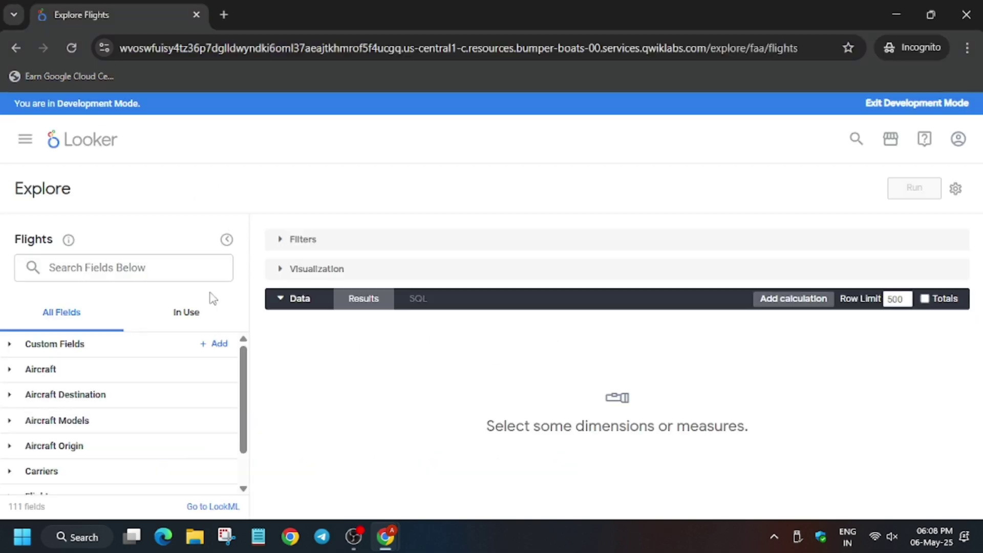
left_click(167, 254)
key("ctrl+v")
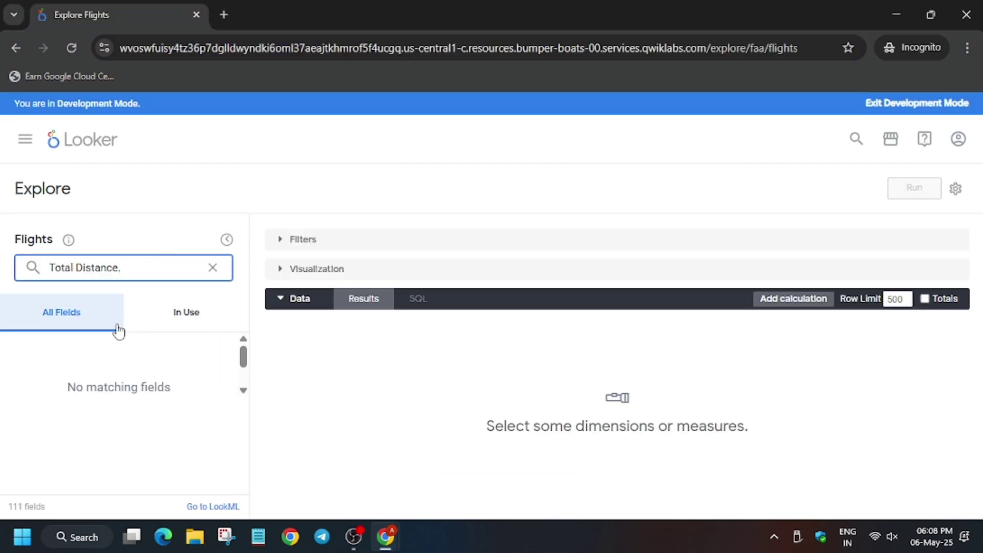
key("BackSpace")
left_click(100, 383)
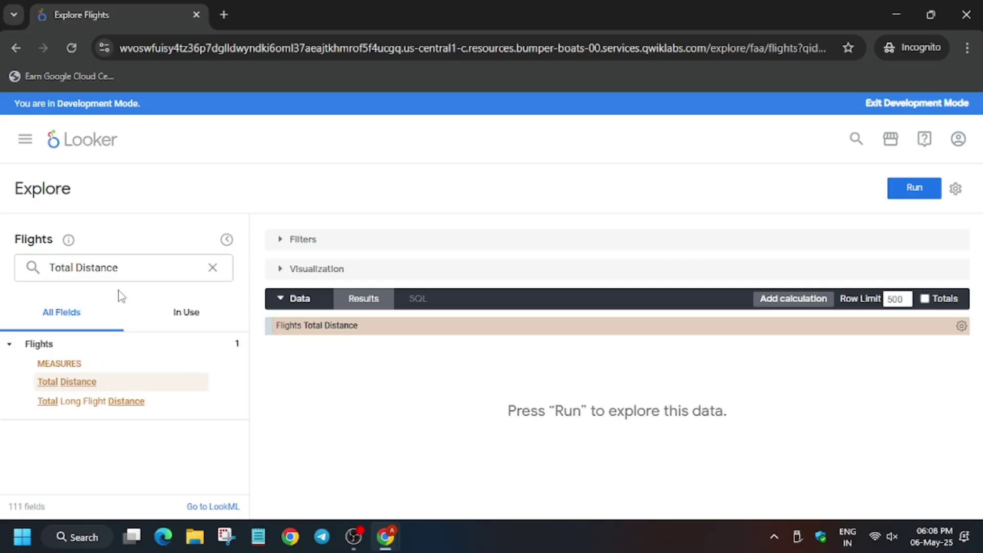
- Check the lab for the required dimension, search Looker's fields for "name" and add the Carriers Name dimension
double_click(130, 277)
key("ctrl+a")
key("alt+Tab")
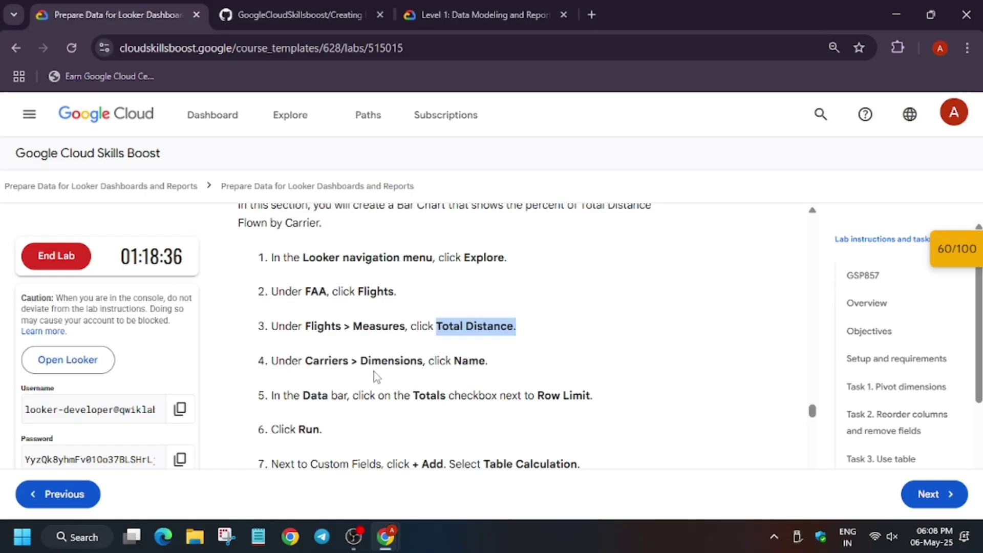
key("alt+Tab")
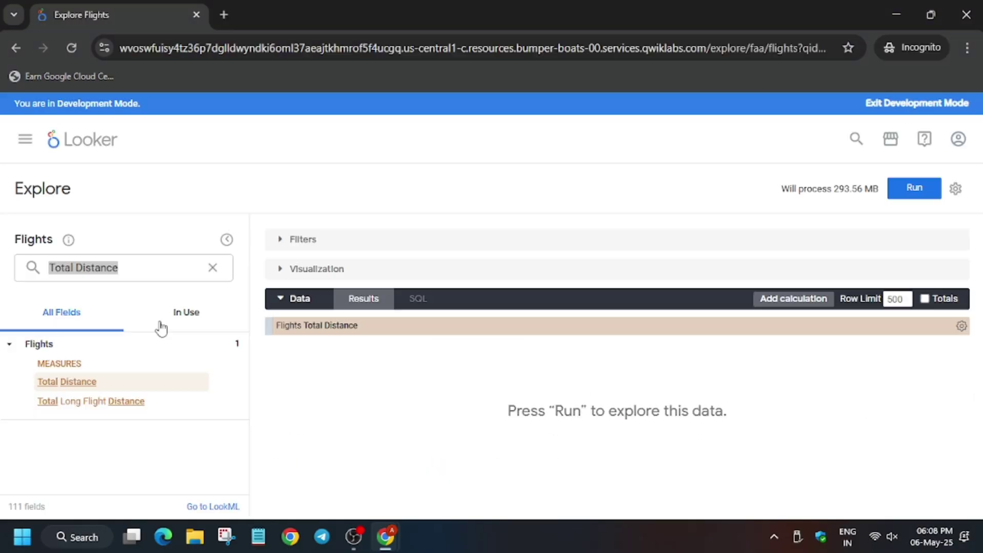
type("name")
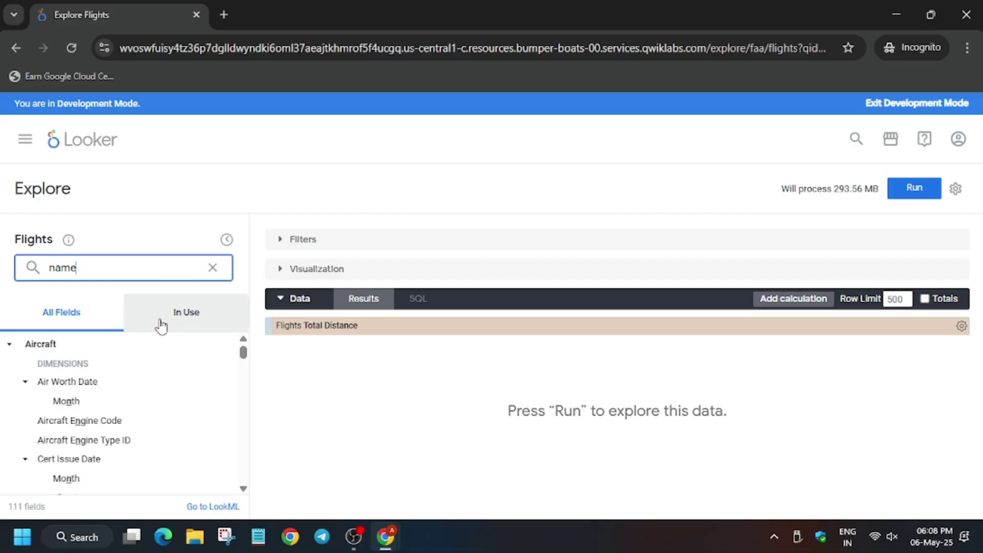
scroll(94, 444, "down", 5)
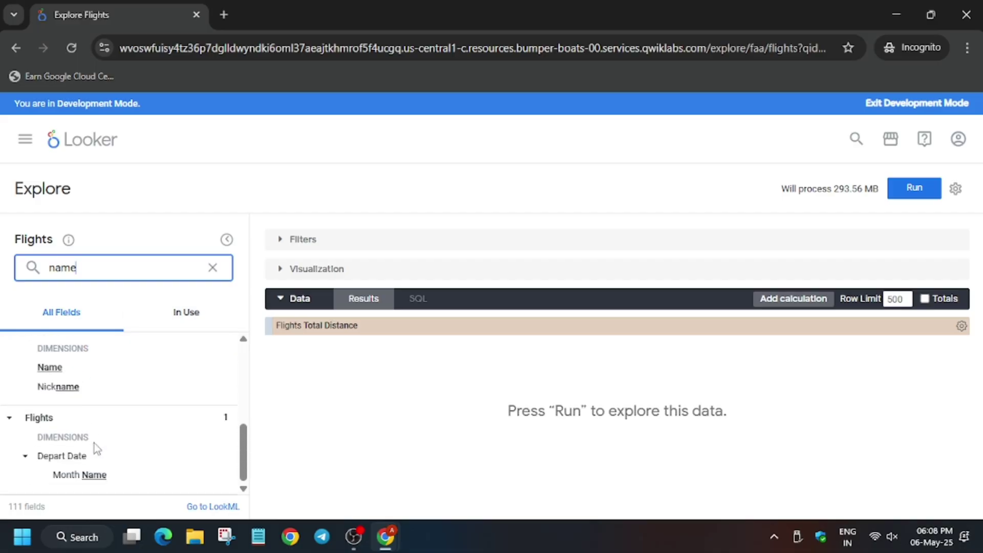
scroll(134, 466, "up", 3)
scroll(132, 465, "down", 2)
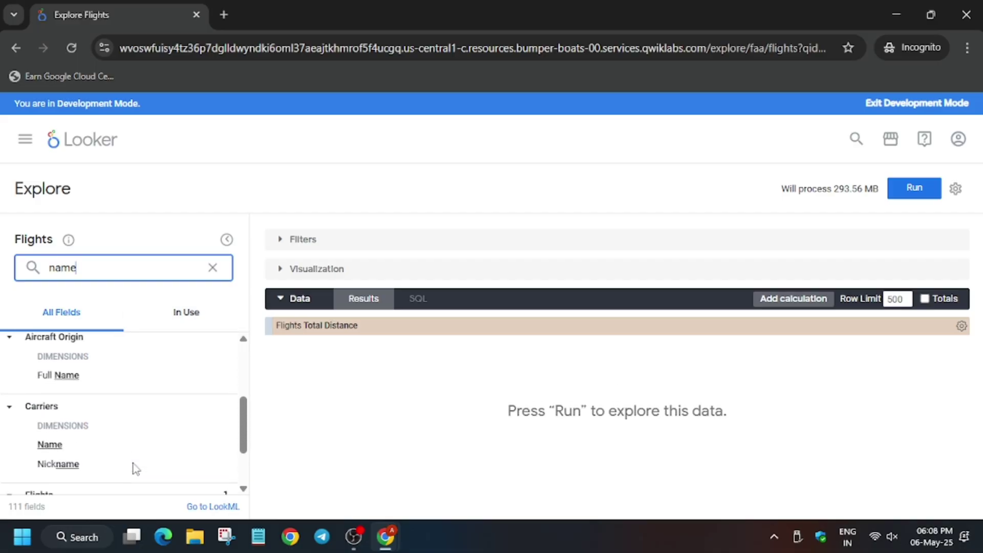
left_click(58, 444)
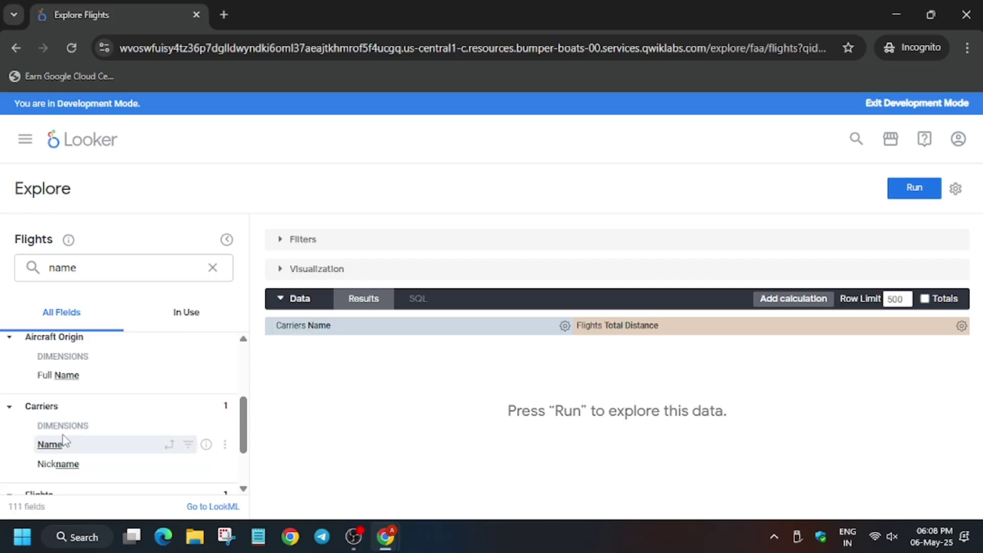
- Check the next lab instruction, enable Totals for the data in Looker and run the query
key("alt+Tab")
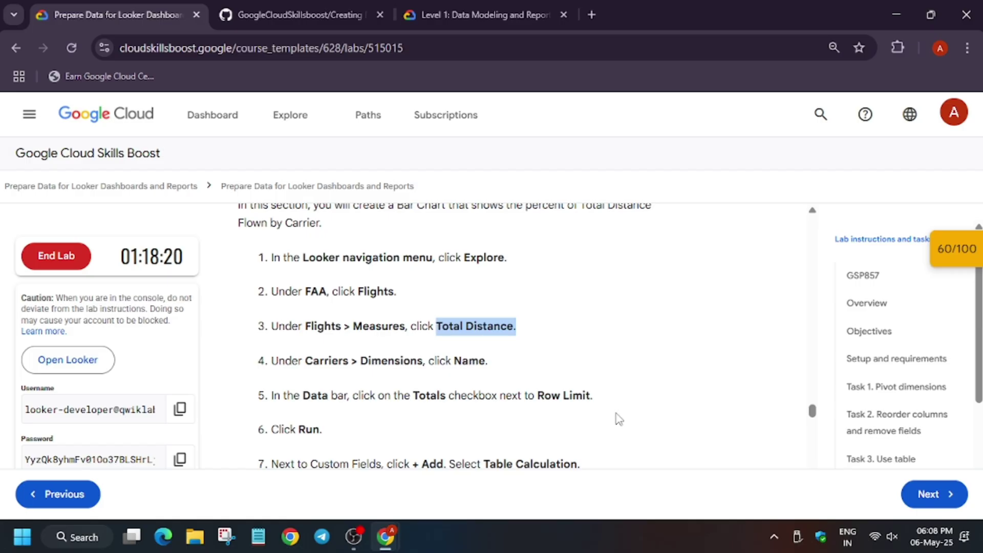
key("alt+Tab")
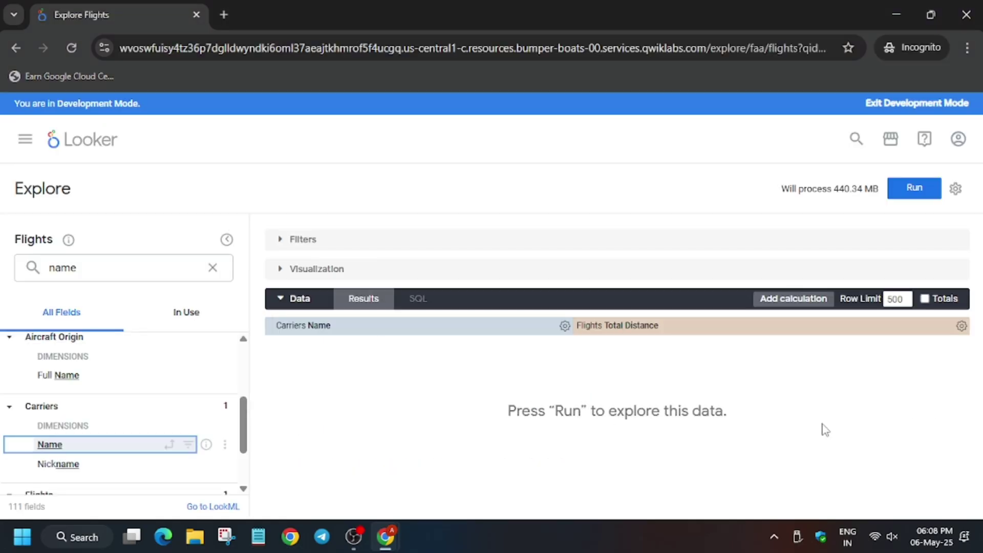
left_click(935, 299)
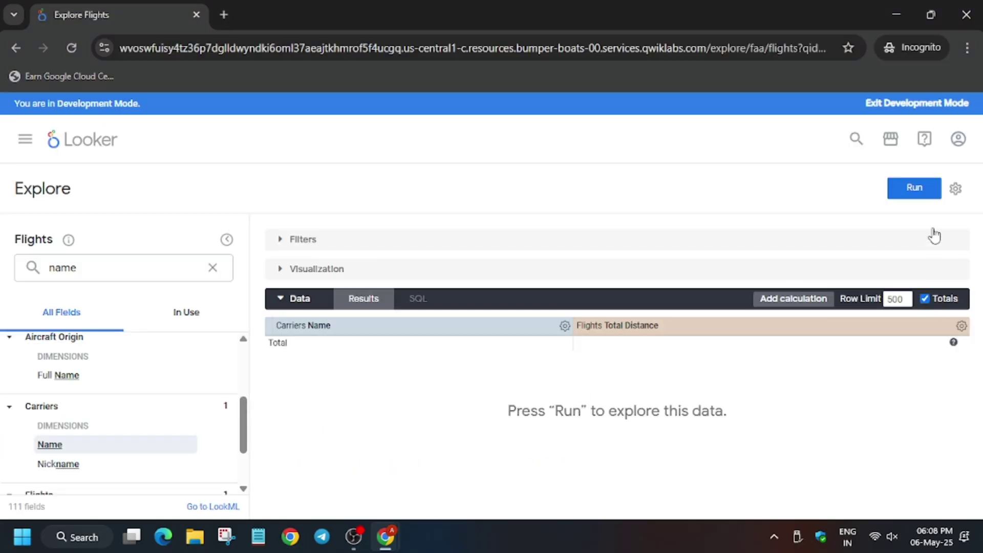
left_click(923, 190)
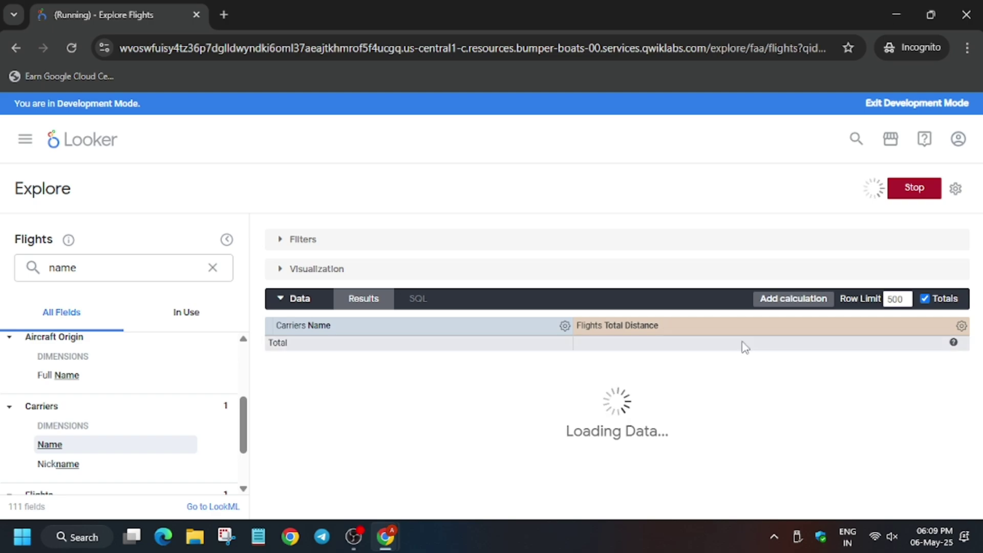
- Create a Looker table calculation with the lab's expression ${flights.total_distance}/${flights.total_distance:total} and the Percent format with 0 decimals
key("alt+Tab")
scroll(563, 389, "down", 5)
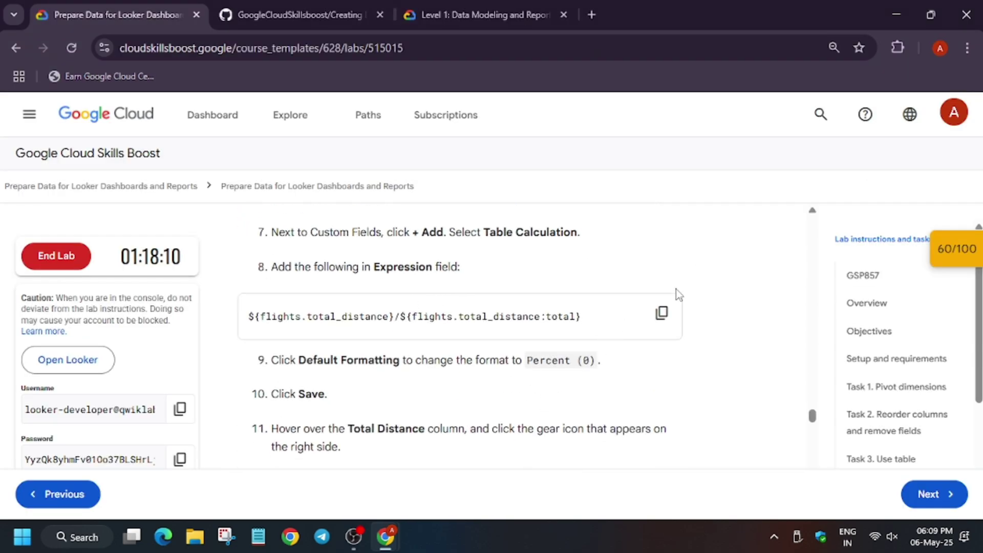
left_click(661, 312)
key("alt+Tab")
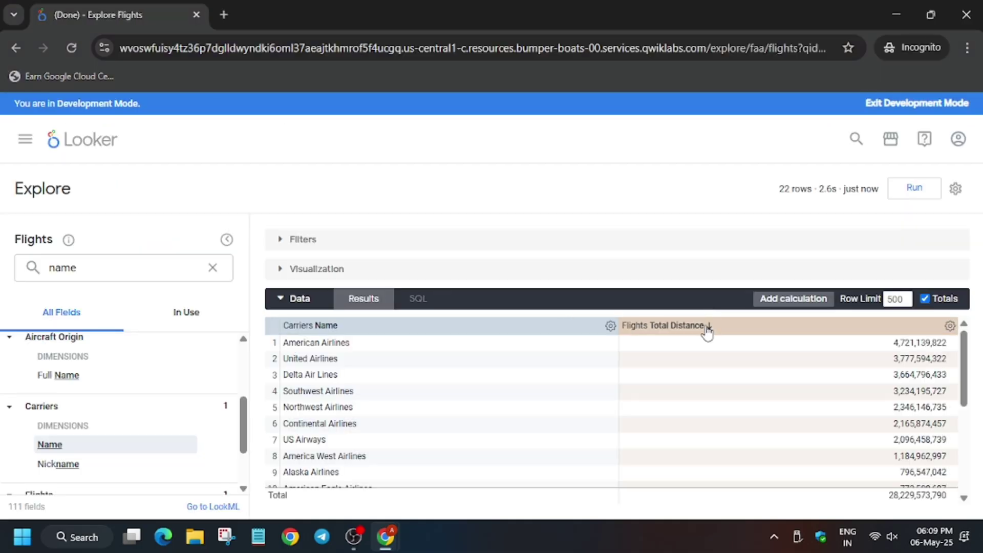
left_click(213, 268)
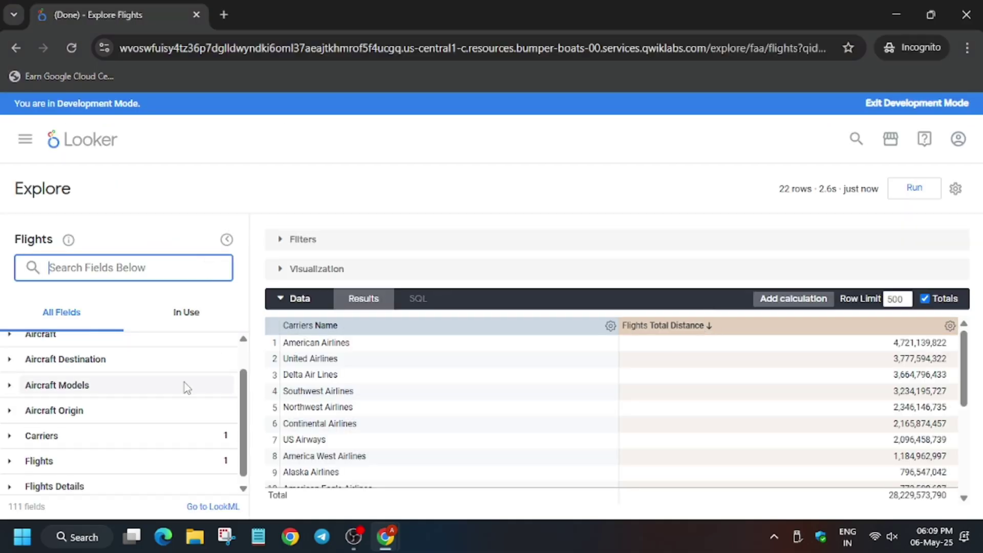
left_click(216, 343)
left_click(237, 431)
key("ctrl+v")
scroll(389, 327, "down", 3)
left_click(380, 306)
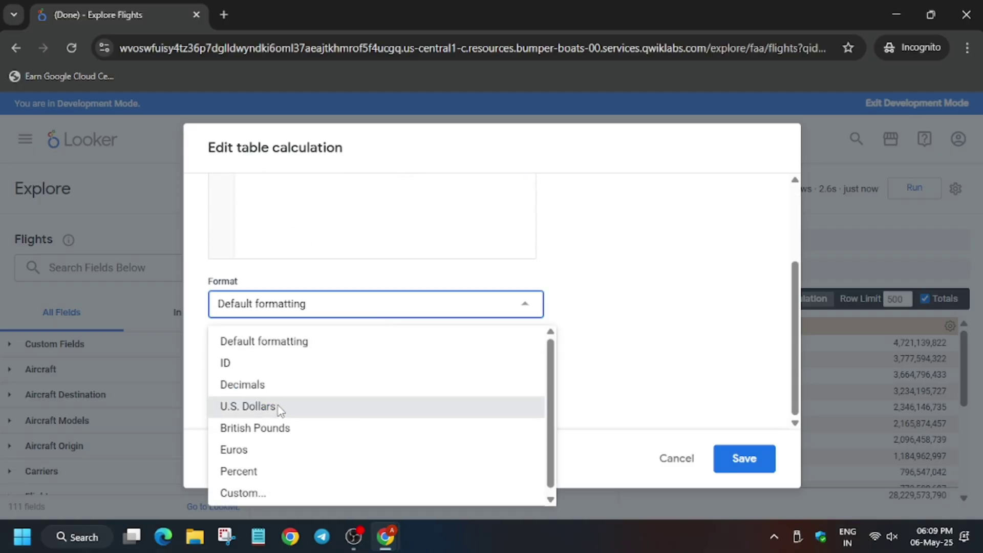
left_click(265, 471)
- Review the lab's table calculation instructions and save the calculation in Looker under its default name
key("alt+Tab")
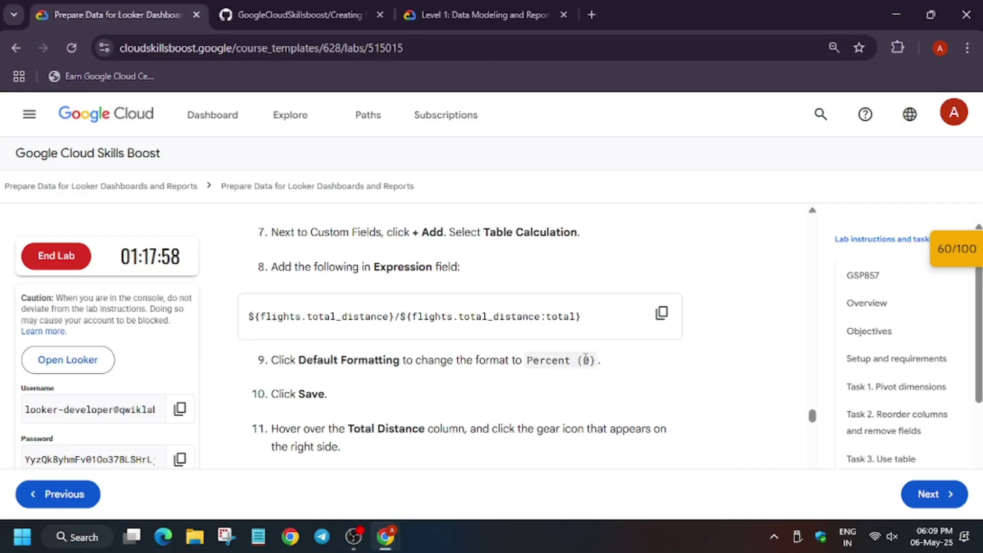
scroll(404, 382, "down", 3)
scroll(344, 277, "up", 3)
scroll(346, 280, "up", 3)
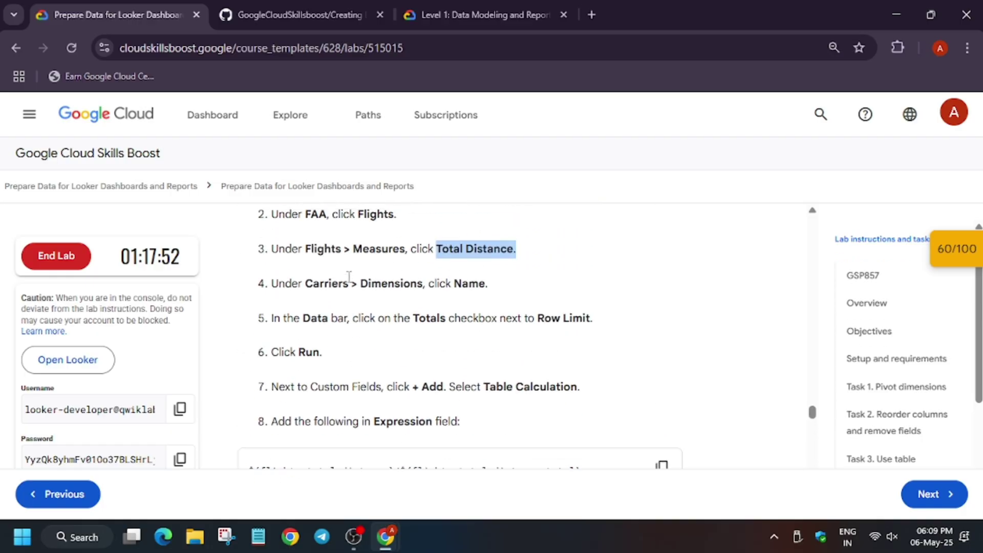
scroll(349, 276, "down", 4)
scroll(351, 277, "up", 3)
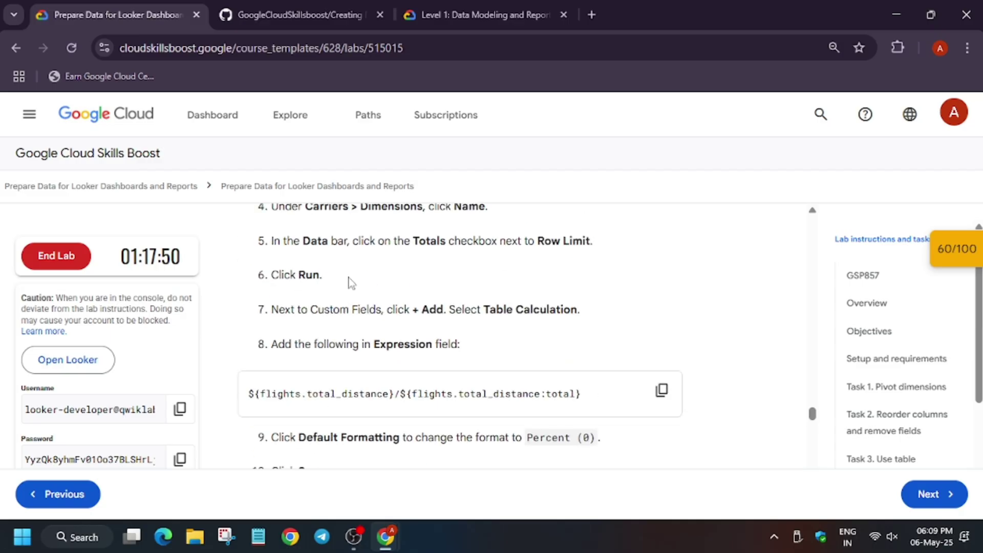
scroll(351, 279, "down", 5)
key("alt+Tab")
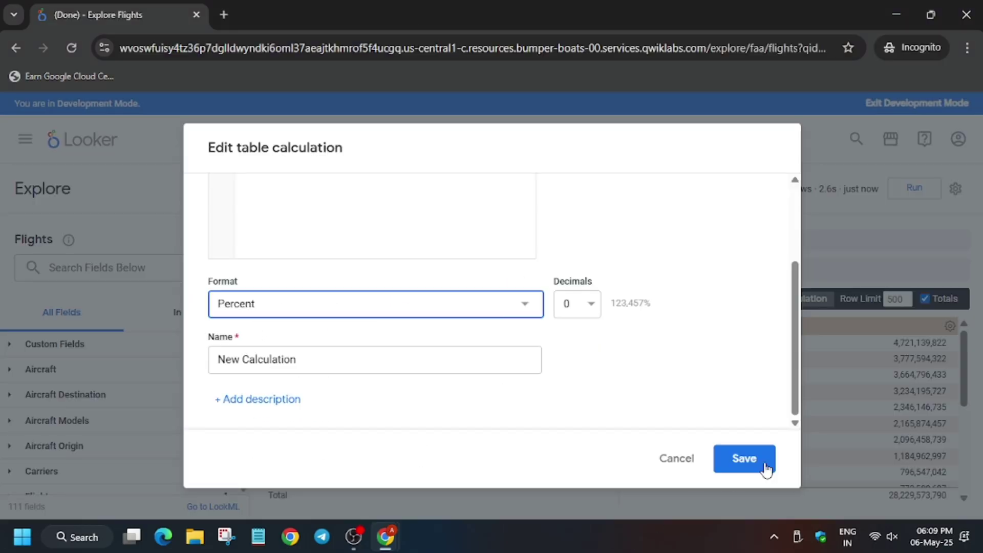
left_click(744, 459)
- Examine the remaining Task 4 instructions in the lab, including hiding the Total Distance column from the visualization
key("alt+Tab")
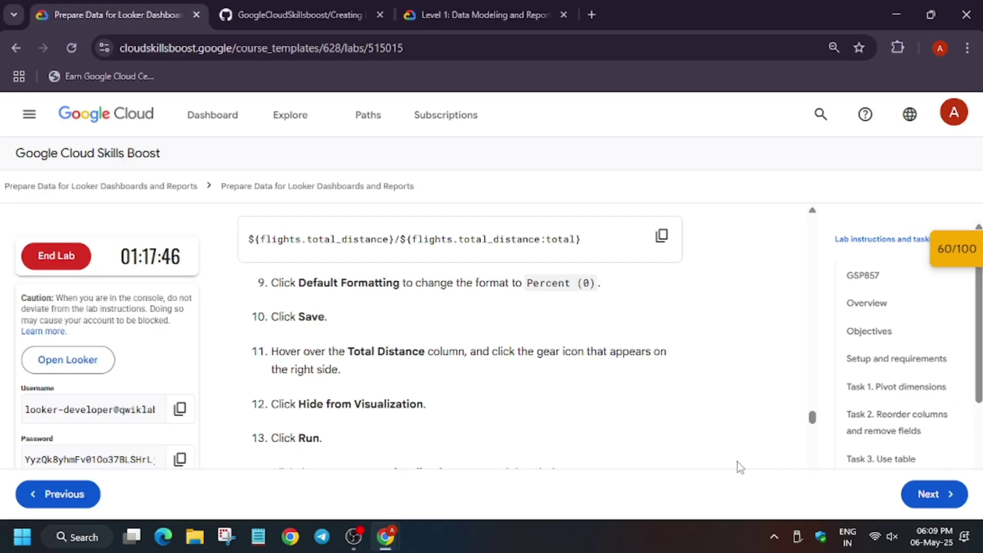
scroll(455, 402, "down", 10)
scroll(455, 402, "up", 9)
scroll(461, 405, "up", 2)
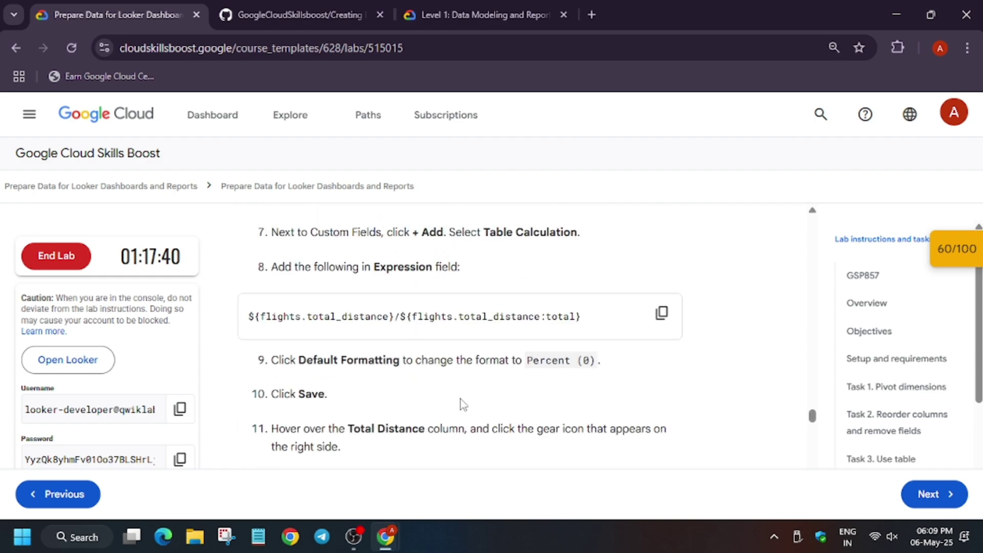
scroll(463, 405, "down", 2)
scroll(463, 404, "up", 2)
scroll(464, 405, "down", 2)
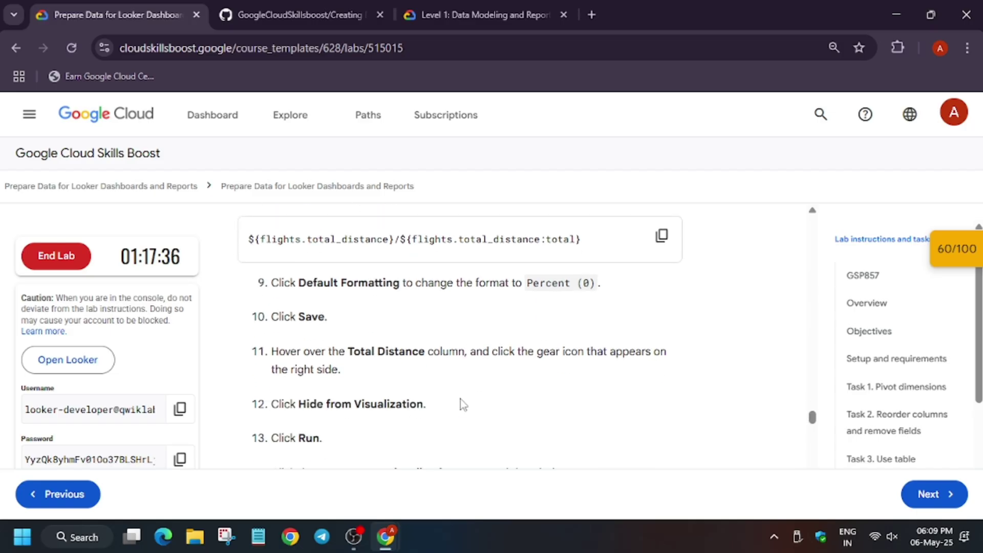
- In the Looker Explore, hide the Flights Total Distance column from the visualization
key("alt+Tab")
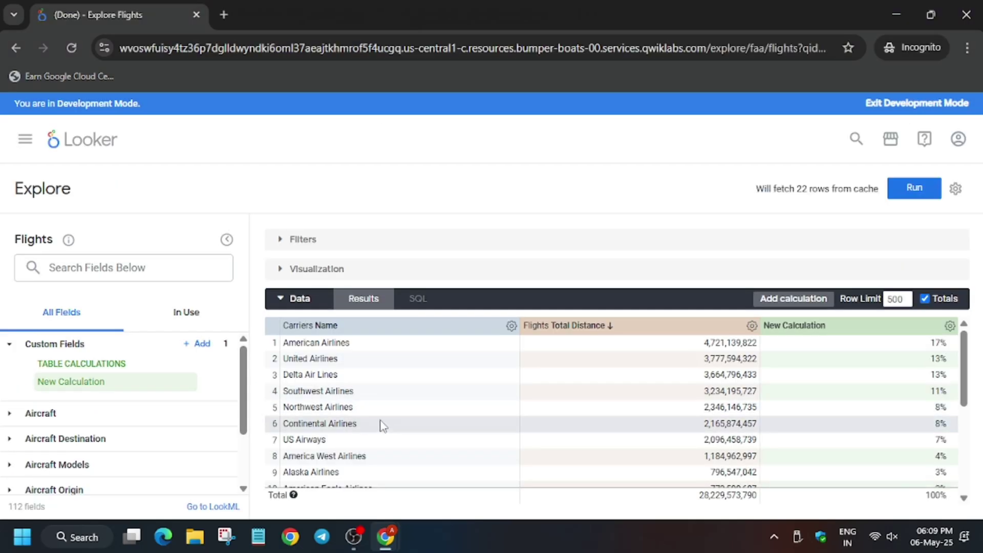
left_click(751, 326)
left_click(707, 453)
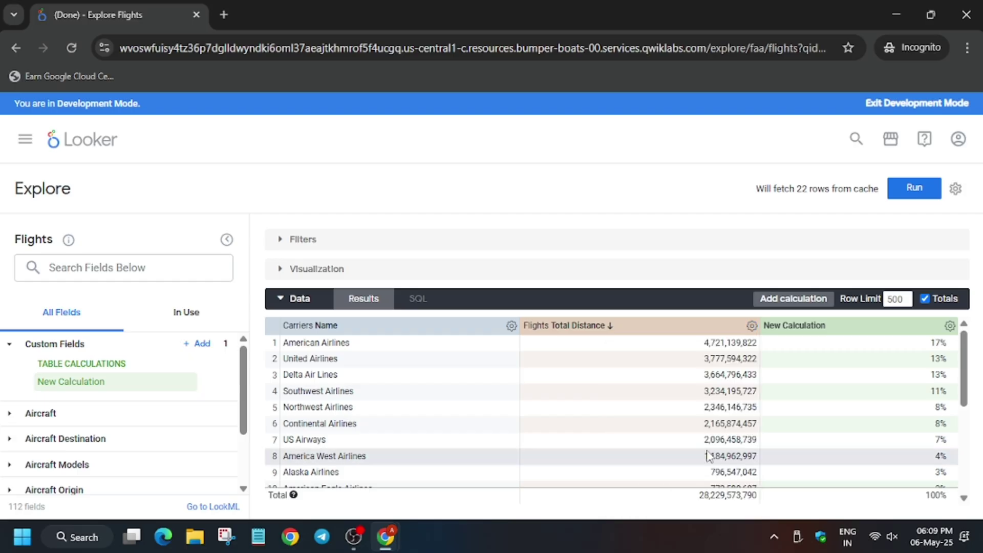
- Check the next lab instructions, run the query in Looker and show the visualization as a Bar chart
key("alt+Tab")
scroll(281, 441, "down", 3)
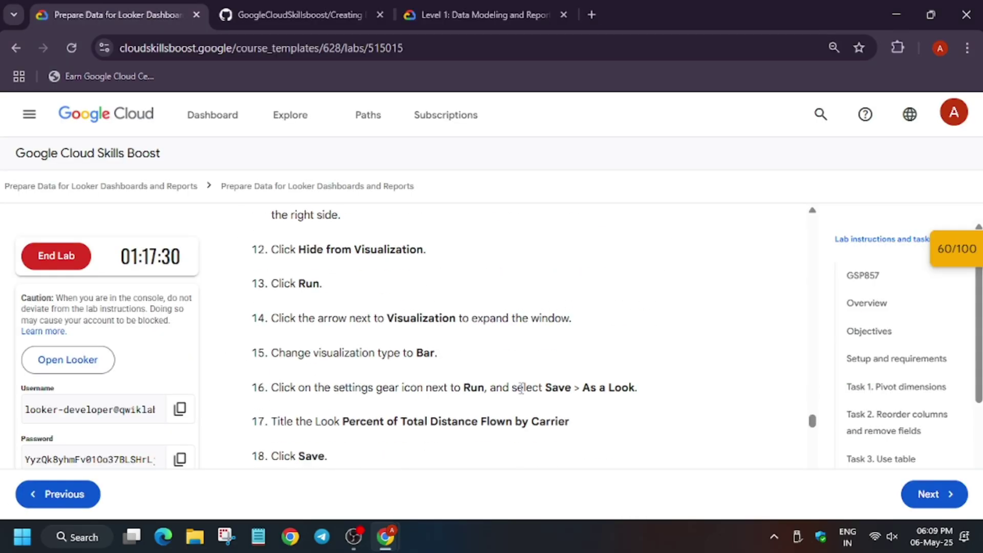
key("alt+Tab")
left_click(913, 188)
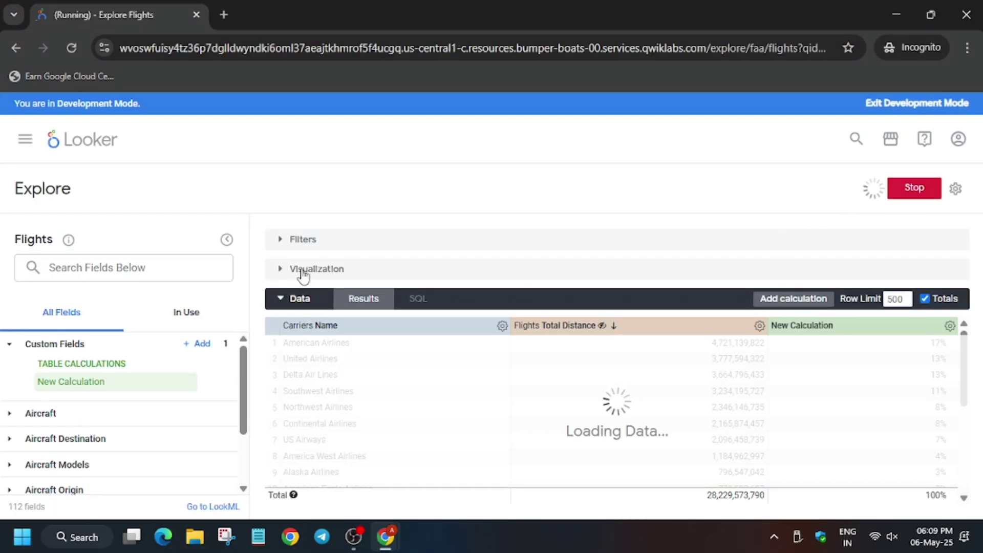
left_click(302, 270)
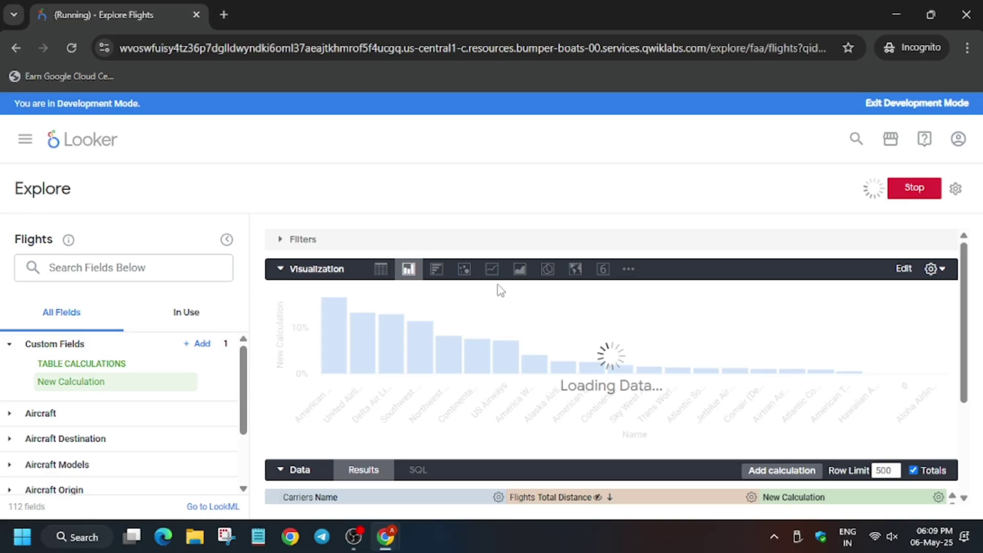
left_click(431, 277)
- In the lab page, copy the Look title "Percent of Total Distance Flown by Carrier" and review the Task 4 instructions
key("alt+Tab")
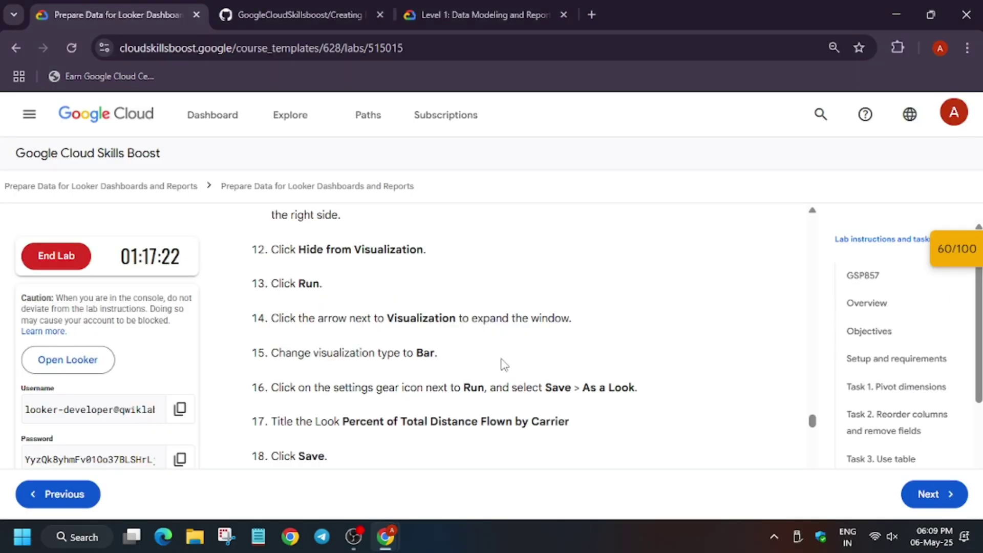
left_click_drag(343, 424, 272, 422)
left_click(318, 414)
left_click_drag(343, 423, 584, 446)
key("ctrl+c")
scroll(645, 327, "up", 9)
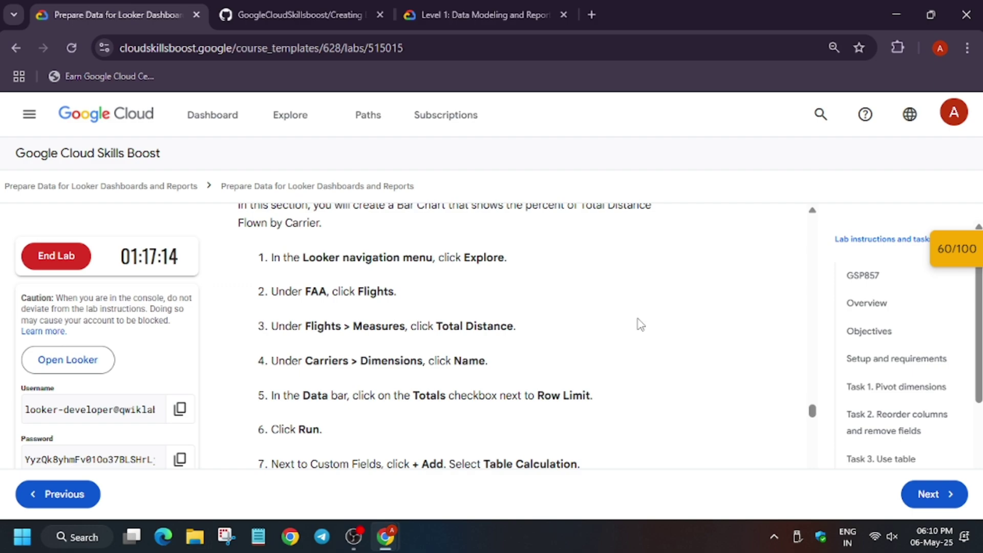
scroll(640, 325, "down", 5)
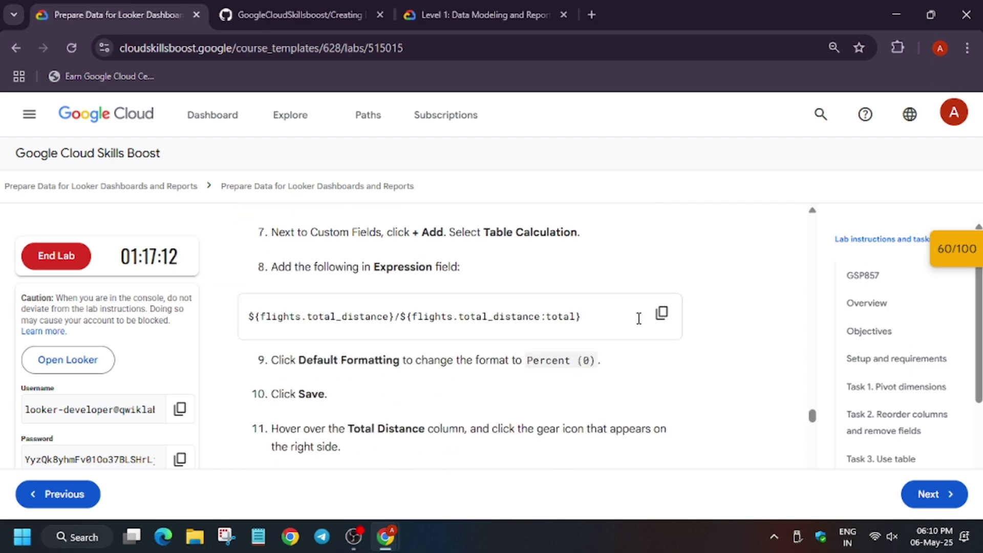
scroll(639, 319, "down", 5)
scroll(641, 324, "up", 2)
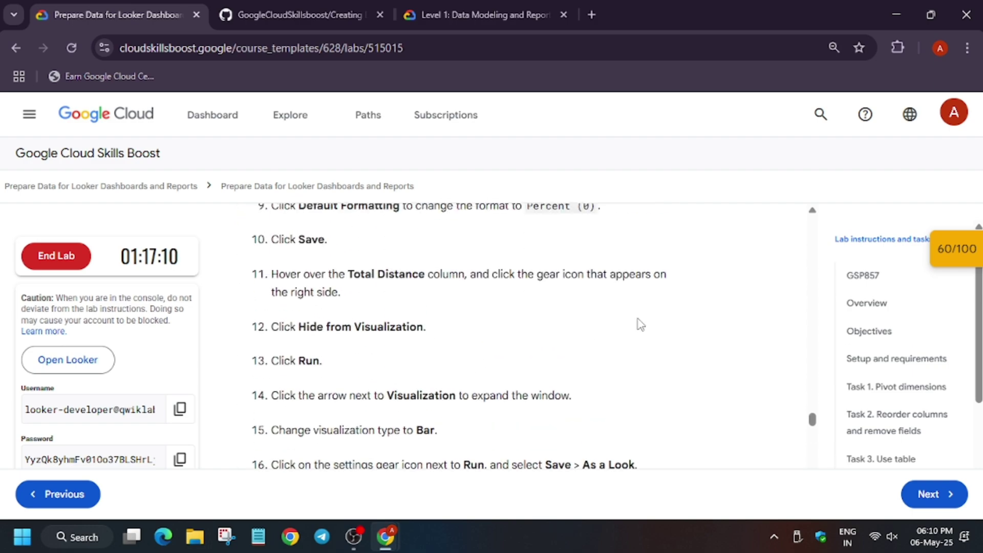
scroll(640, 323, "down", 4)
- Save the Looker bar chart as a Look titled "Percent of Total Distance Flown by Carrier" in the Developer Student folder
key("alt+Tab")
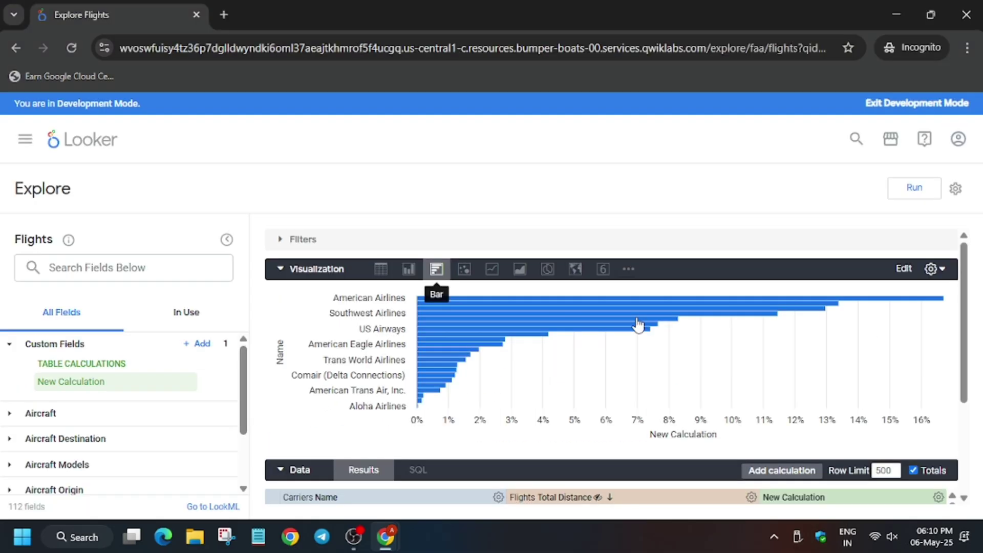
left_click(955, 189)
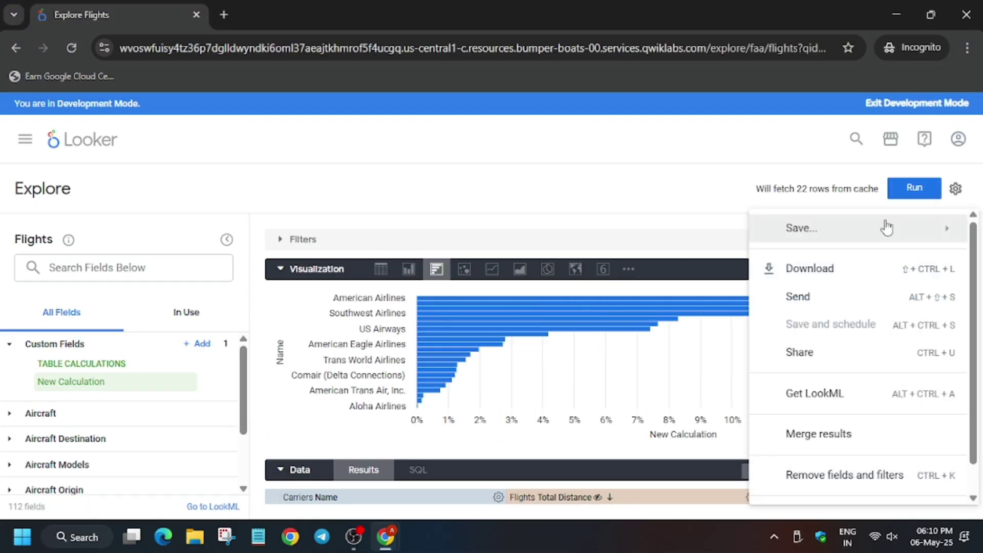
mouse_move(884, 226)
left_click(687, 290)
key("ctrl+v")
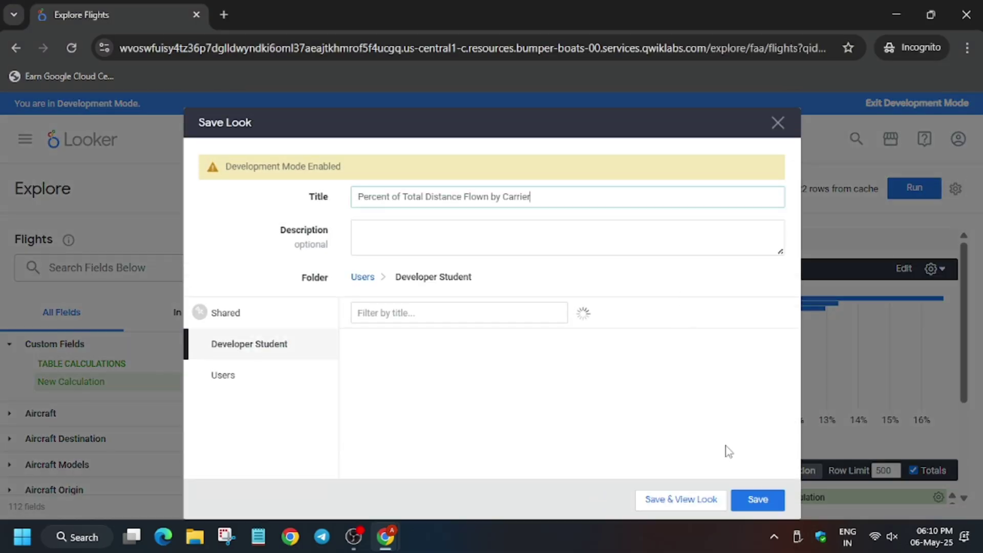
left_click(762, 496)
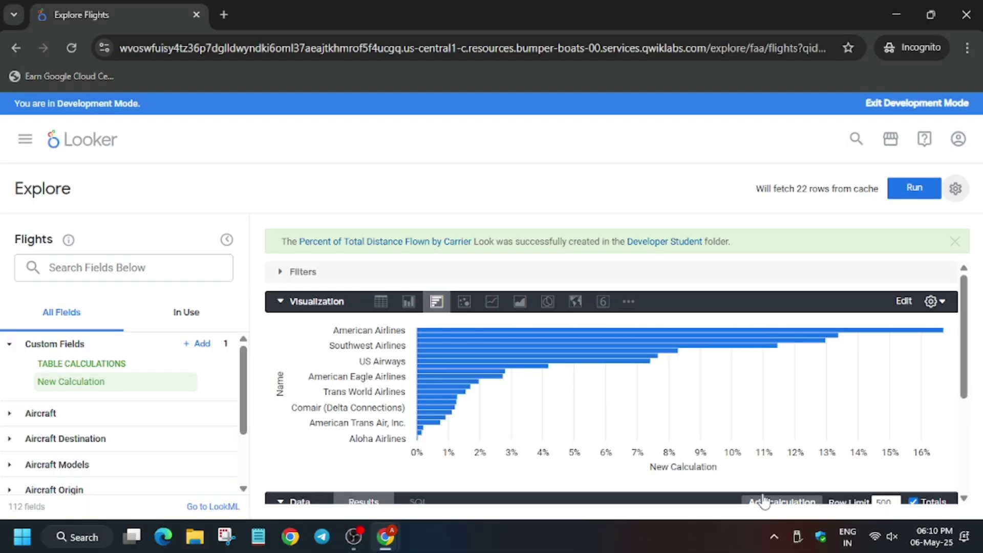
- Return to the lab page and check progress for the objective on calculating percentages of a total with table calculations
key("alt+Tab")
scroll(358, 287, "down", 5)
left_click(357, 284)
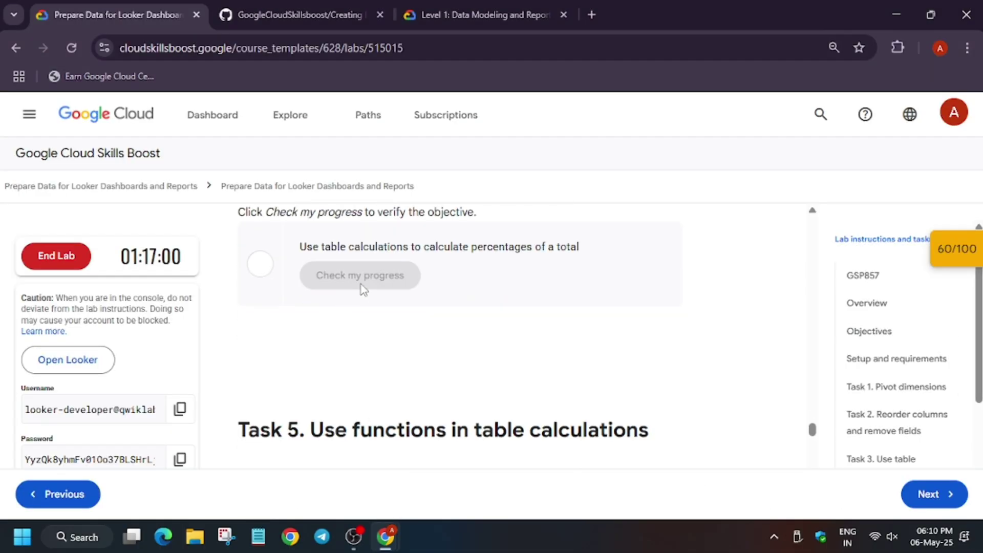
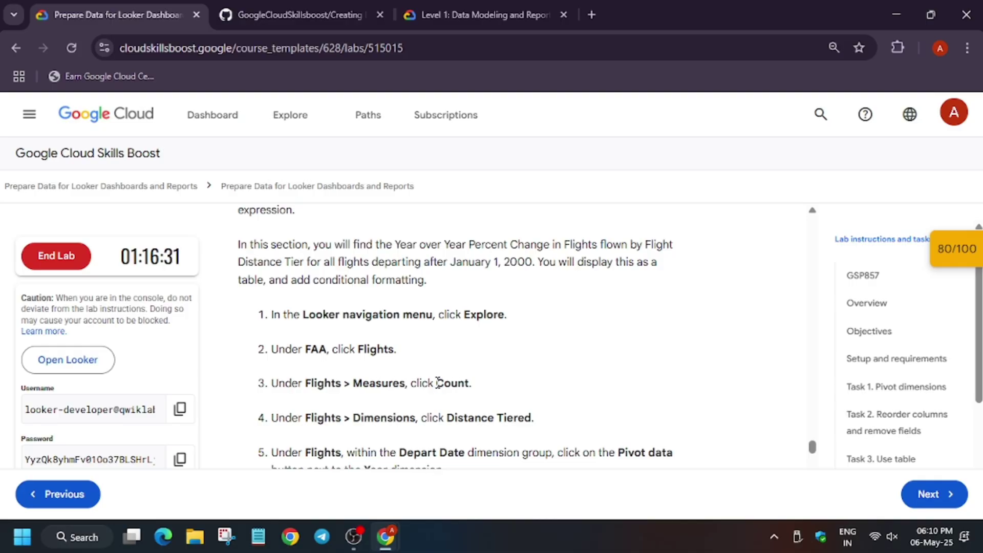
- Copy the measure name Count from the lab, search for it in Looker and add the Flights Count measure
left_click_drag(437, 383, 471, 384)
key("ctrl+c")
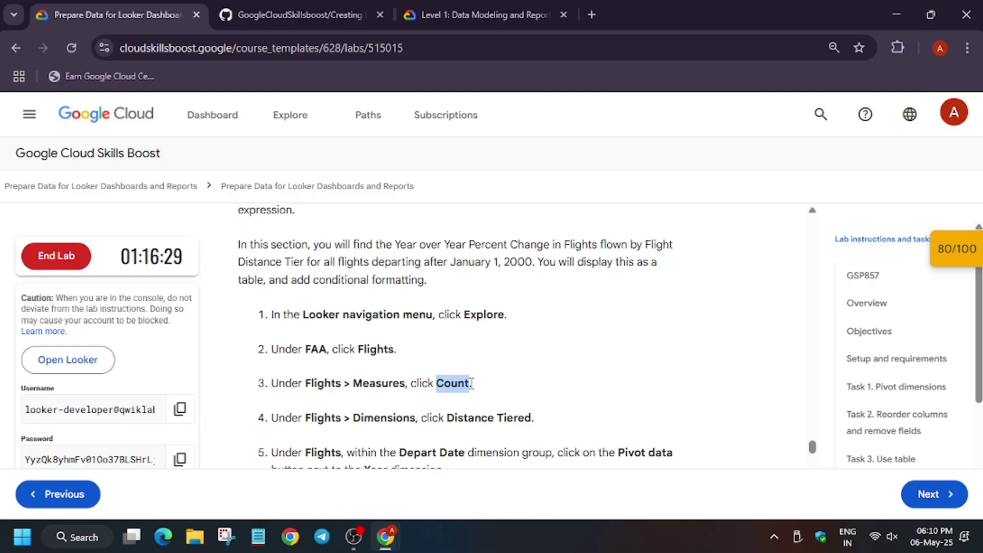
key("alt+Tab")
left_click(133, 275)
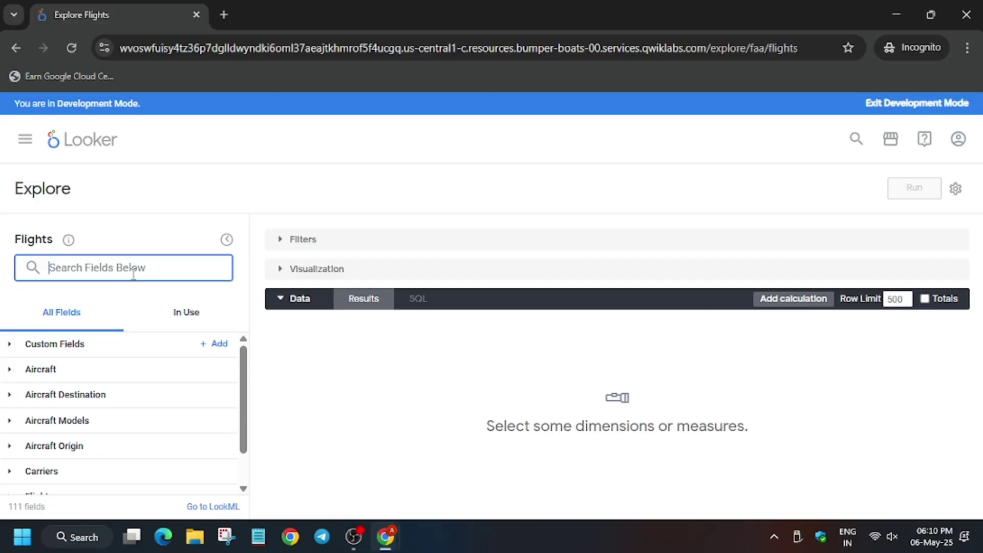
key("ctrl+v")
key("alt+Tab")
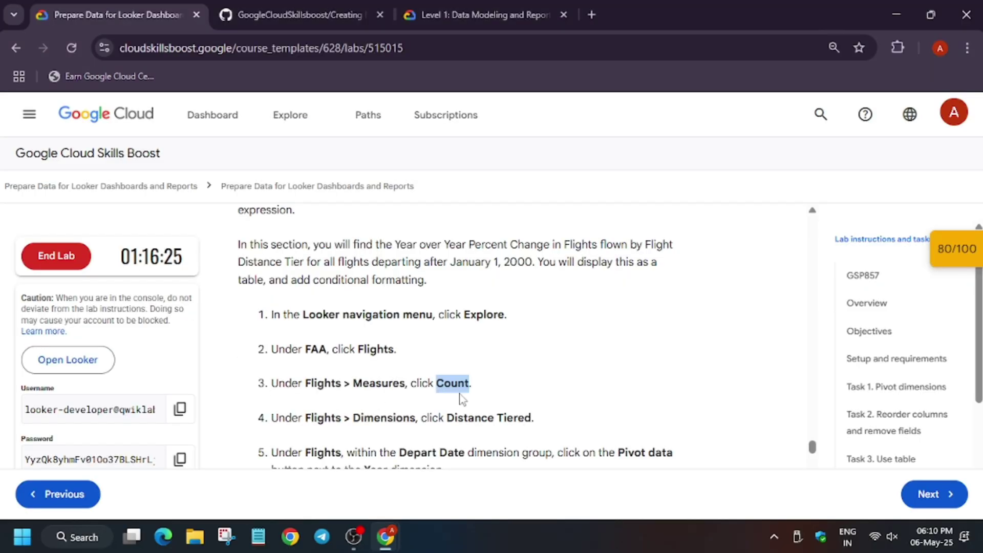
key("alt+Tab")
scroll(61, 429, "down", 10)
scroll(66, 431, "up", 3)
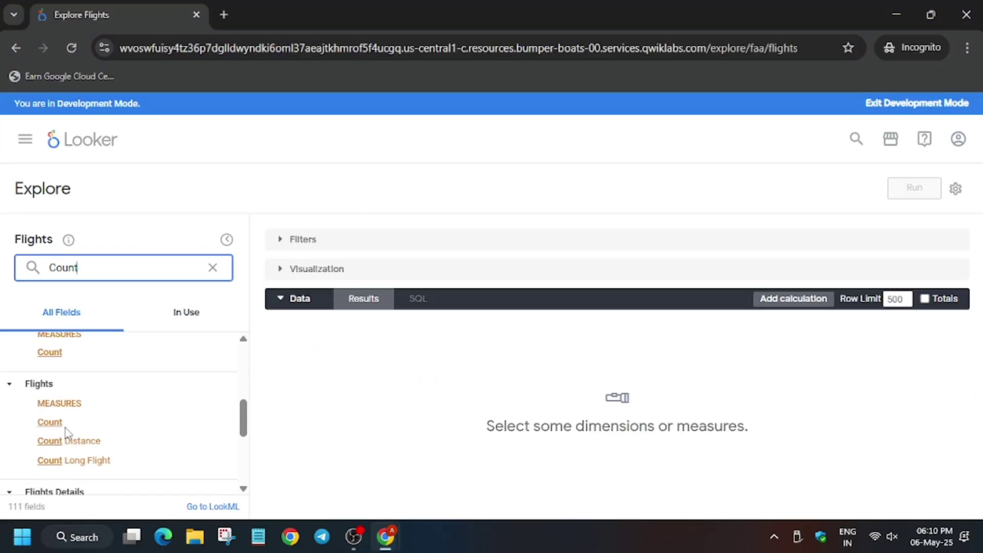
left_click(80, 425)
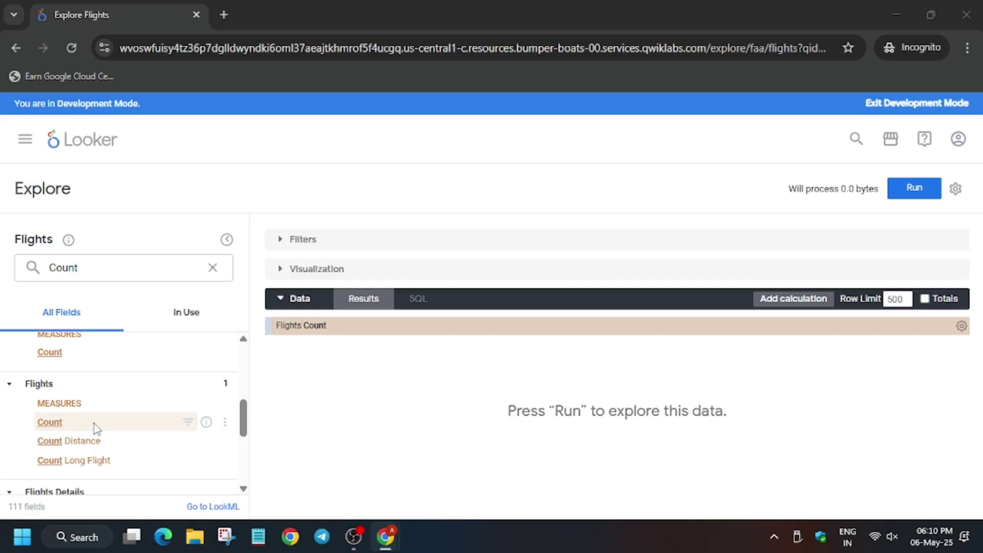
- Copy the dimension name Distance Tiered from the lab, search for it in Looker and add the Flights dimension
key("alt+Tab")
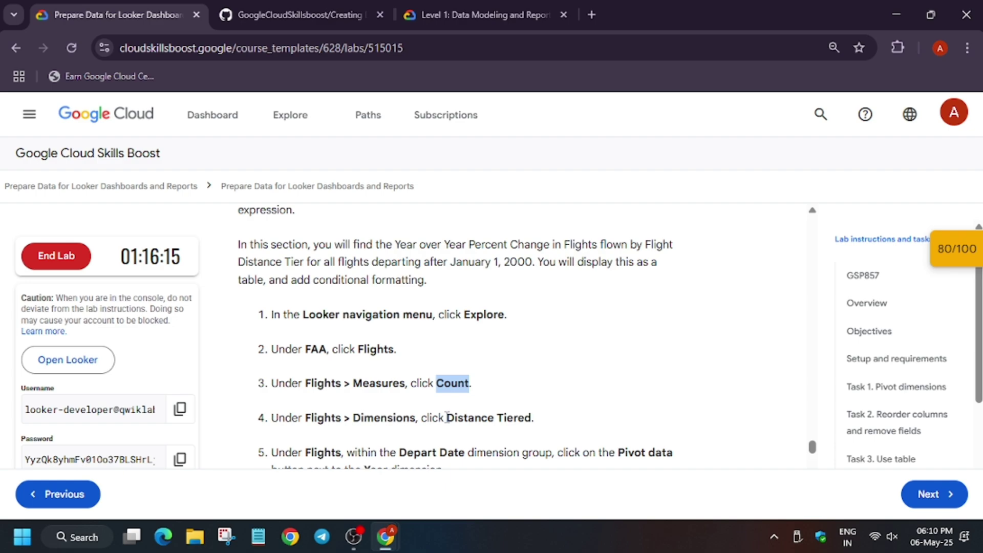
left_click_drag(447, 417, 531, 419)
key("ctrl+c")
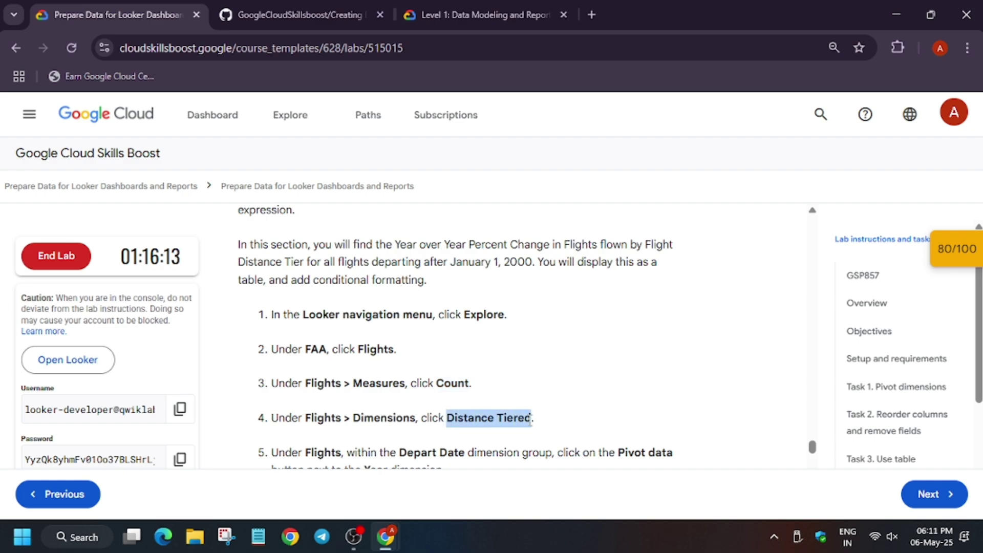
key("alt+Tab")
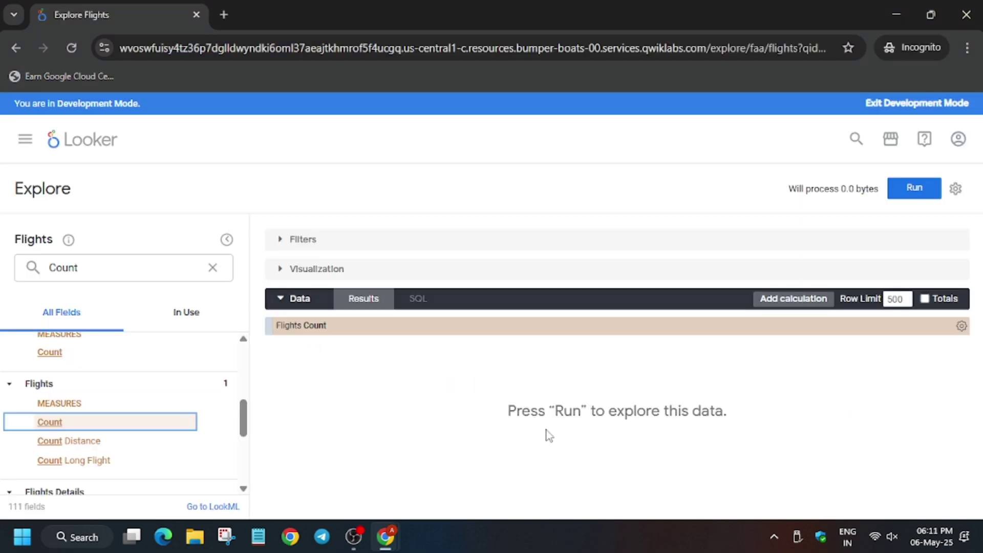
left_click(81, 274)
key("ctrl+a")
key("ctrl+v")
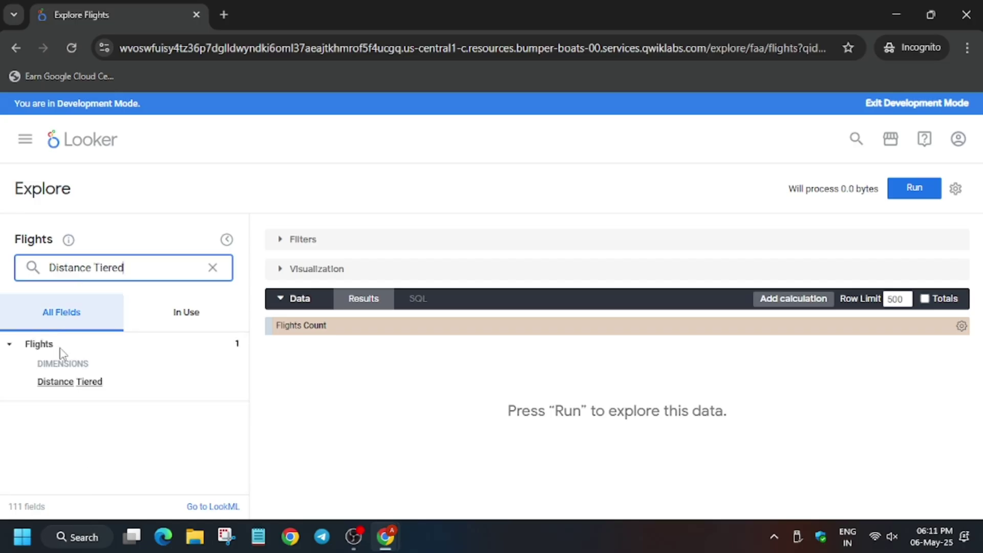
left_click(88, 381)
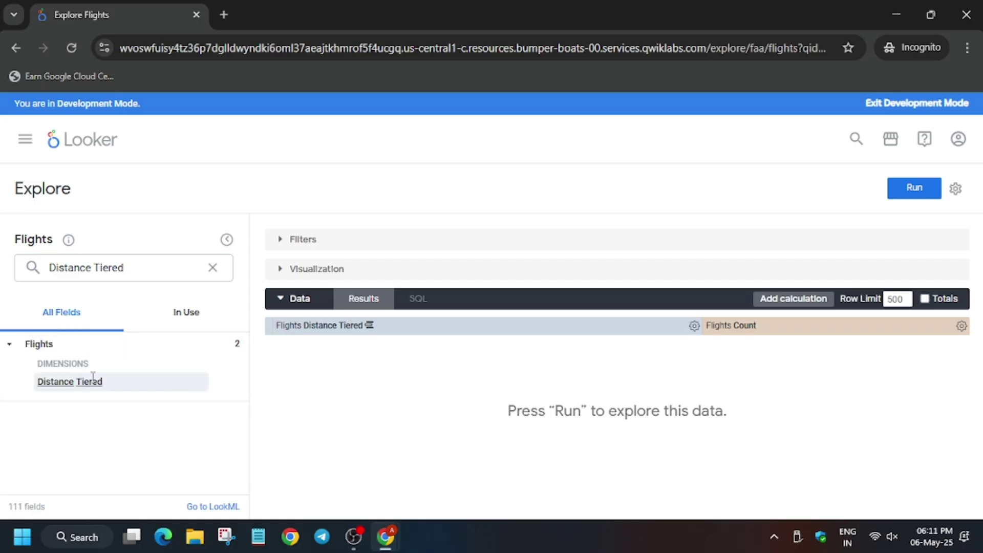
- Read the lab's pivot instruction, search Looker's fields for "year" and pivot the data by the Flights Depart Date Year dimension
key("alt+Tab")
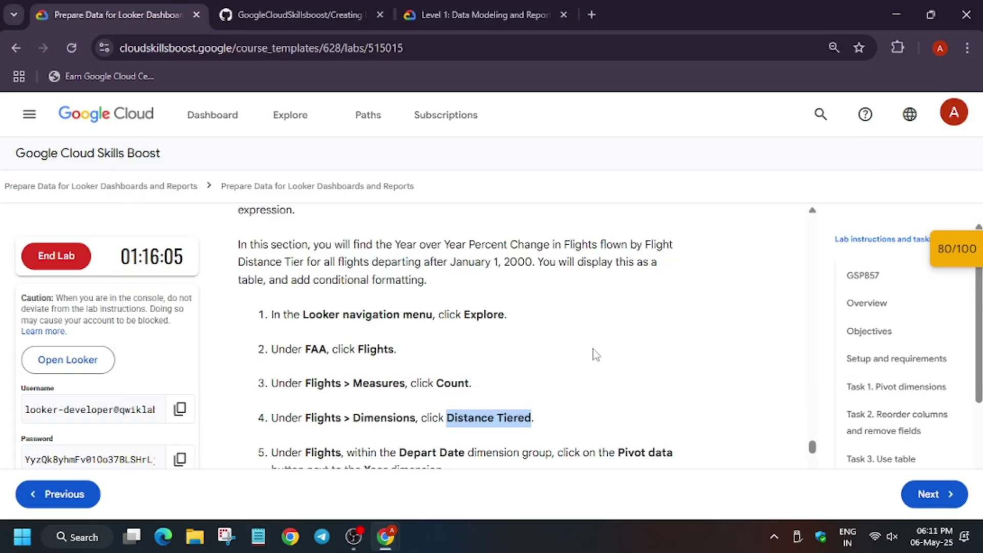
scroll(517, 387, "down", 3)
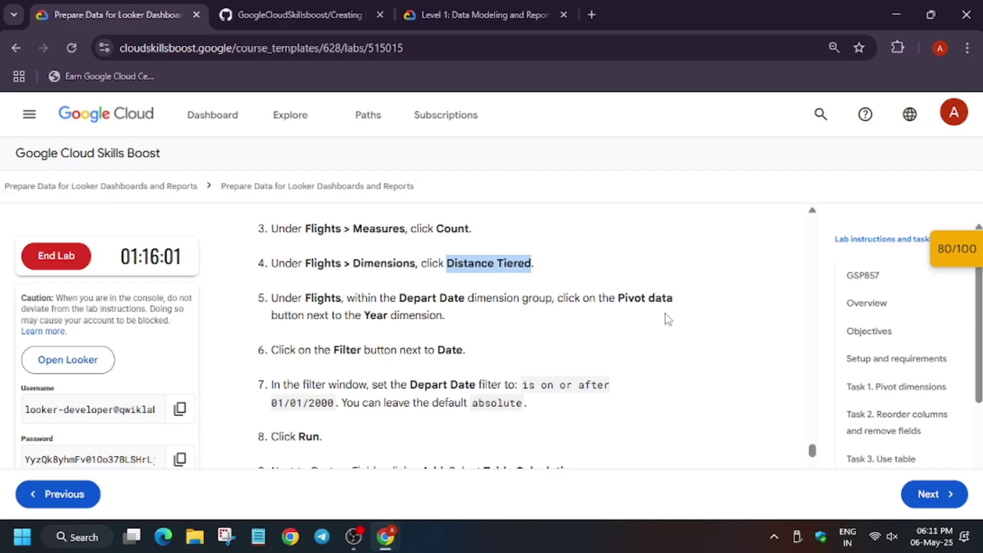
key("alt+Tab")
triple_click(88, 266)
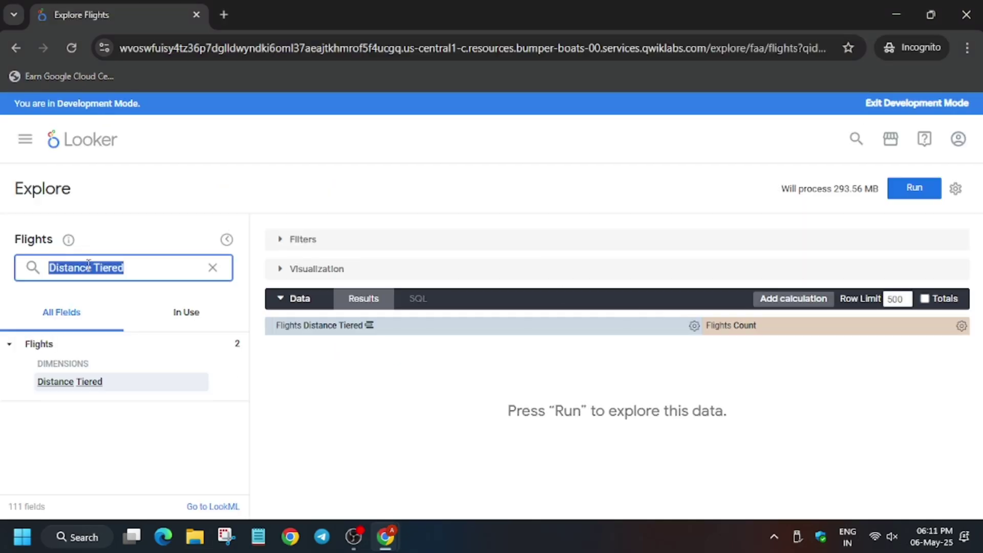
type("year")
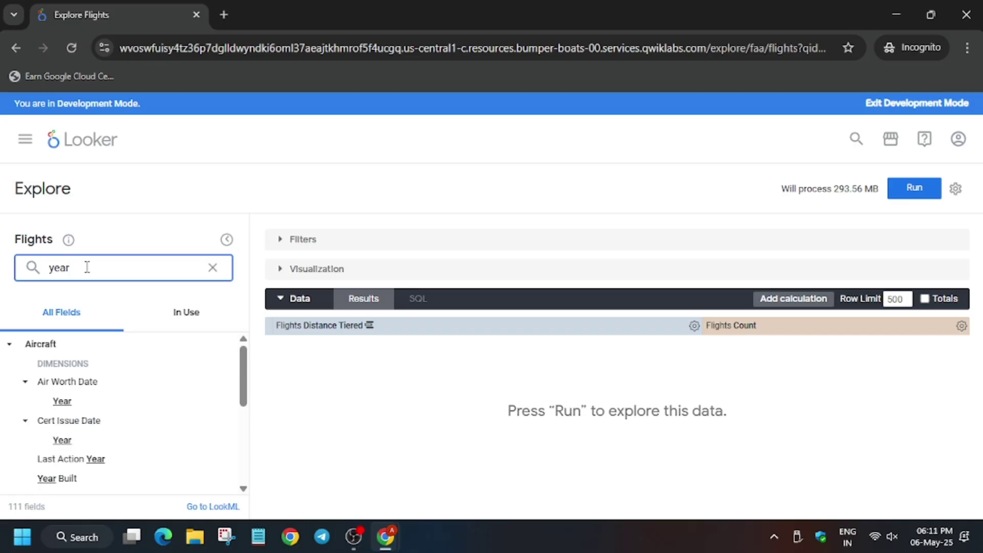
scroll(55, 407, "down", 5)
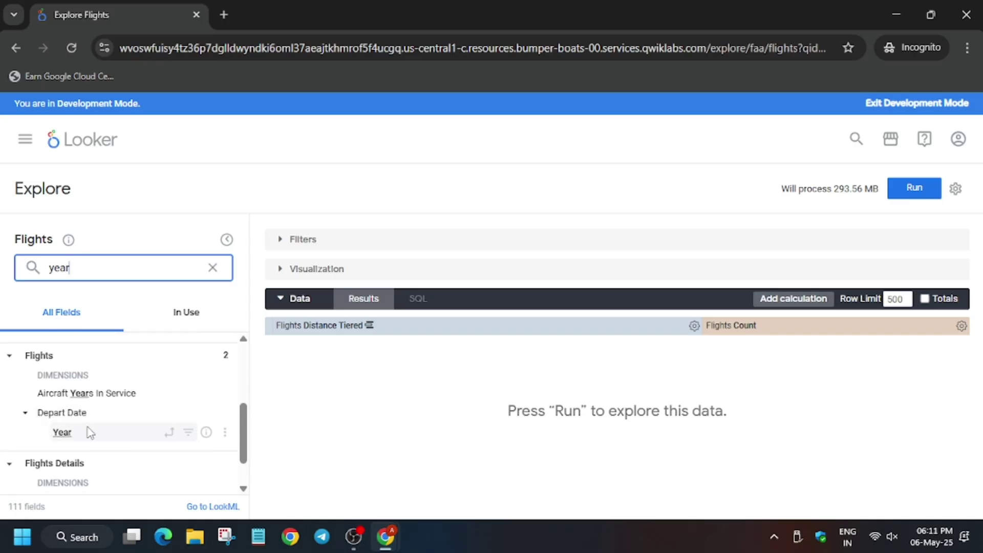
scroll(23, 414, "up", 2)
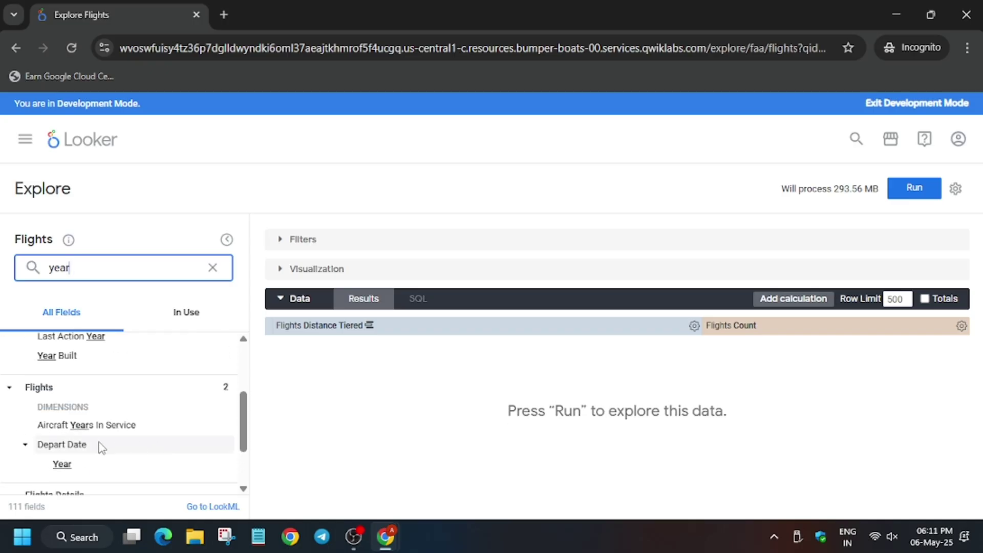
key("alt+Tab")
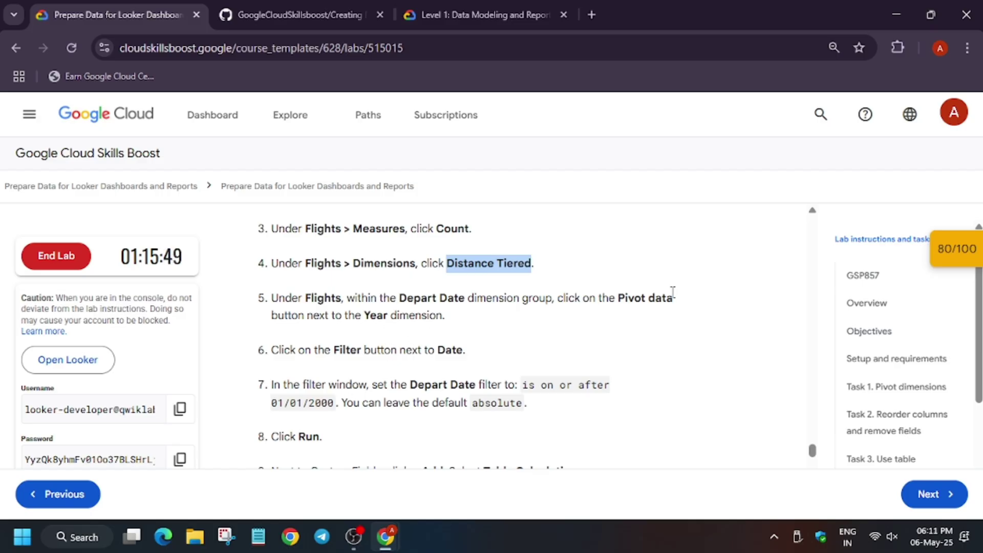
key("alt+Tab")
mouse_move(131, 471)
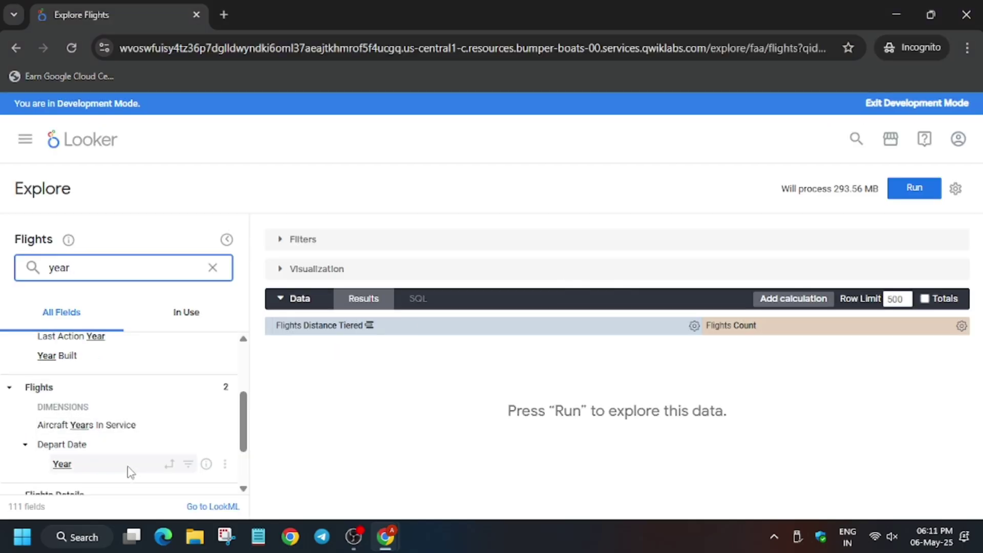
left_click(170, 464)
- Check the lab's filter instruction, search Looker's fields for "date" and add a filter on the Flights Depart Date's Date dimension
key("alt+Tab")
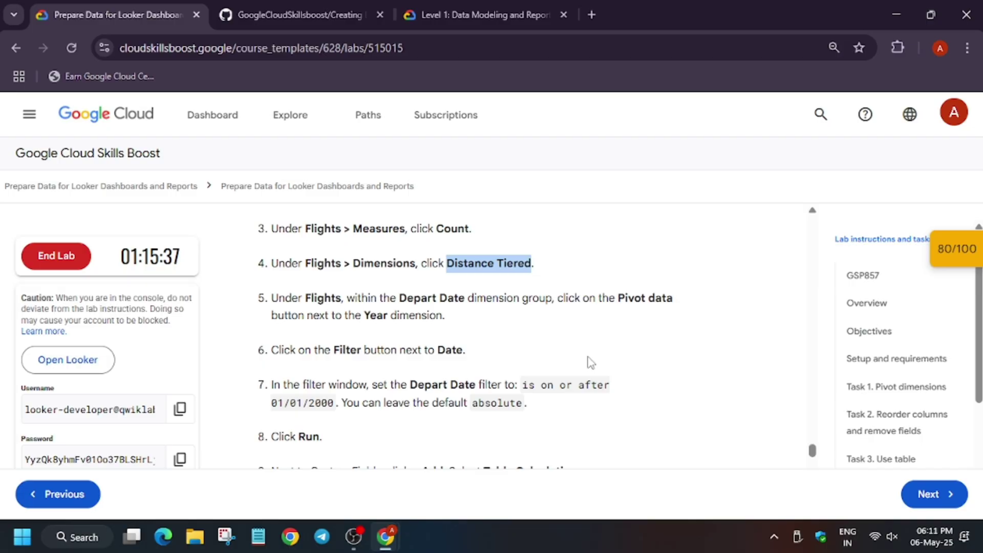
key("alt+Tab")
double_click(112, 266)
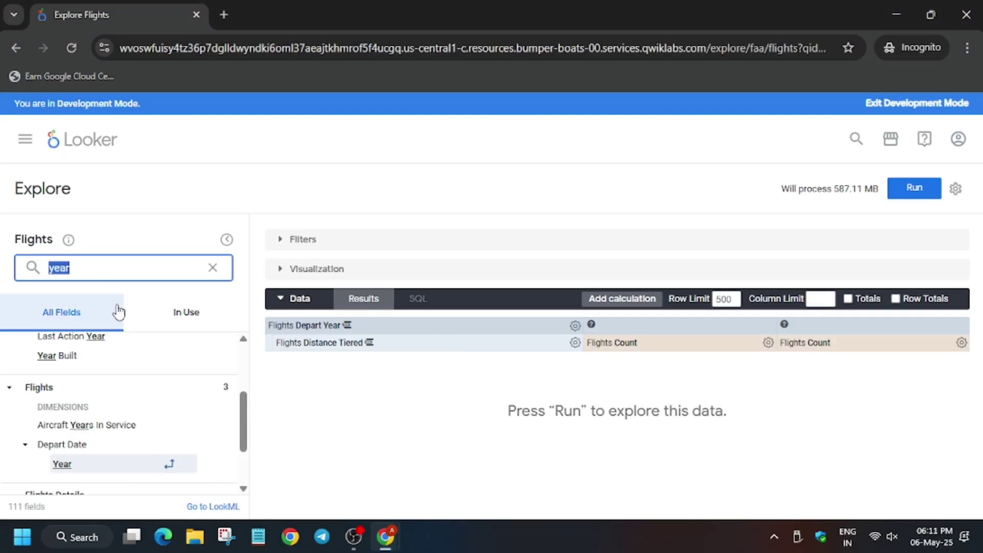
type("date")
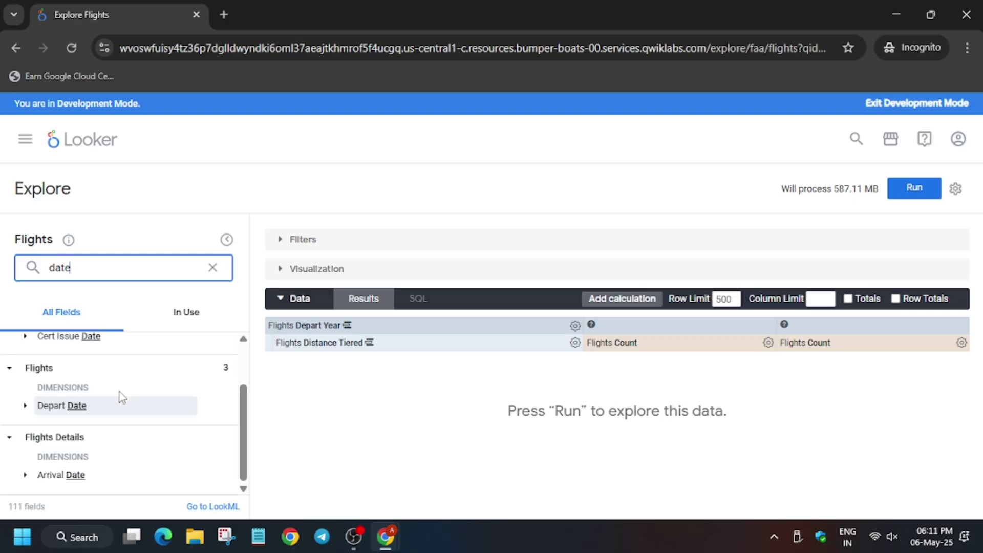
left_click(25, 405)
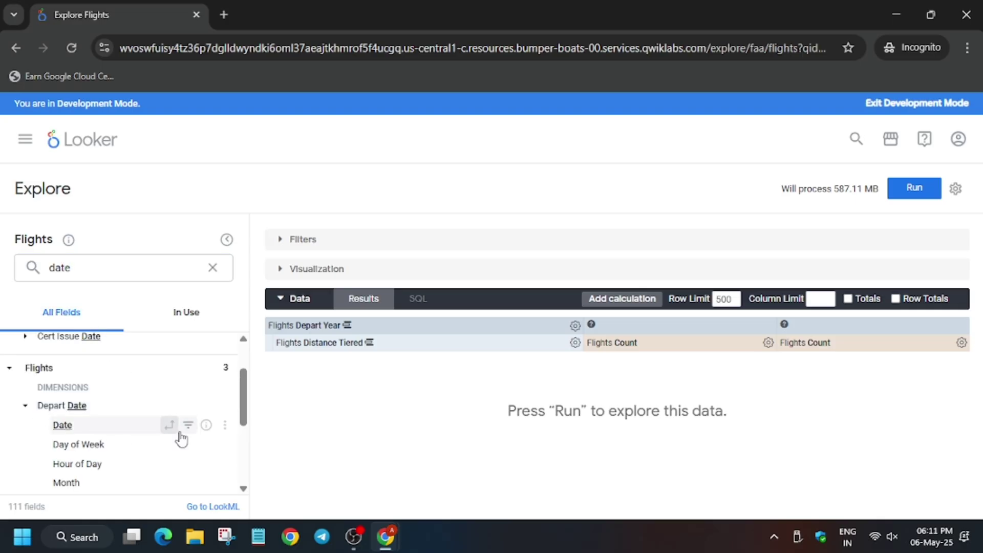
left_click(181, 432)
- Following the lab, set the Flights Depart Date filter to "is on or after" with the absolute date 01/01/2000
key("alt+Tab")
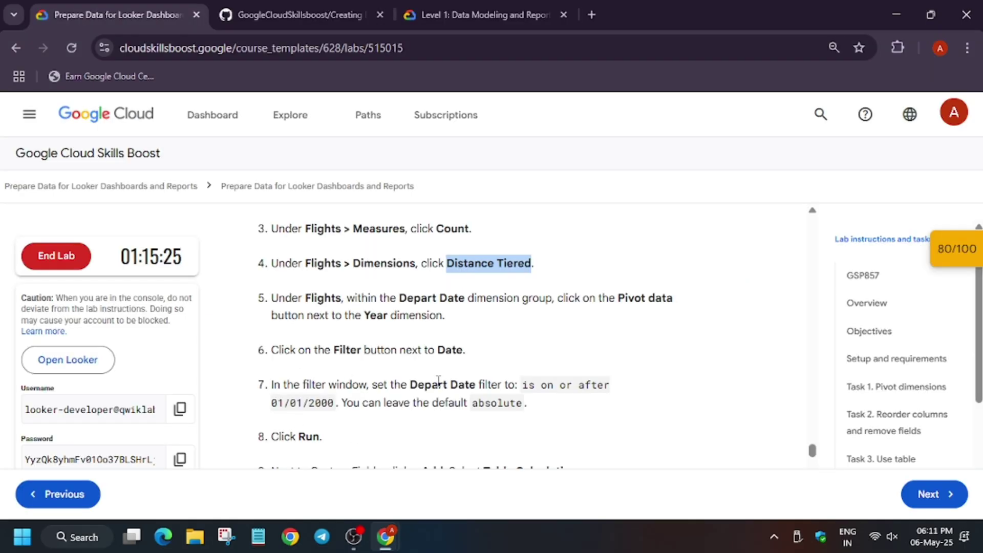
key("alt+Tab")
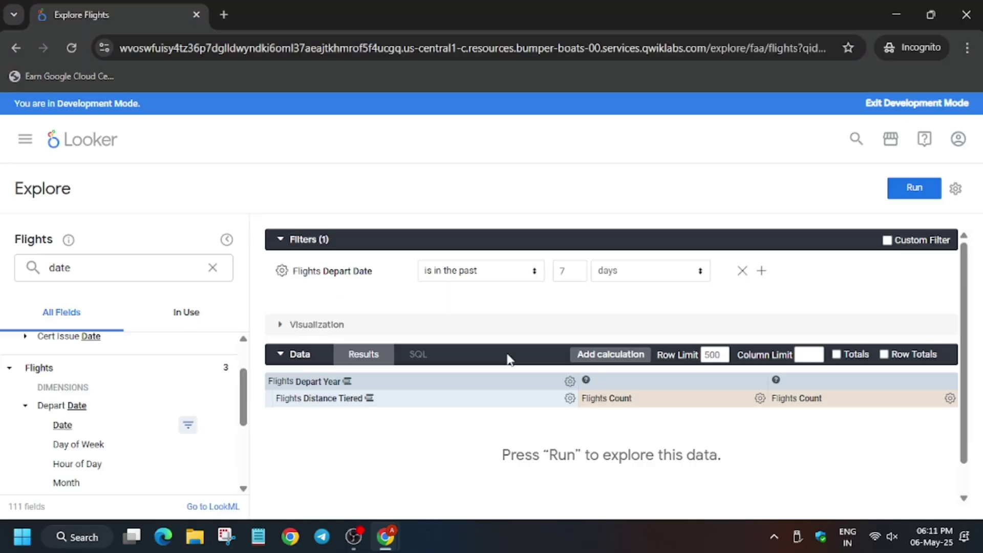
left_click(484, 273)
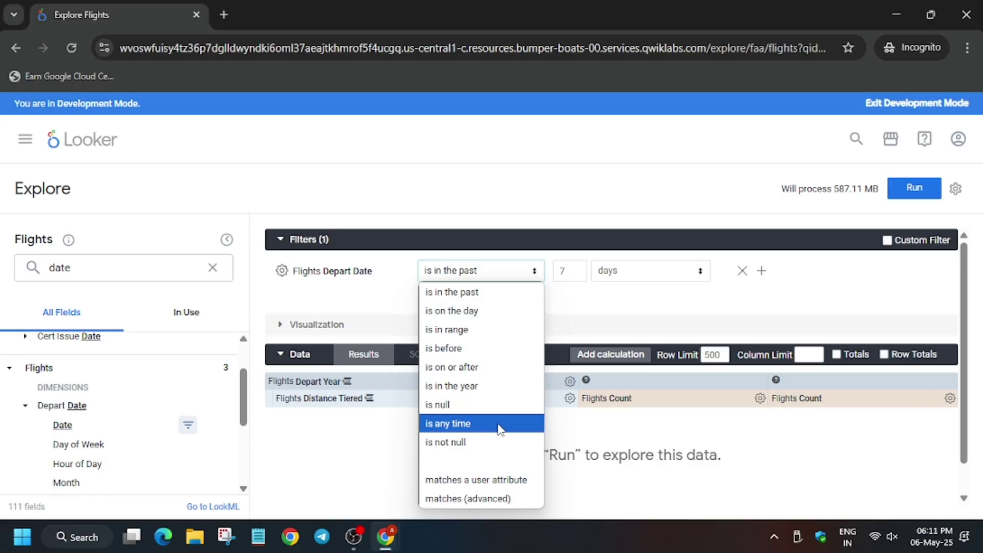
left_click(489, 367)
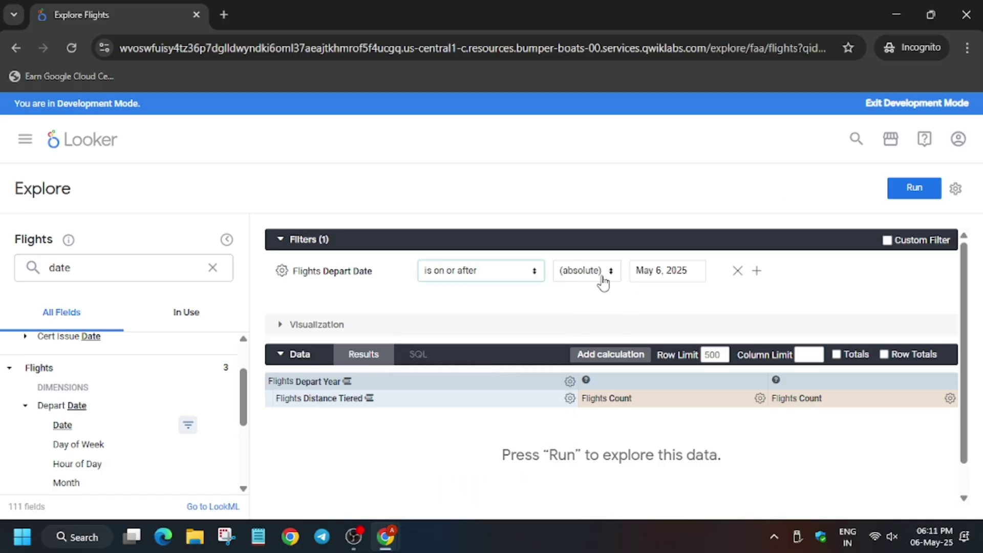
key("alt+Tab")
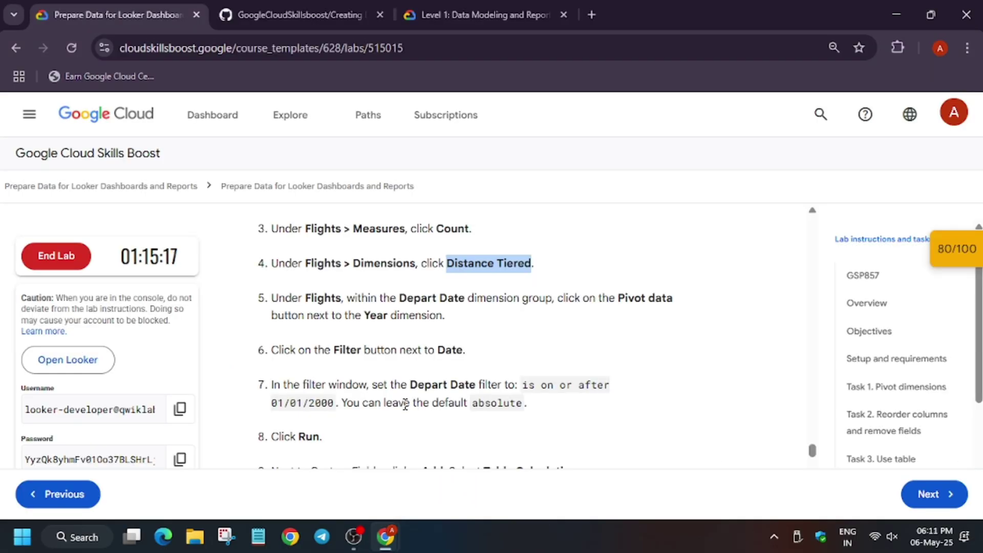
key("alt+Tab")
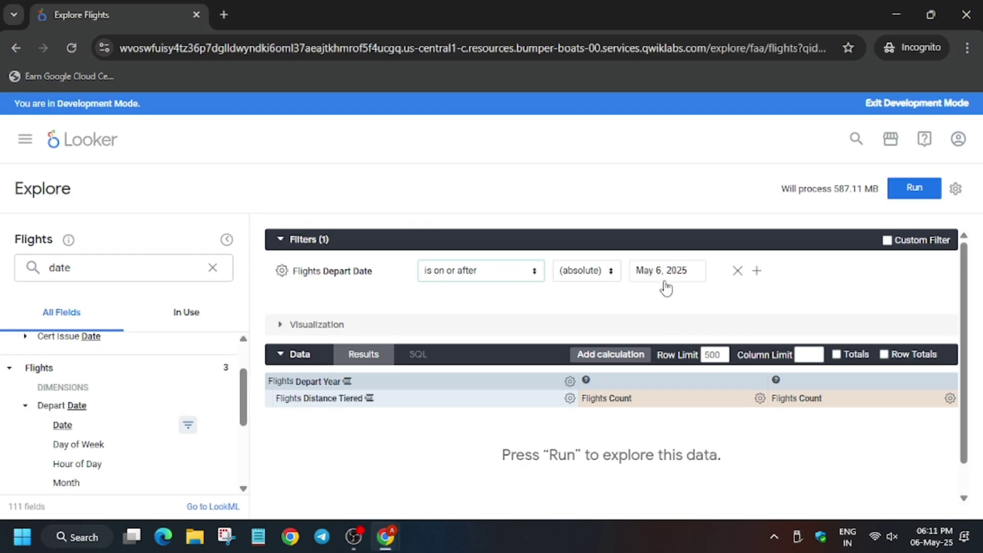
left_click(661, 277)
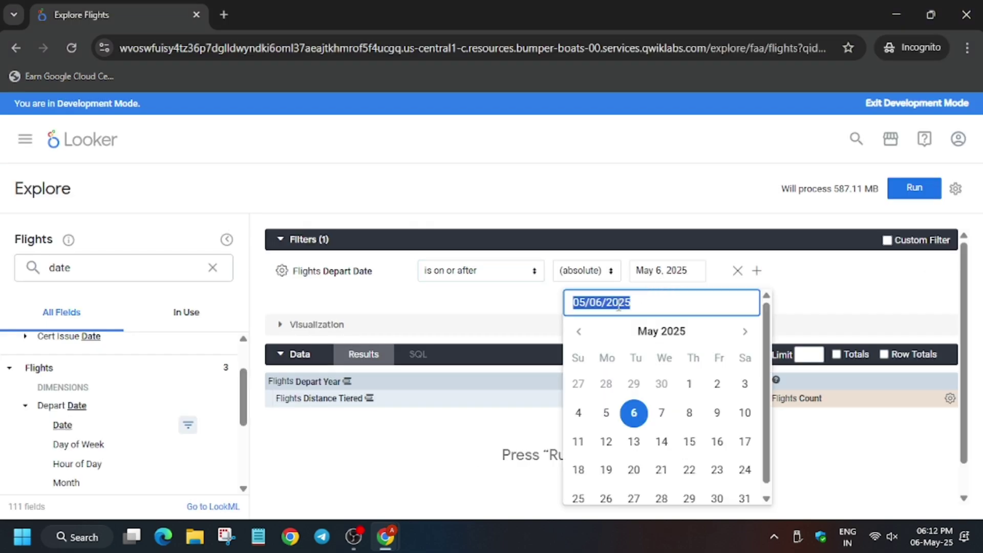
type("01/")
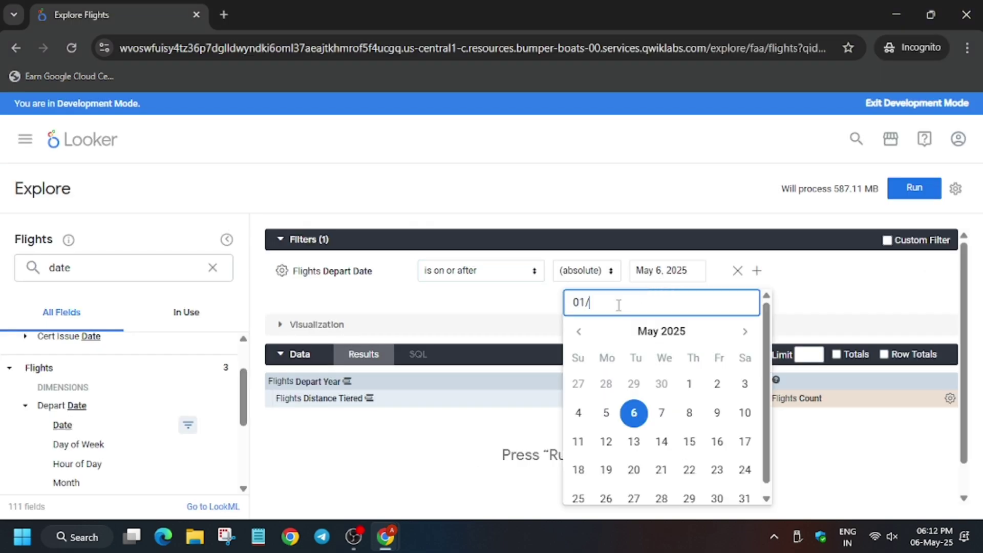
type("01/2000")
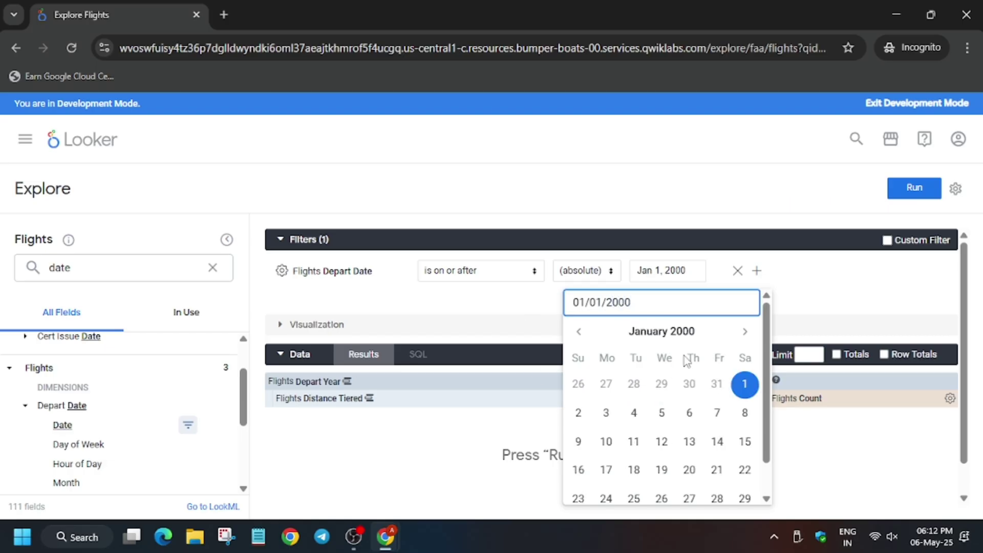
left_click(743, 384)
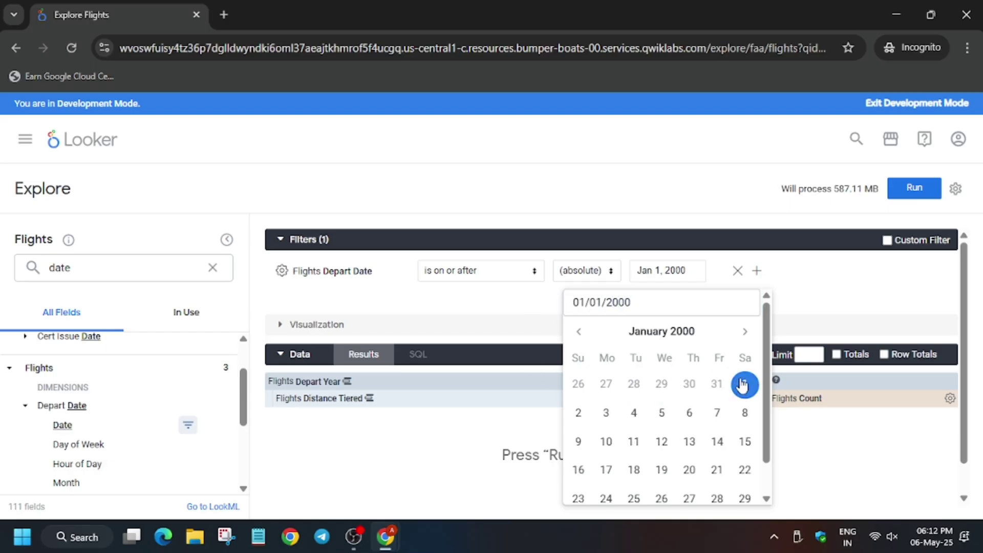
left_click(809, 298)
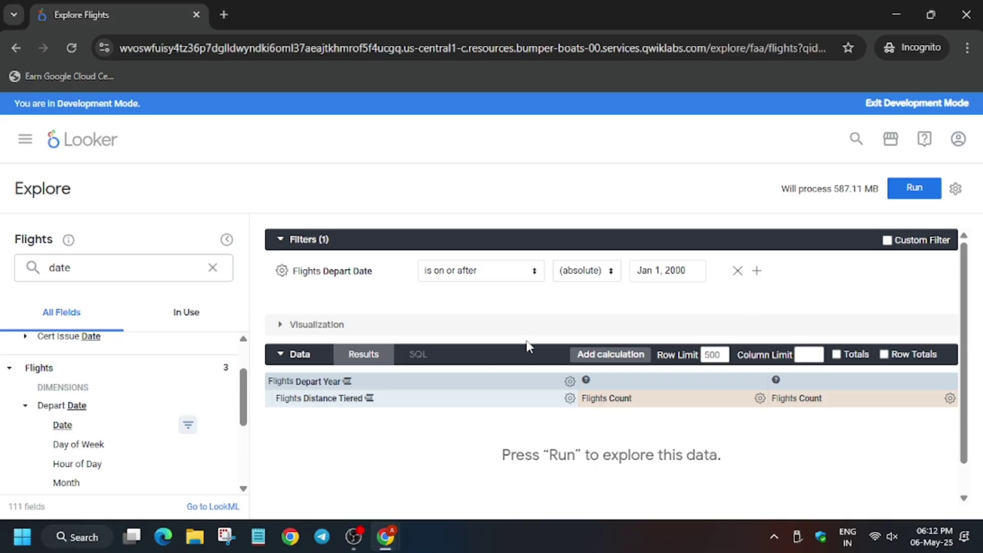
- Read the lab's next instructions and run the filtered Flights query in Looker
key("alt+Tab")
scroll(552, 387, "down", 3)
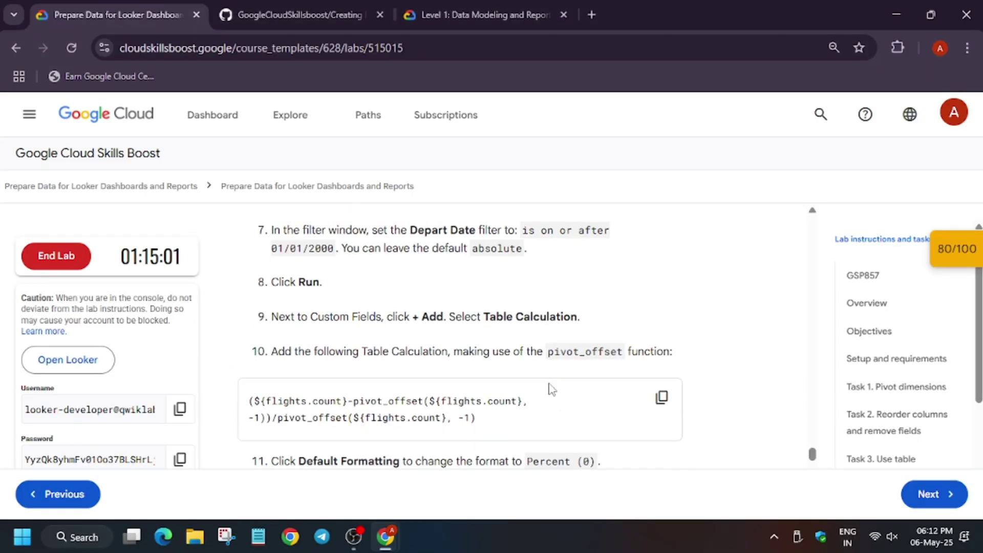
key("alt+Tab")
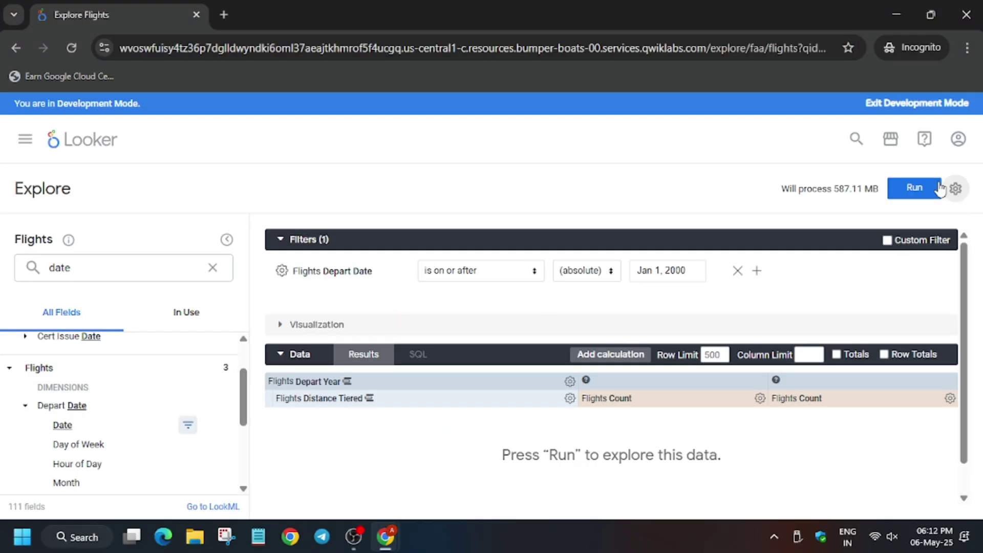
key("ctrl+Return")
- Clear the field search and enter the lab's copied expression (${flights.count}-pivot_offset(${flights.count}, -1))/pivot_offset(${flights.count}, -1) in a new custom table calculation
left_click(212, 267)
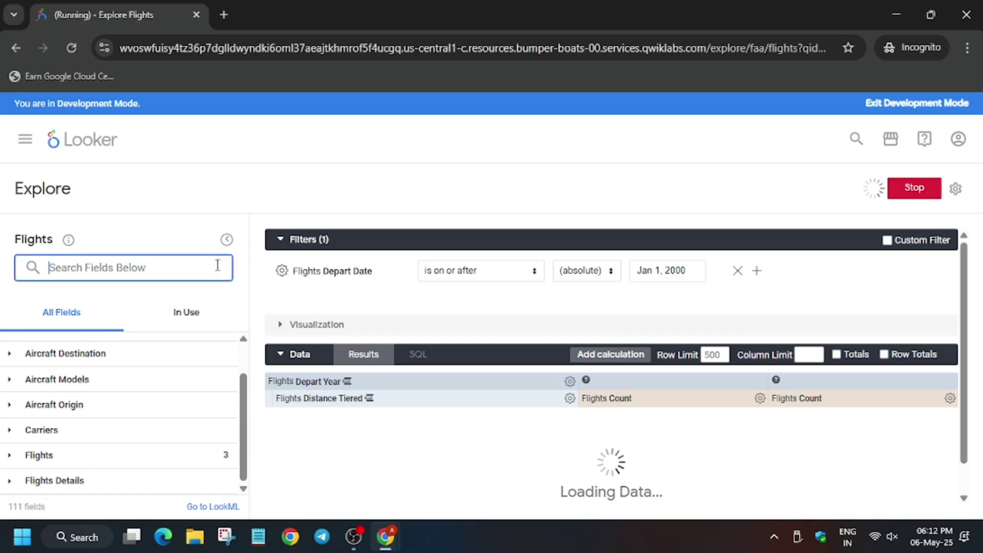
key("alt+Tab")
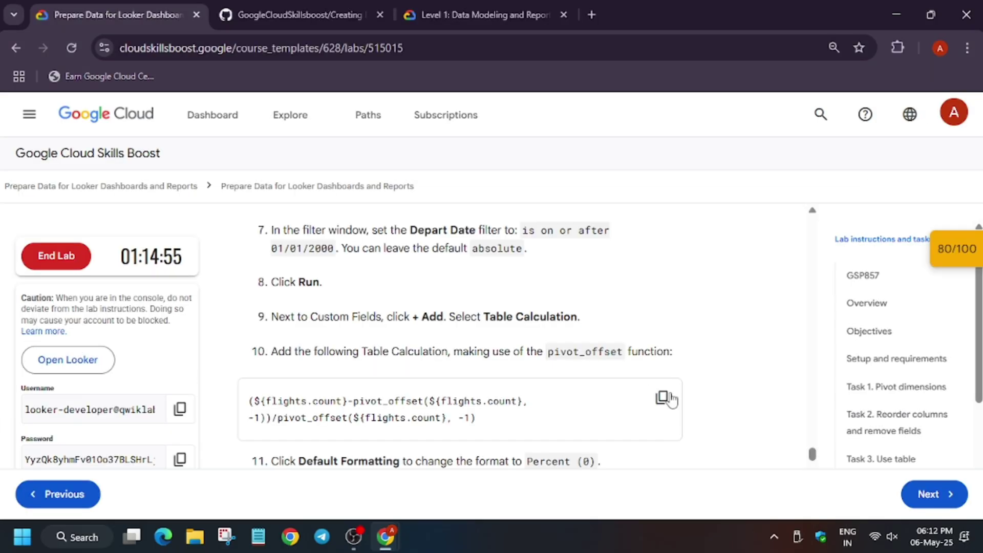
left_click(661, 397)
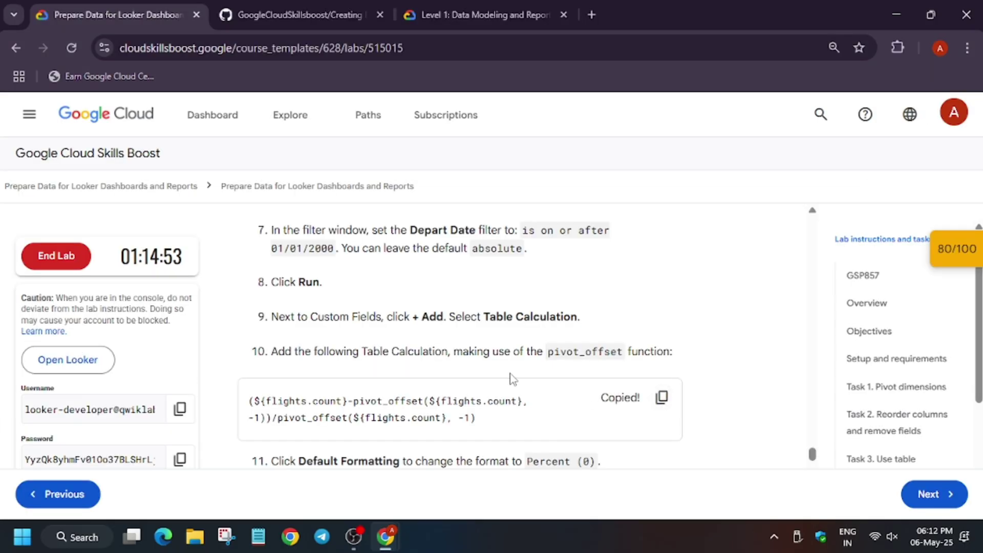
scroll(513, 378, "down", 3)
key("alt+Tab")
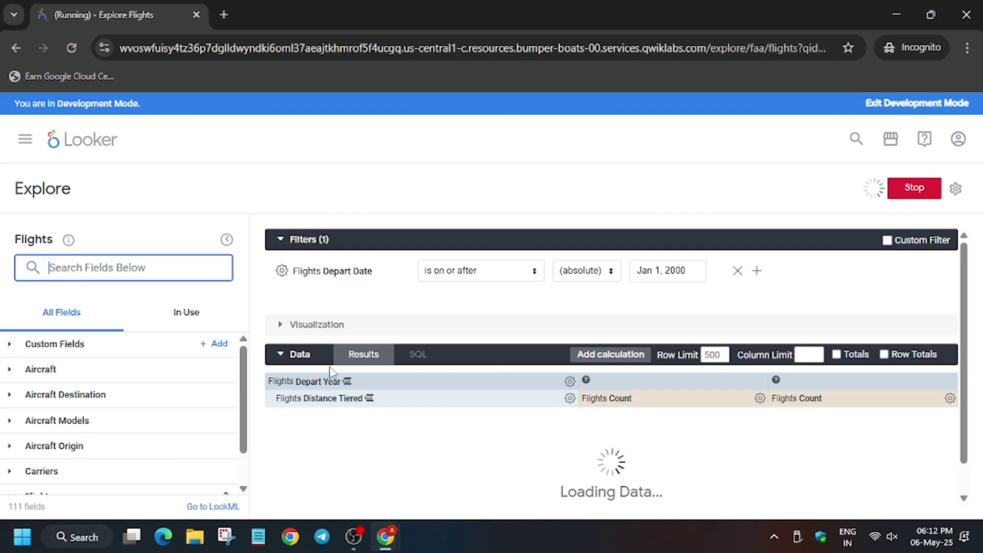
left_click(217, 344)
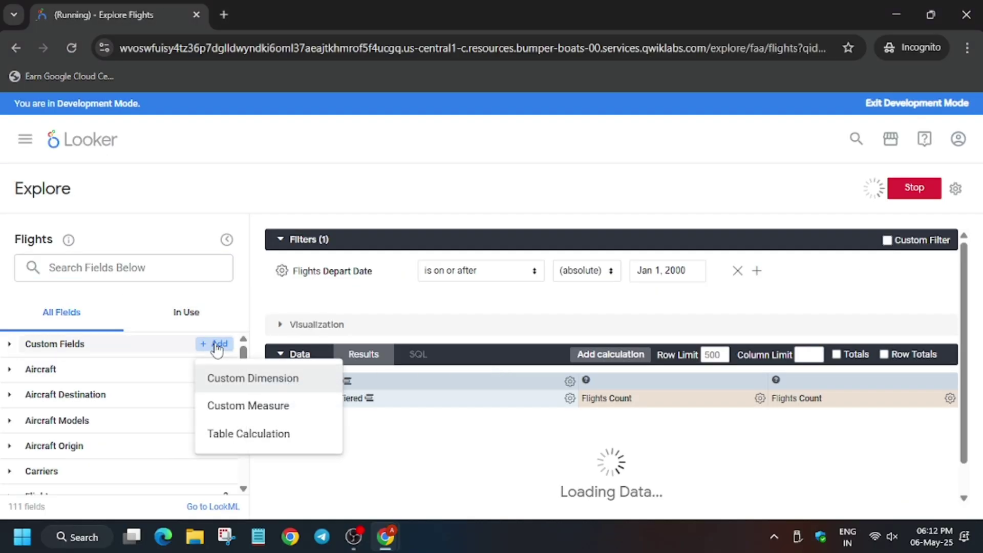
left_click(218, 349)
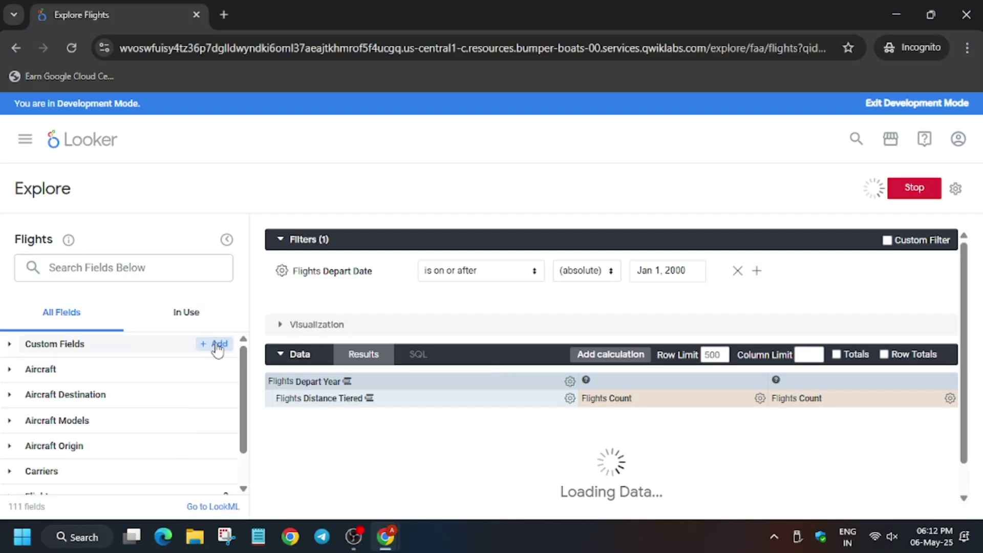
left_click(216, 346)
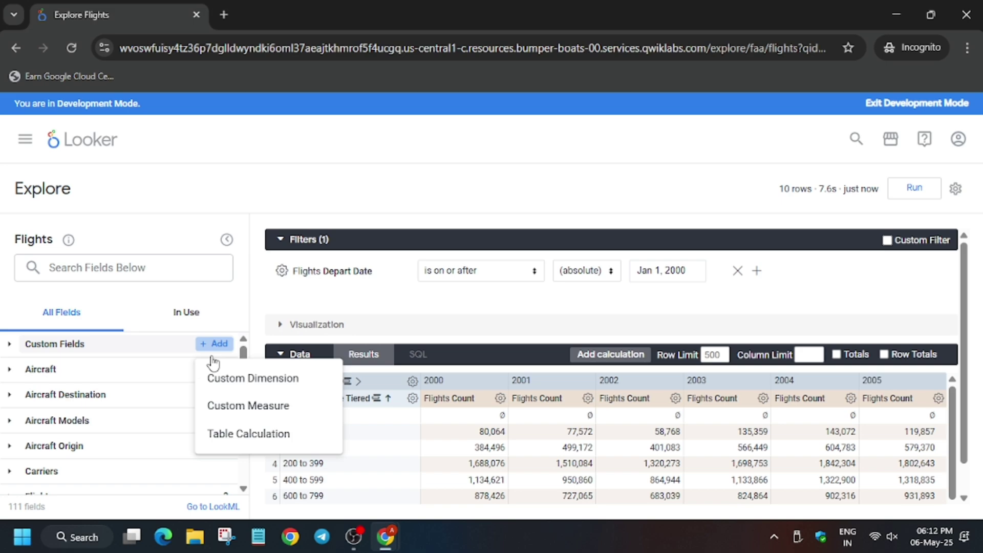
left_click(224, 433)
key("ctrl+v")
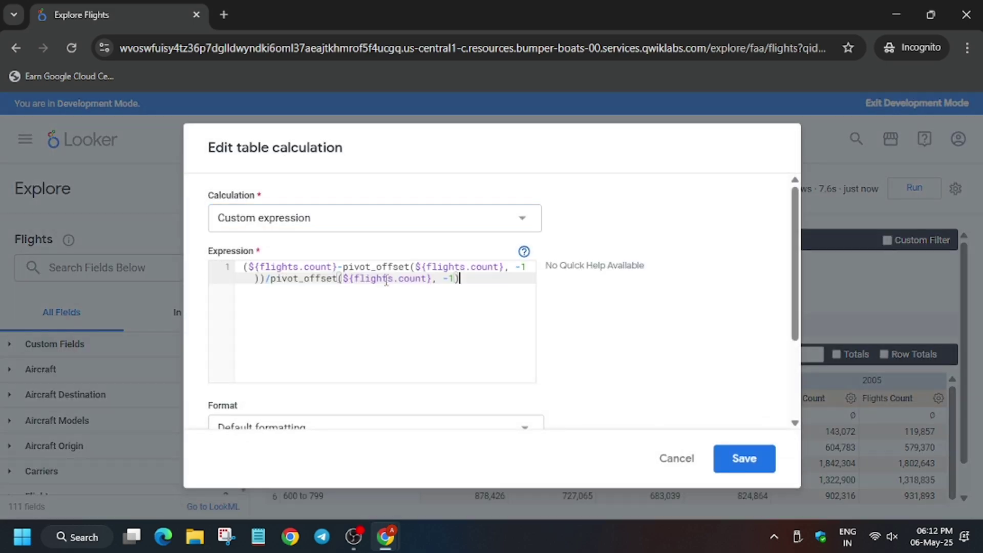
- Check the lab's formatting instruction, format the table calculation as Percent with 0 decimals and save it
scroll(357, 335, "down", 5)
key("alt+Tab")
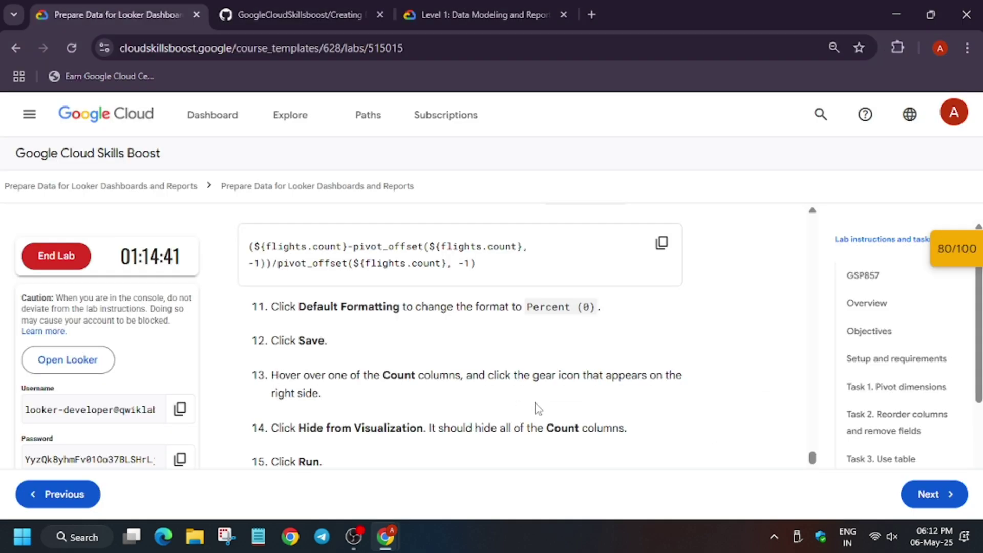
scroll(518, 395, "down", 2)
key("alt+Tab")
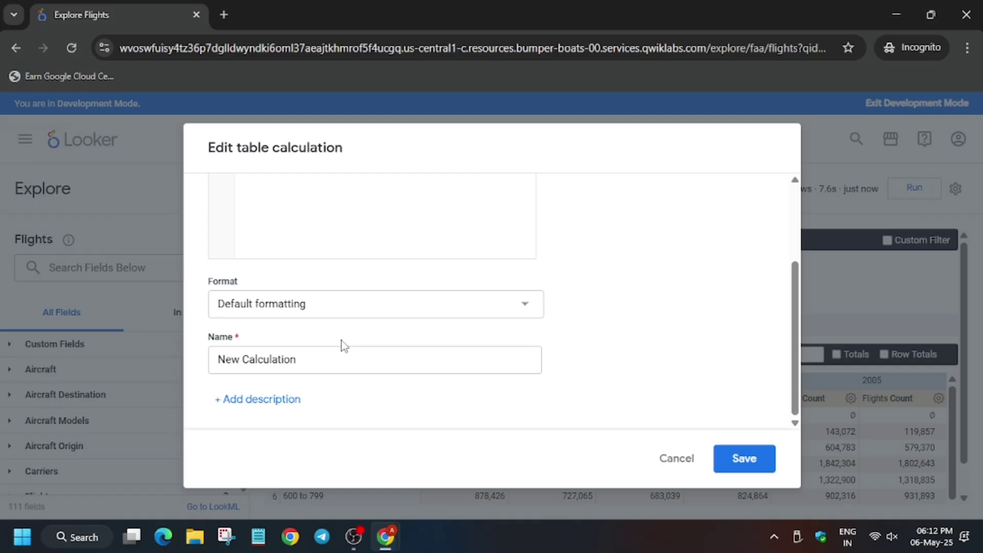
left_click(321, 314)
left_click(294, 472)
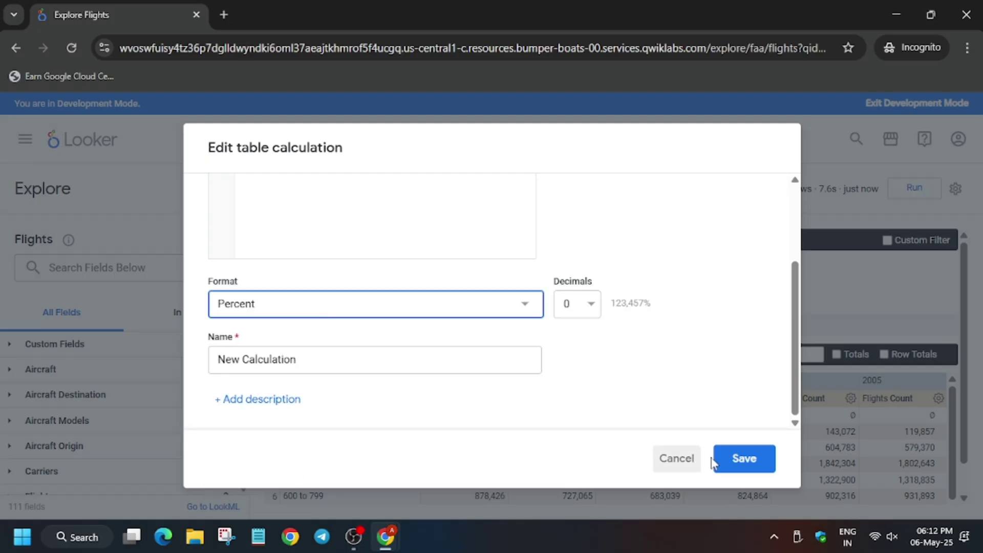
left_click(744, 457)
- Read the lab's instruction on the Count columns and hide the Flights Count columns from the visualization in Looker
key("alt+Tab")
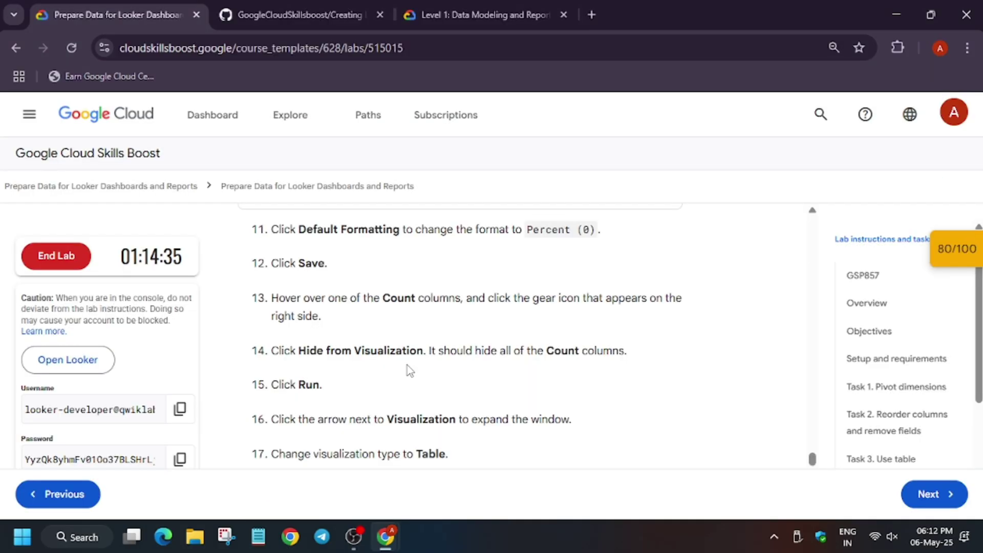
scroll(446, 389, "down", 2)
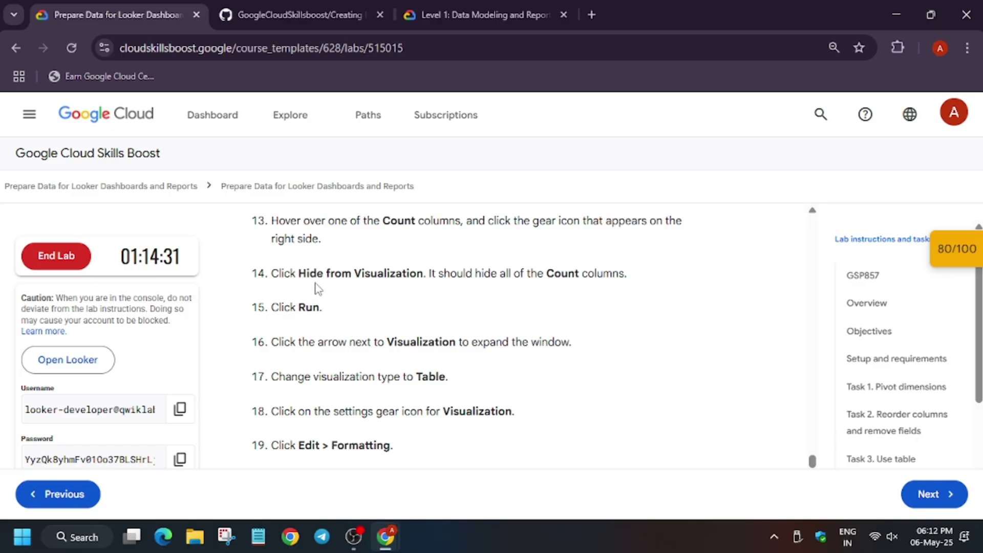
key("alt+Tab")
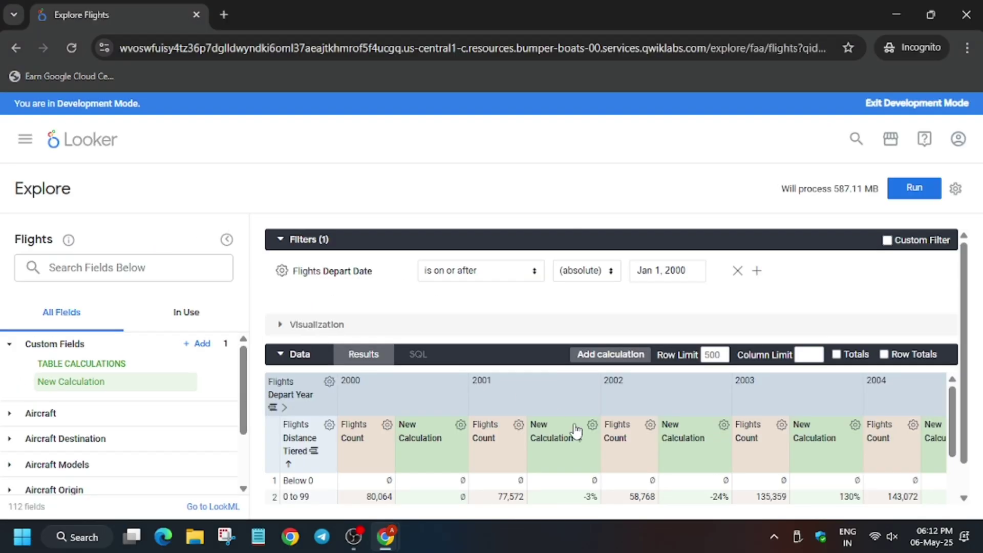
left_click(781, 427)
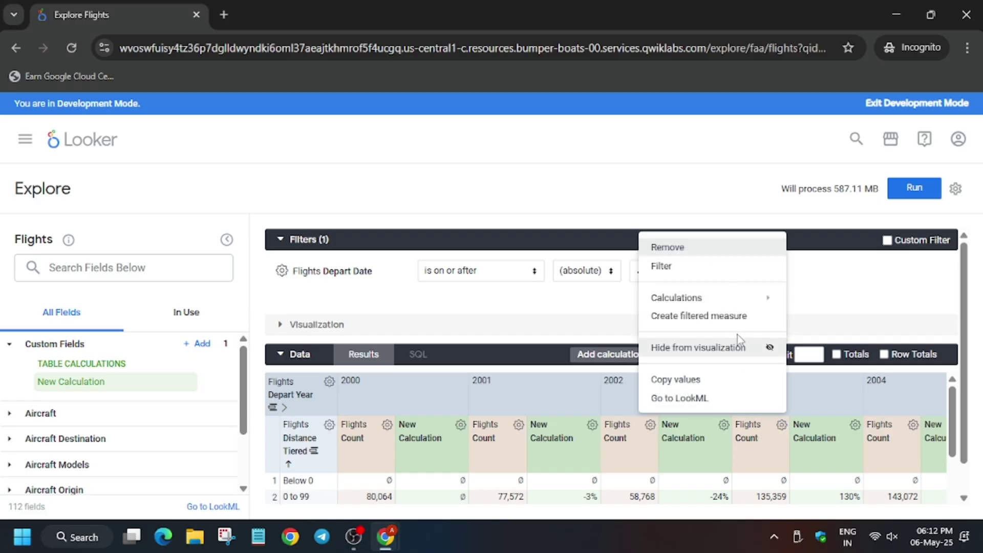
left_click(741, 346)
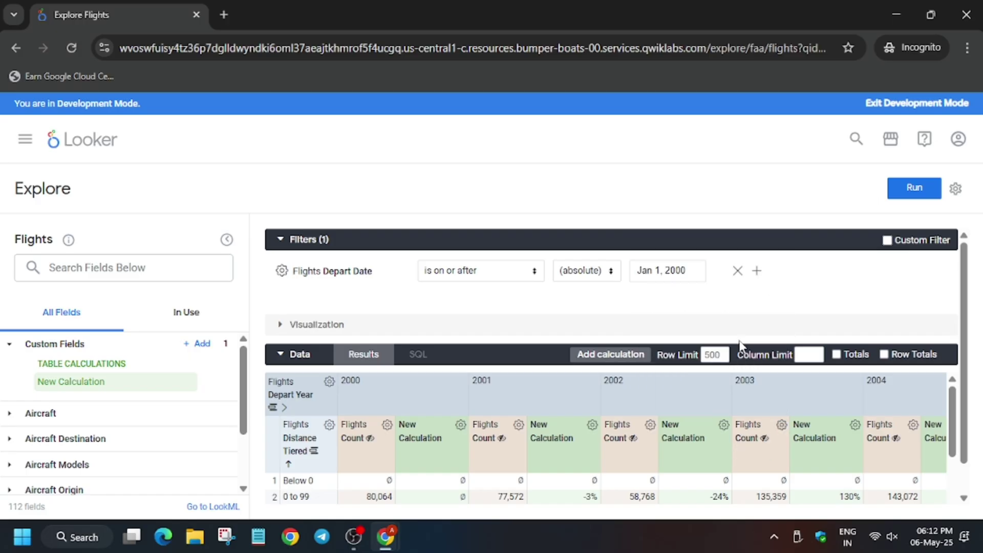
- Read the lab's visualization instructions, then expand the Visualization section in Looker and set its type to Table
key("alt+Tab")
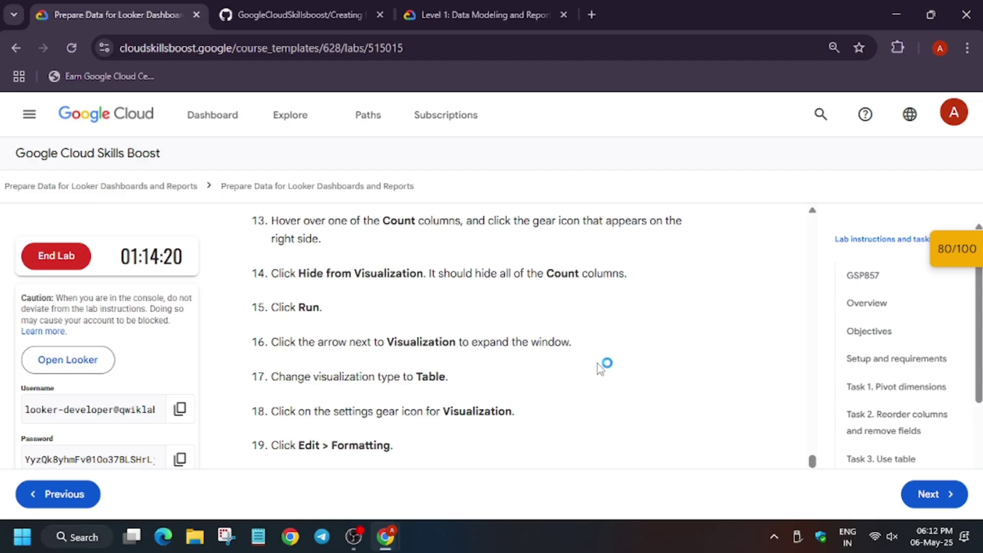
scroll(455, 399, "down", 1)
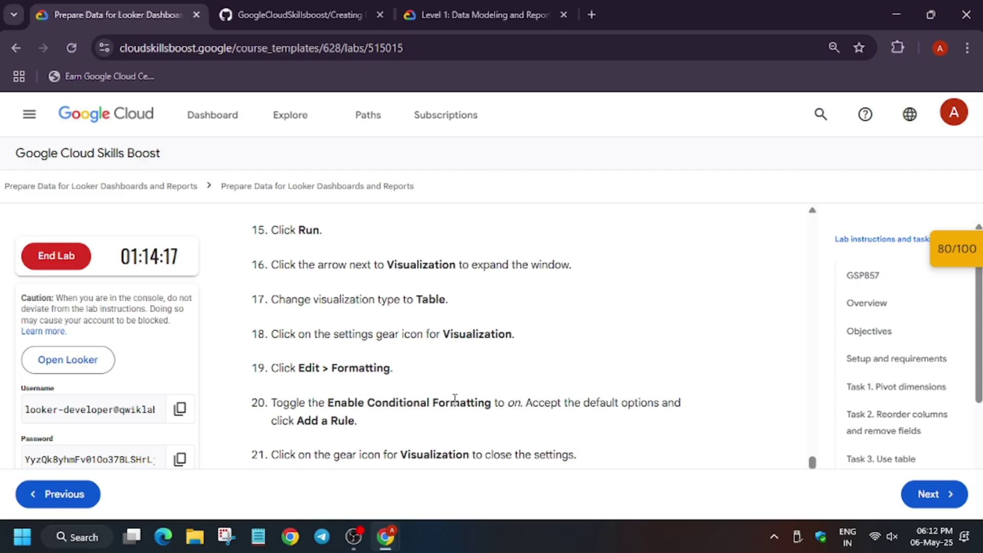
key("alt+Tab")
left_click(345, 329)
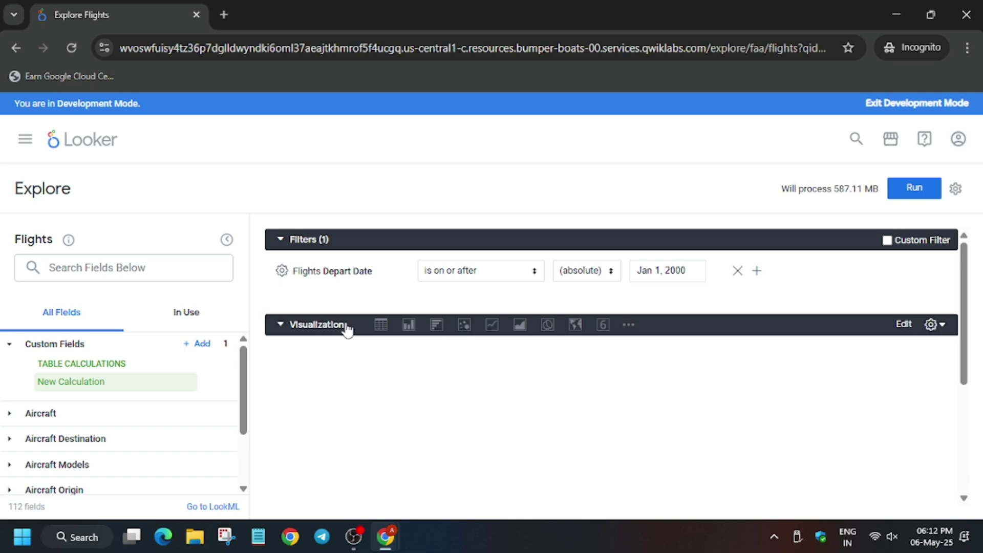
left_click(384, 329)
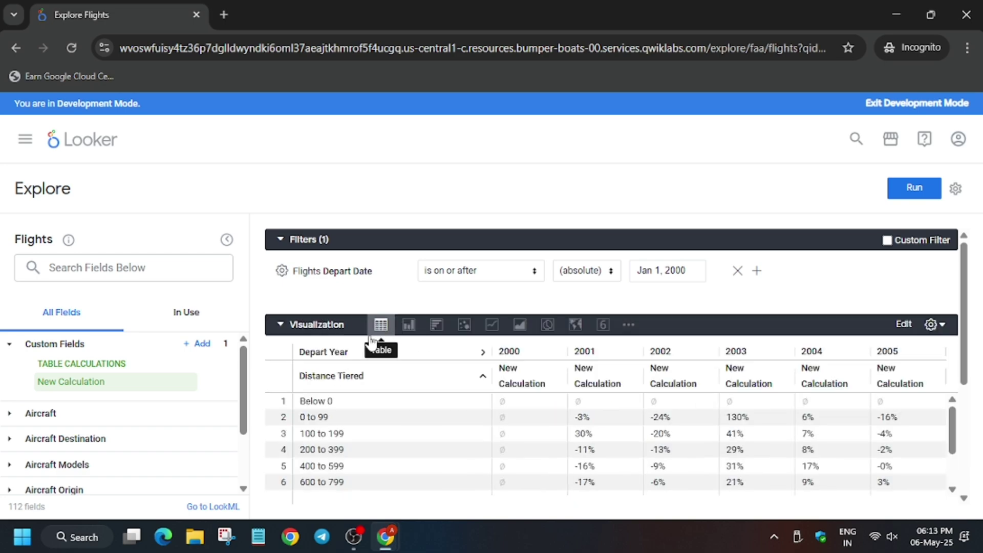
- Open the table visualization's edit settings and check the lab's conditional formatting instruction
left_click(907, 328)
key("alt+Tab")
scroll(393, 390, "down", 2)
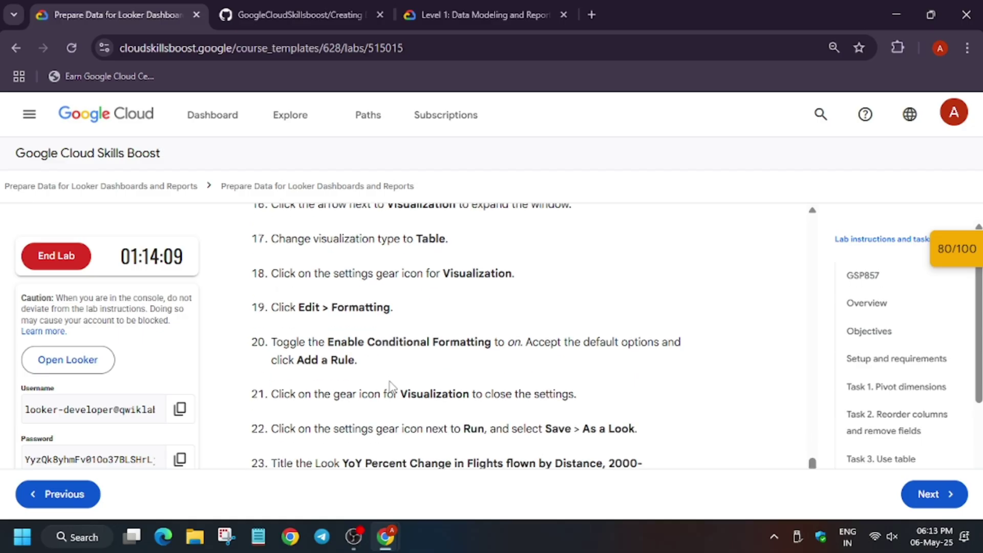
scroll(391, 381, "down", 2)
key("alt+Tab")
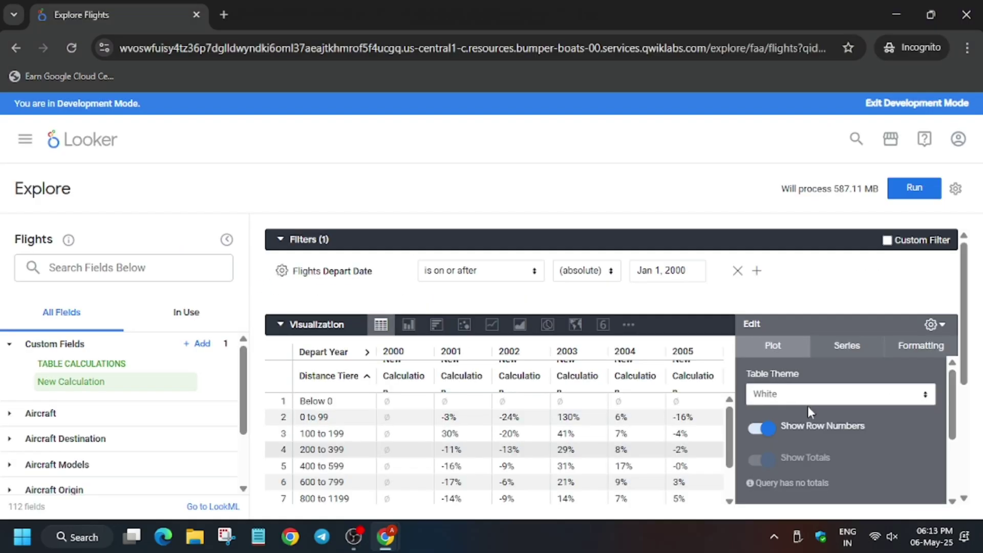
- Enable conditional formatting with the default options for the table visualization, checking it against the lab's instructions
scroll(807, 407, "down", 5)
scroll(807, 420, "up", 3)
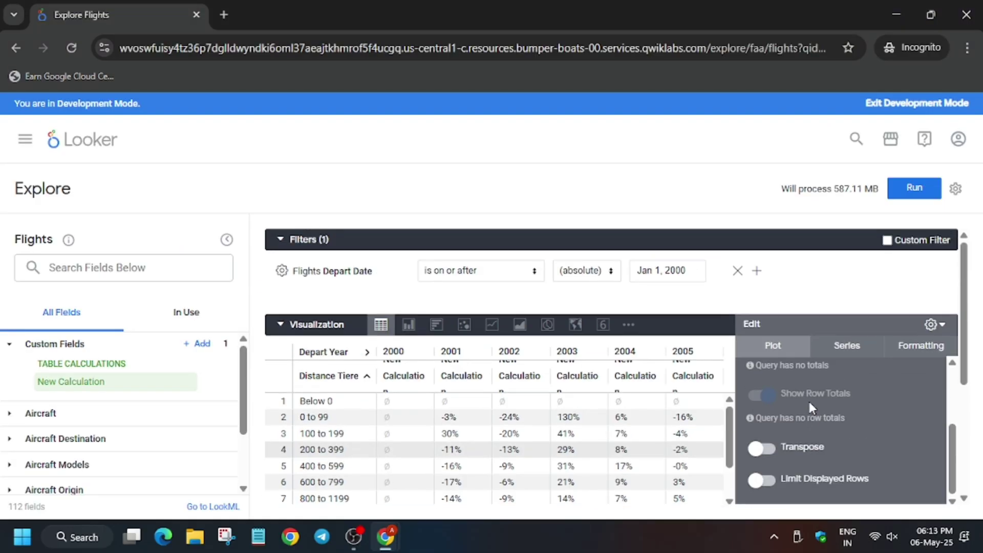
left_click(847, 346)
left_click(921, 345)
scroll(853, 402, "down", 3)
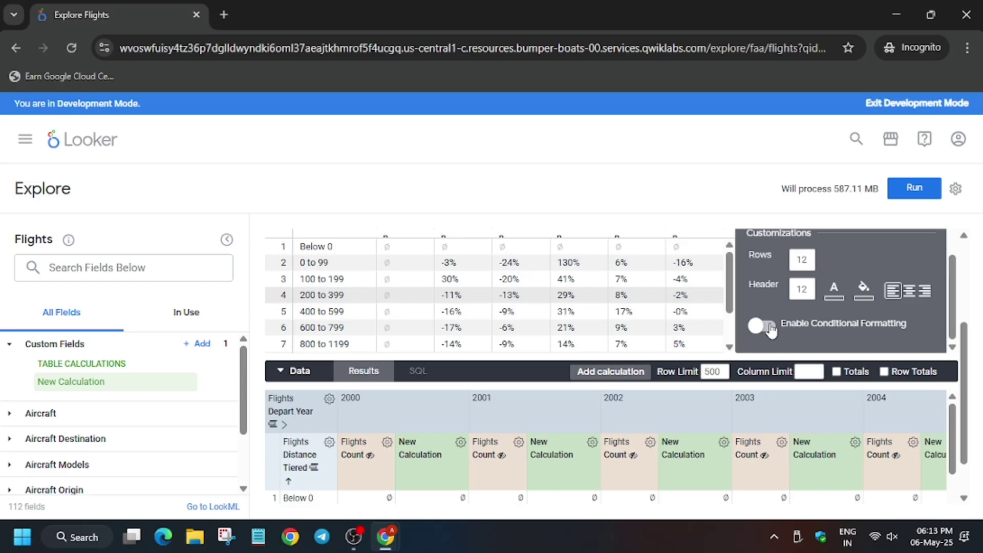
key("alt+Tab")
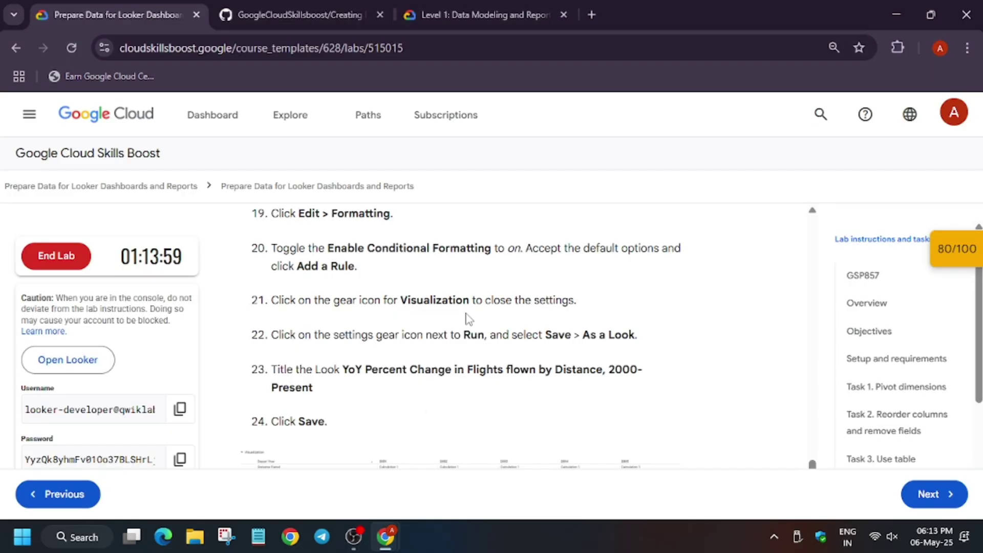
key("alt+Tab")
scroll(793, 303, "down", 3)
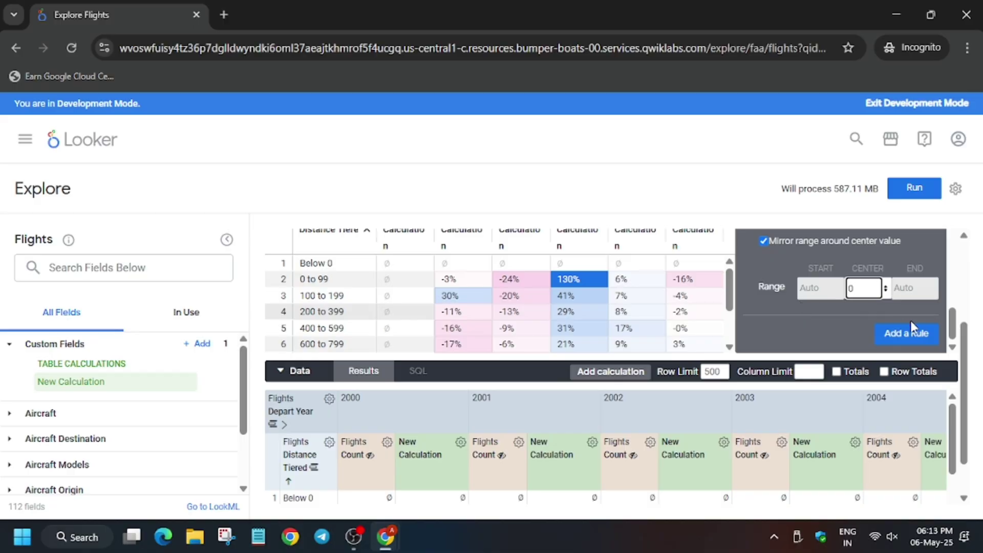
- Copy the Look title "YoY Percent Change in Flights flown by Distance, 2000-Present" from the lab instructions
key("alt+Tab")
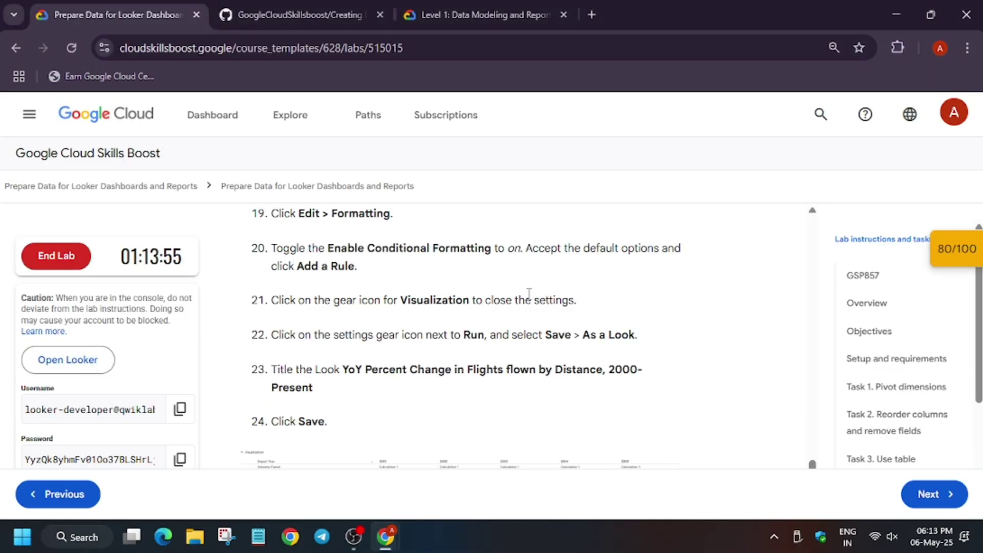
left_click_drag(347, 367, 316, 392)
left_click(337, 369)
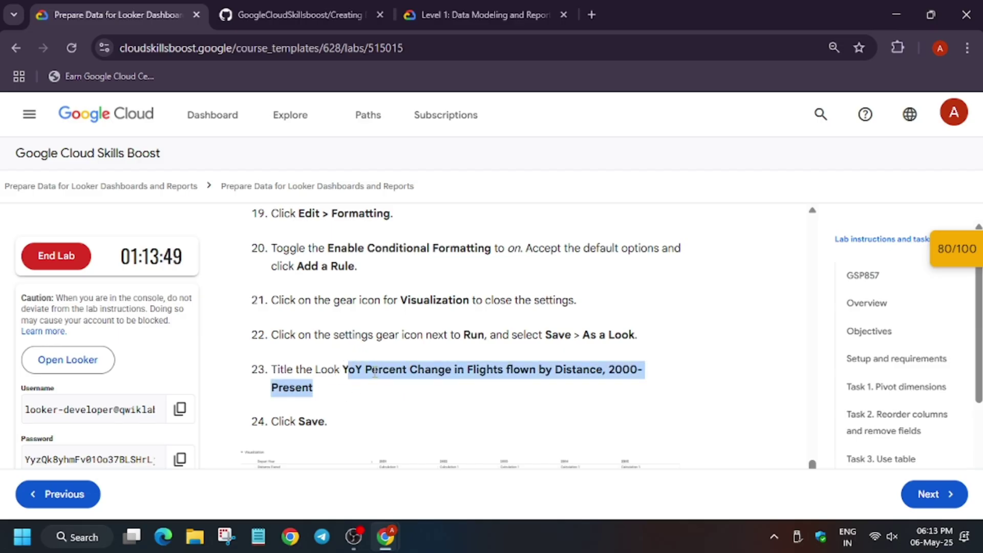
left_click(346, 370)
left_click_drag(345, 369, 316, 393)
key("ctrl+c")
- Save the Looker query as a Look titled "YoY Percent Change in Flights flown by Distance, 2000-Present"
key("alt+Tab")
left_click(955, 188)
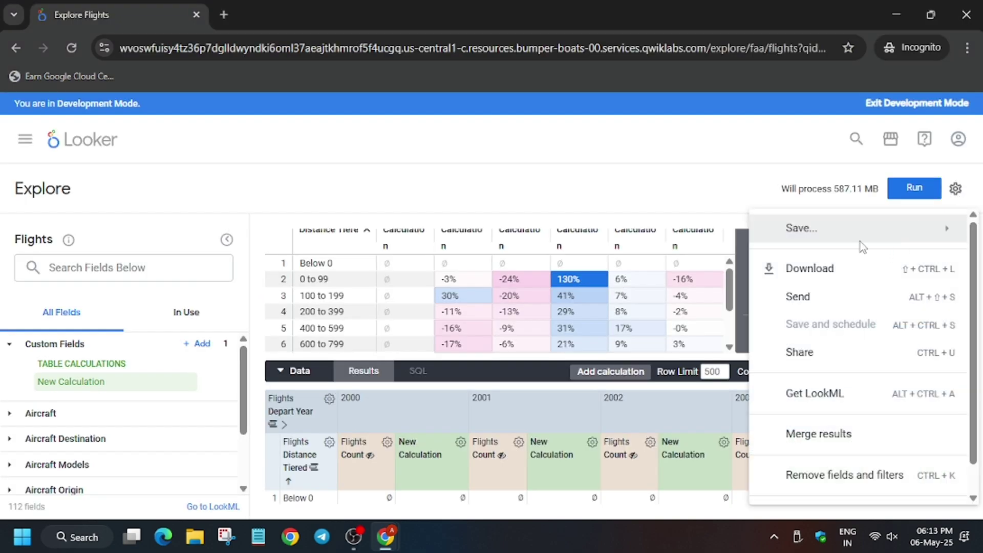
mouse_move(844, 227)
left_click(592, 303)
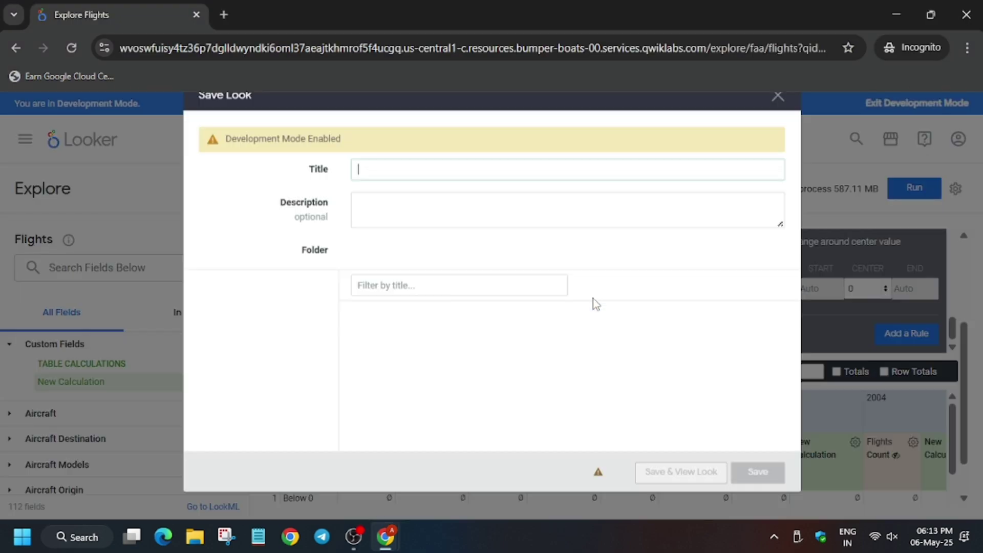
key("ctrl+v")
left_click(763, 502)
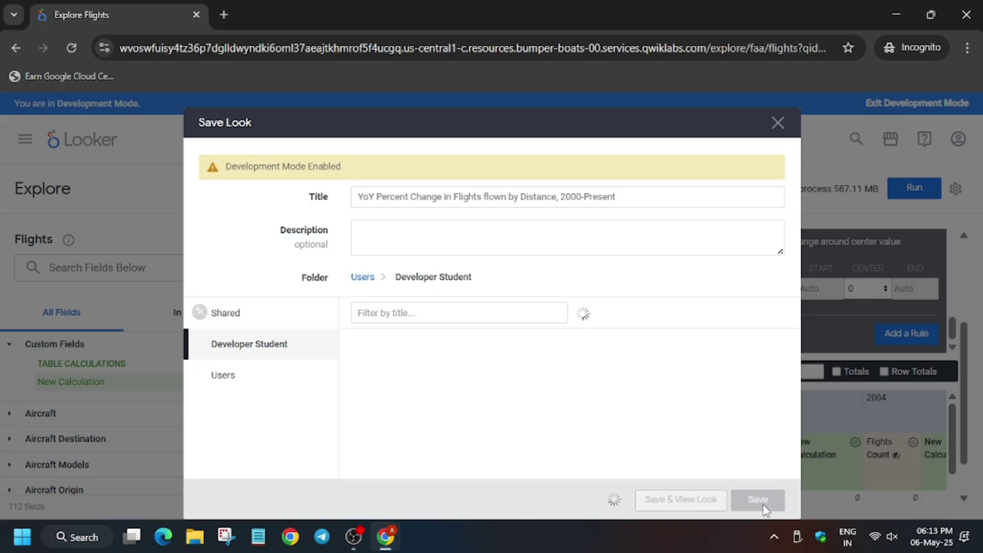
- Return to the lab page and check progress for the "Use functions in table calculations" objective
key("alt+Tab")
scroll(420, 451, "down", 5)
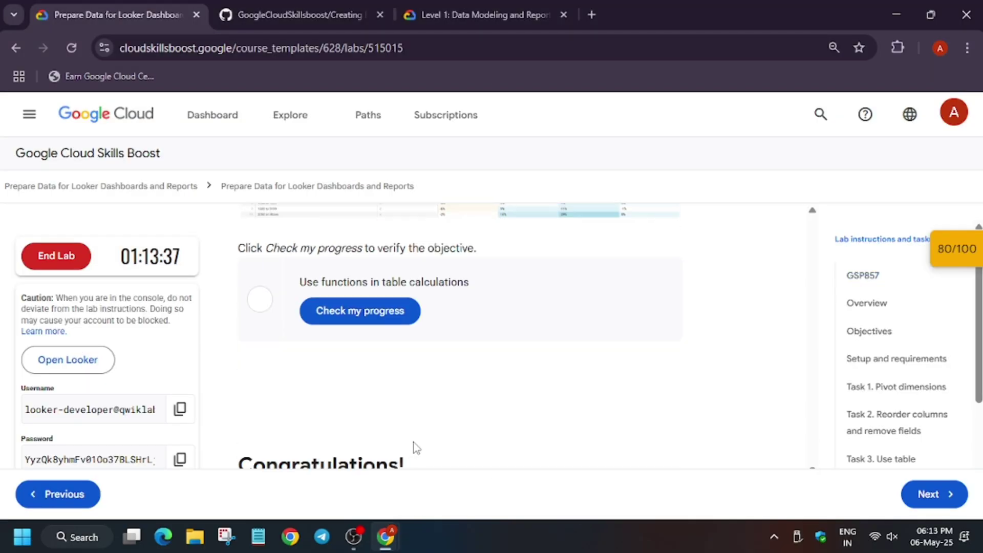
left_click(338, 321)
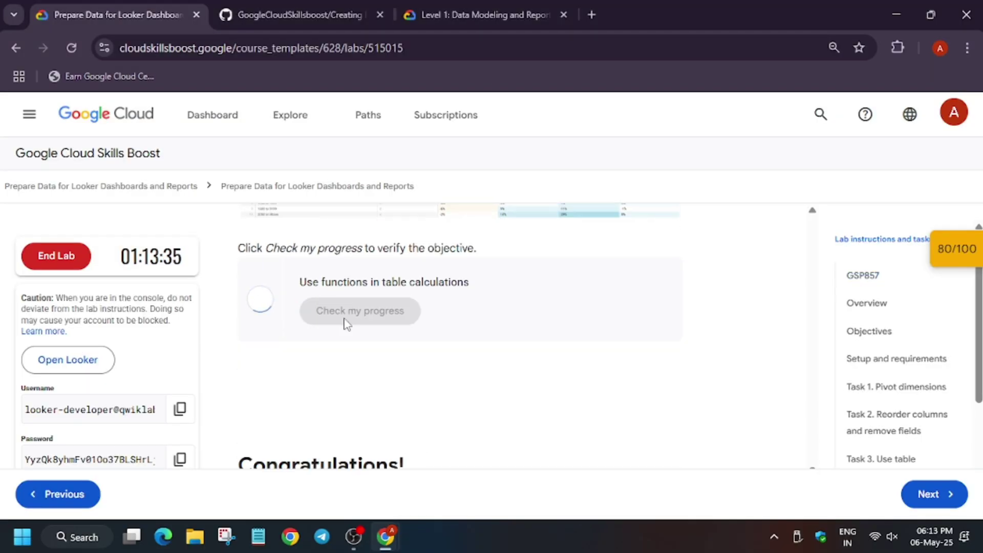